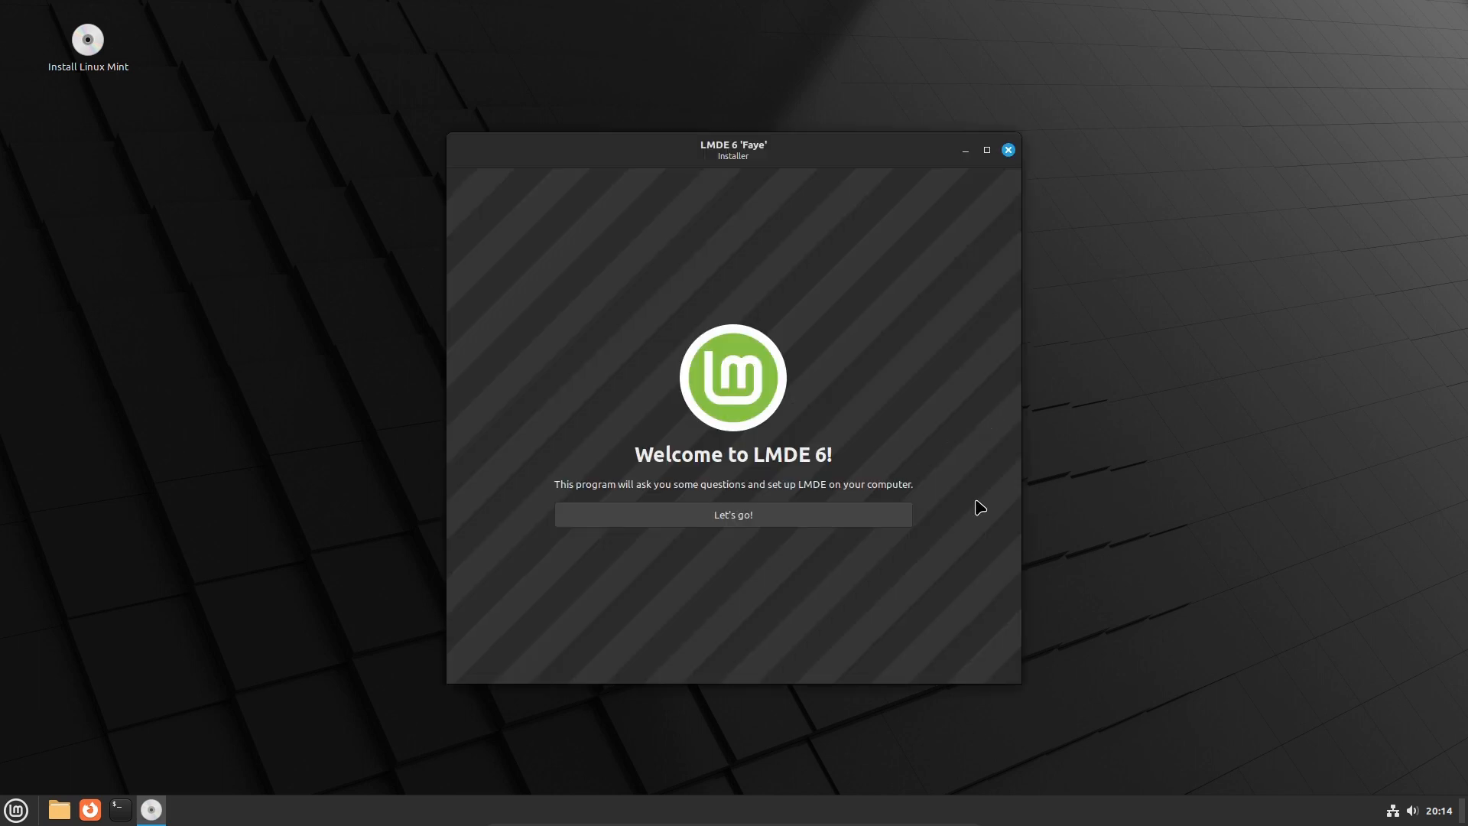
# Start the installer and accept English (US), America/New York timezone and English (US) keyboard
pyautogui.click(733, 515)
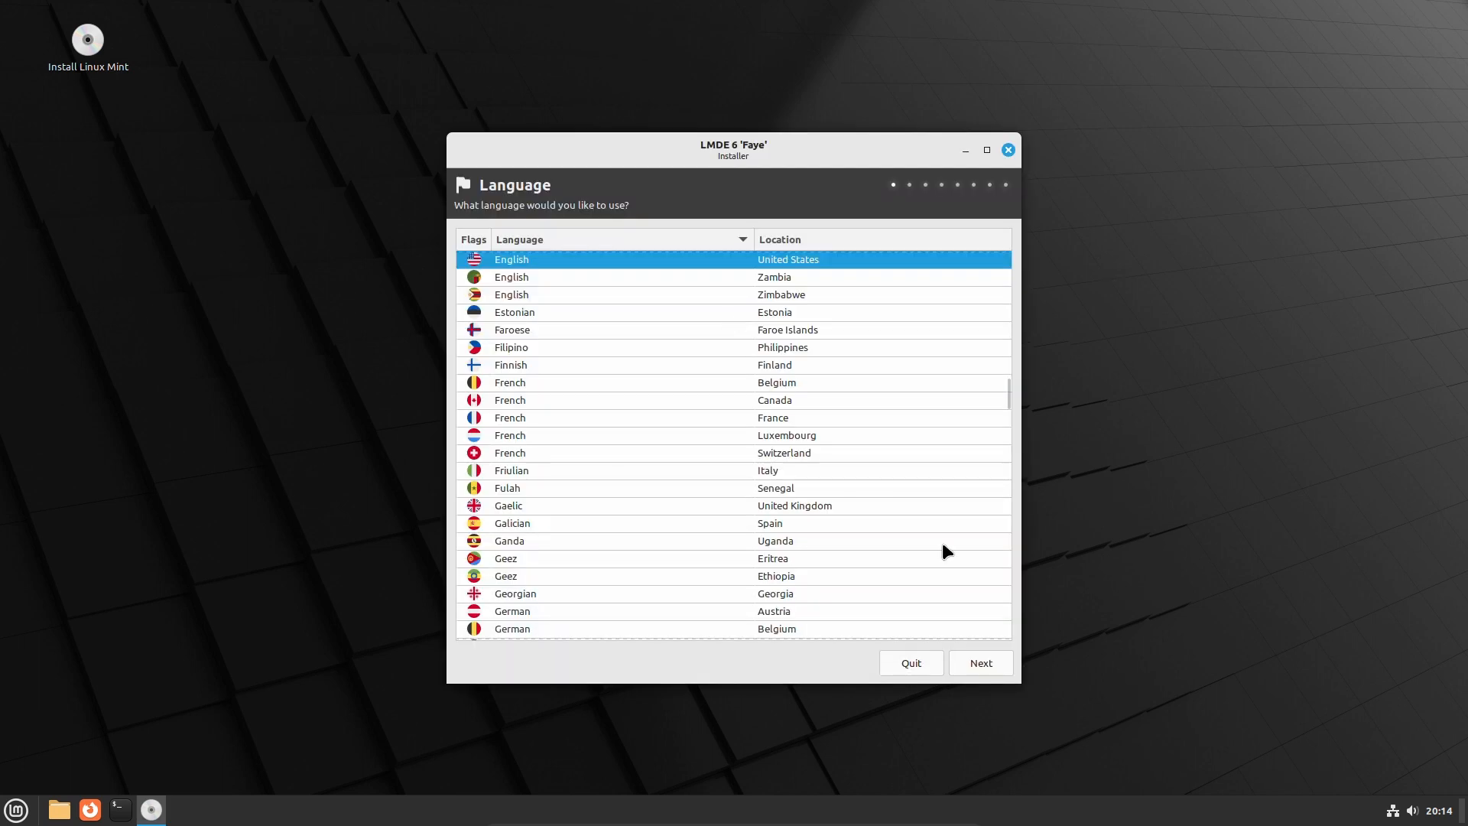
pyautogui.press('Return')
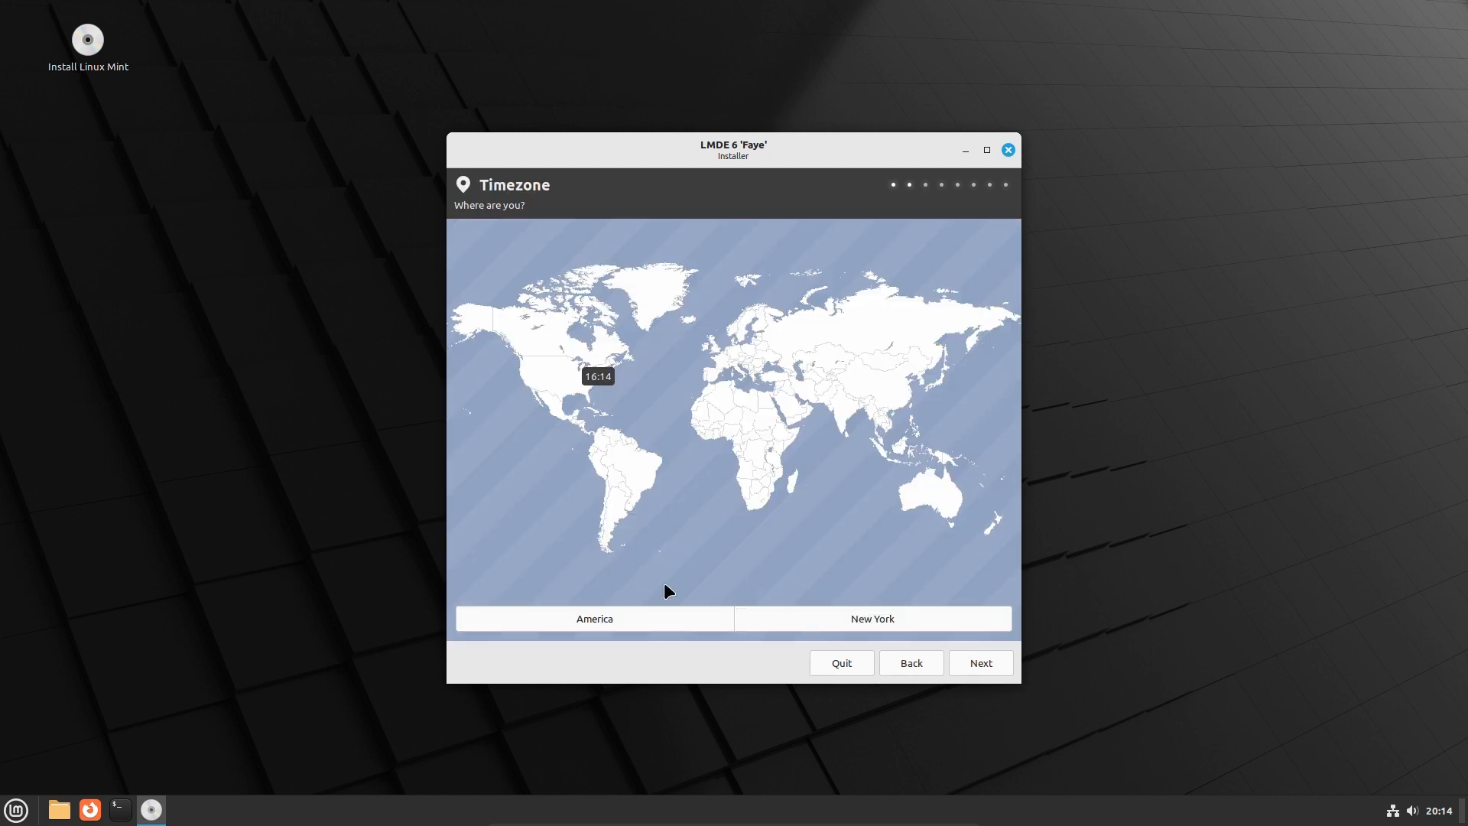
pyautogui.press('Return')
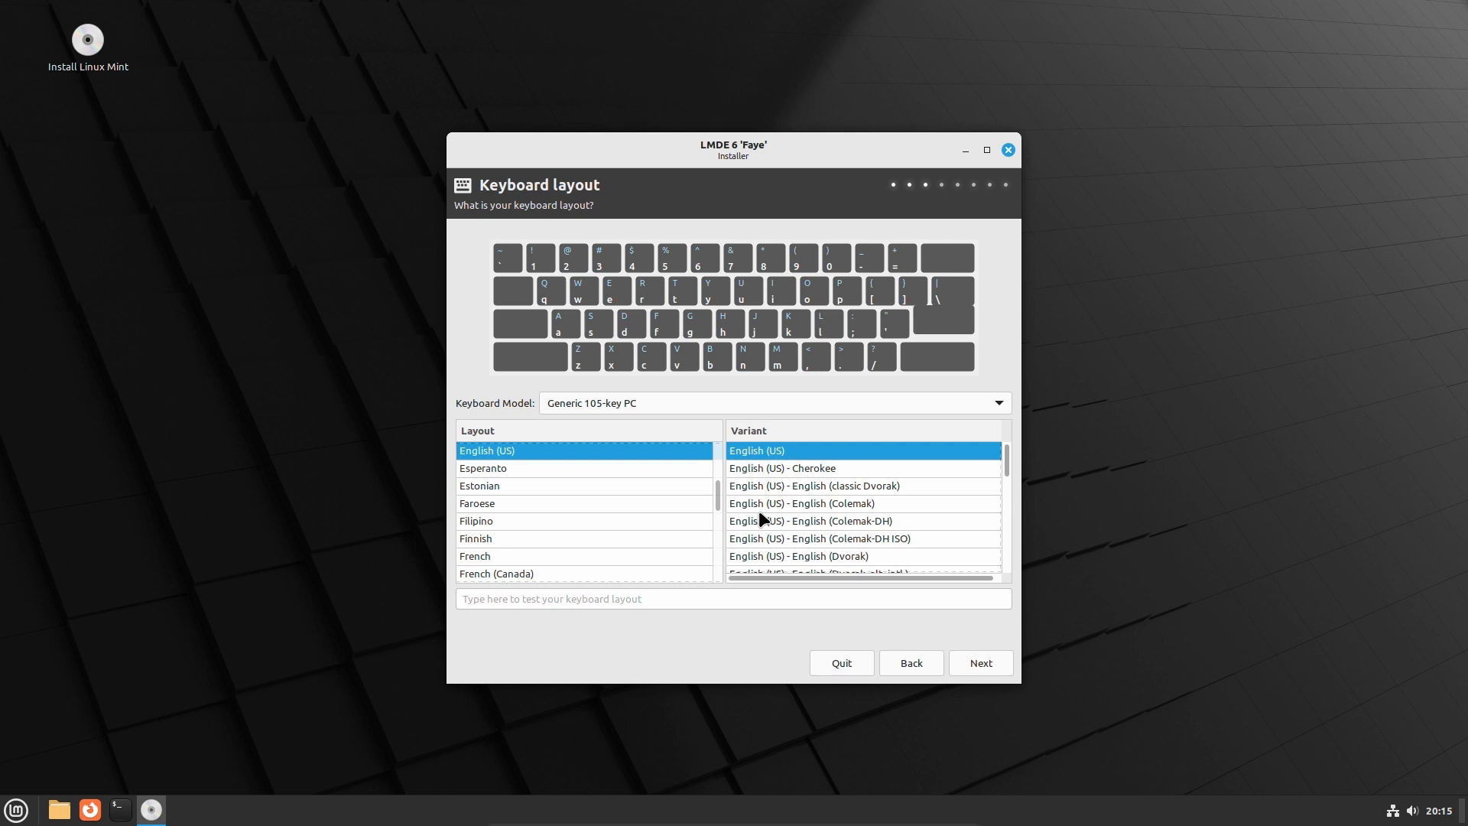
pyautogui.press('Return')
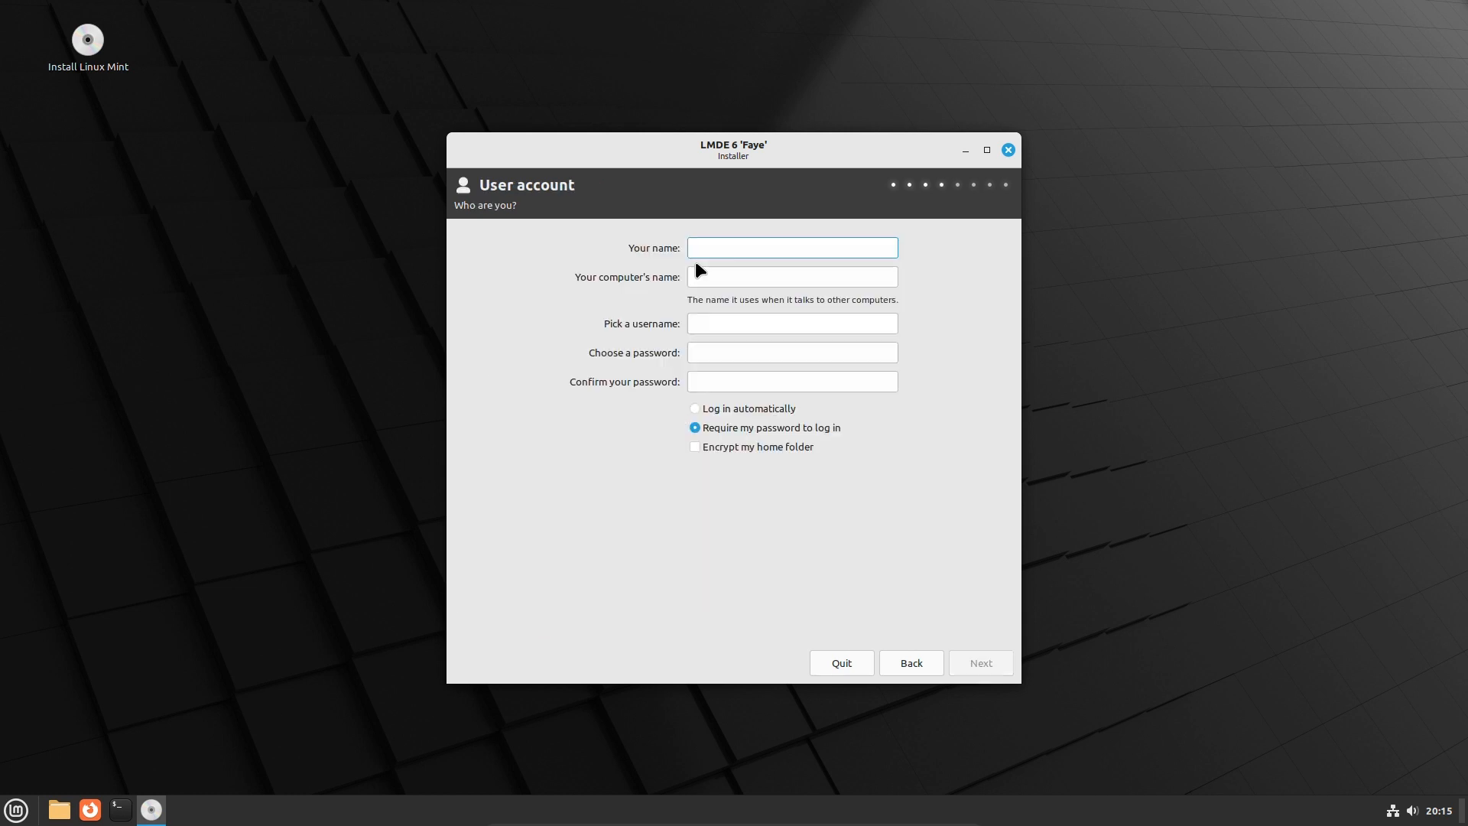
# Enter the user's full name, a computer name, a username and a confirmed password, then continue
pyautogui.write('Vincent Maggard')
pyautogui.press('Tab')
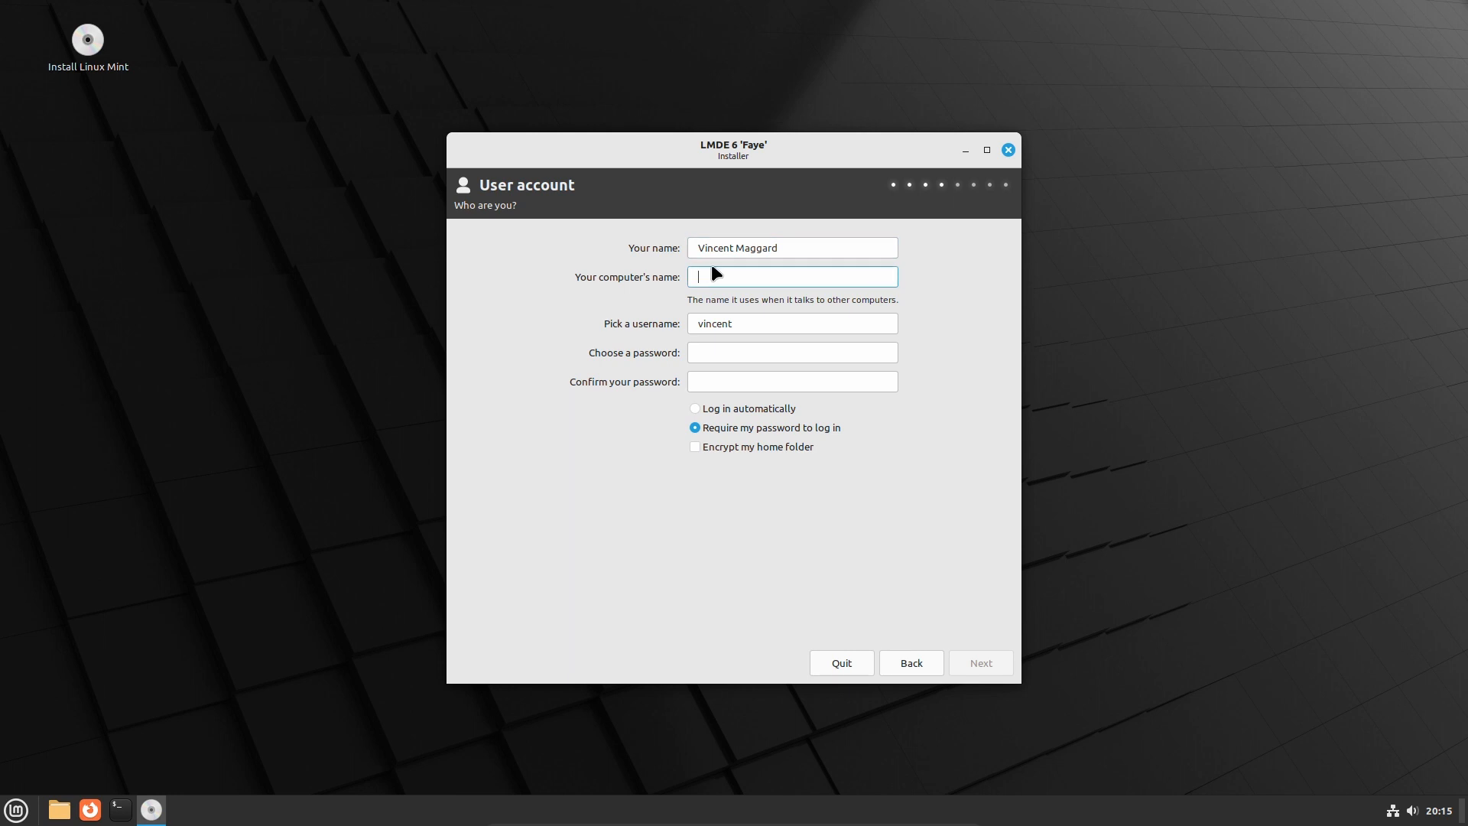
pyautogui.write('5wteystststgsgt')
pyautogui.click(756, 324)
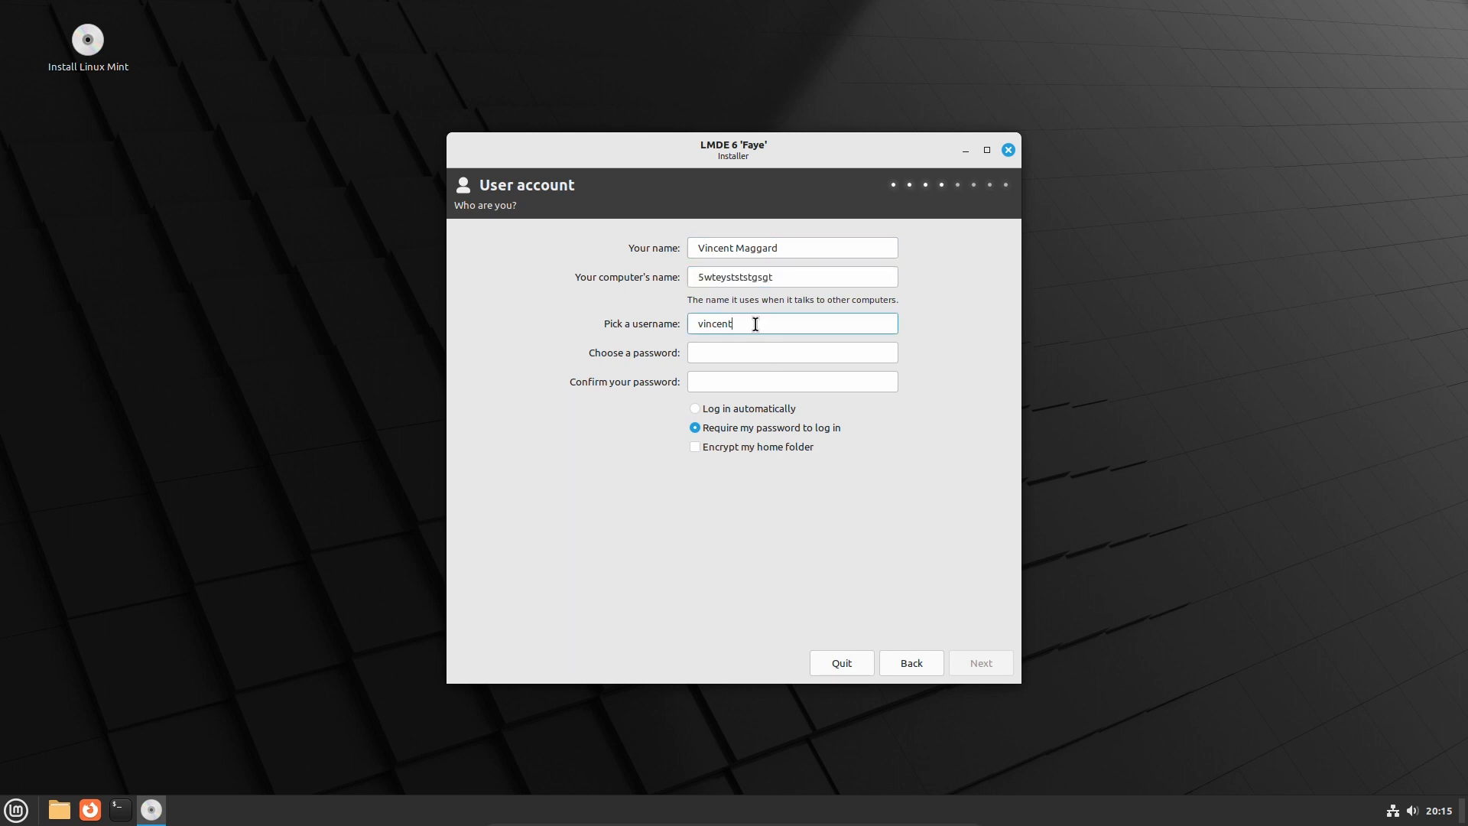
pyautogui.write('maggard')
pyautogui.click(798, 349)
pyautogui.write('******')
pyautogui.press('Tab')
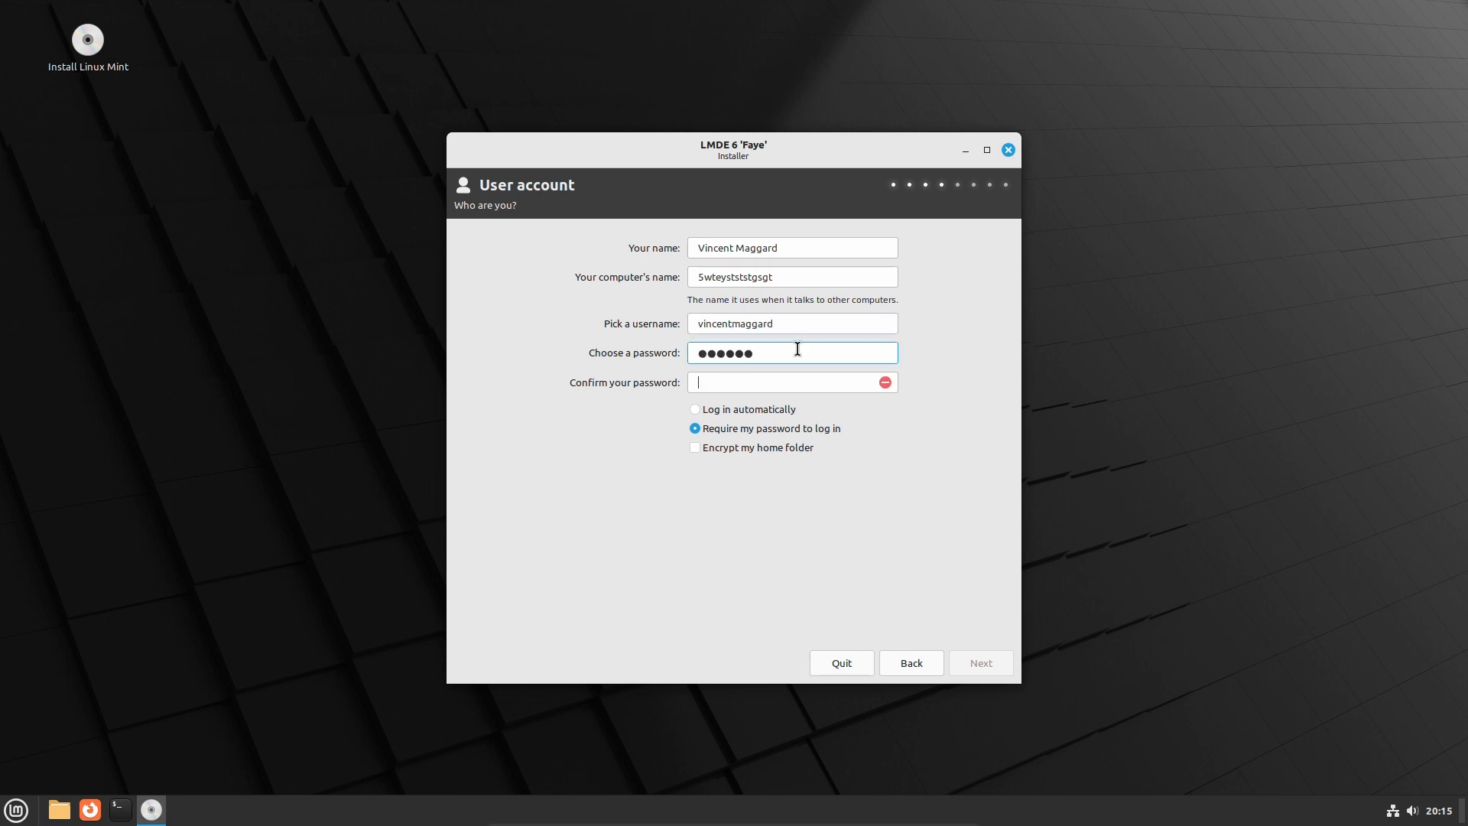
pyautogui.write('******')
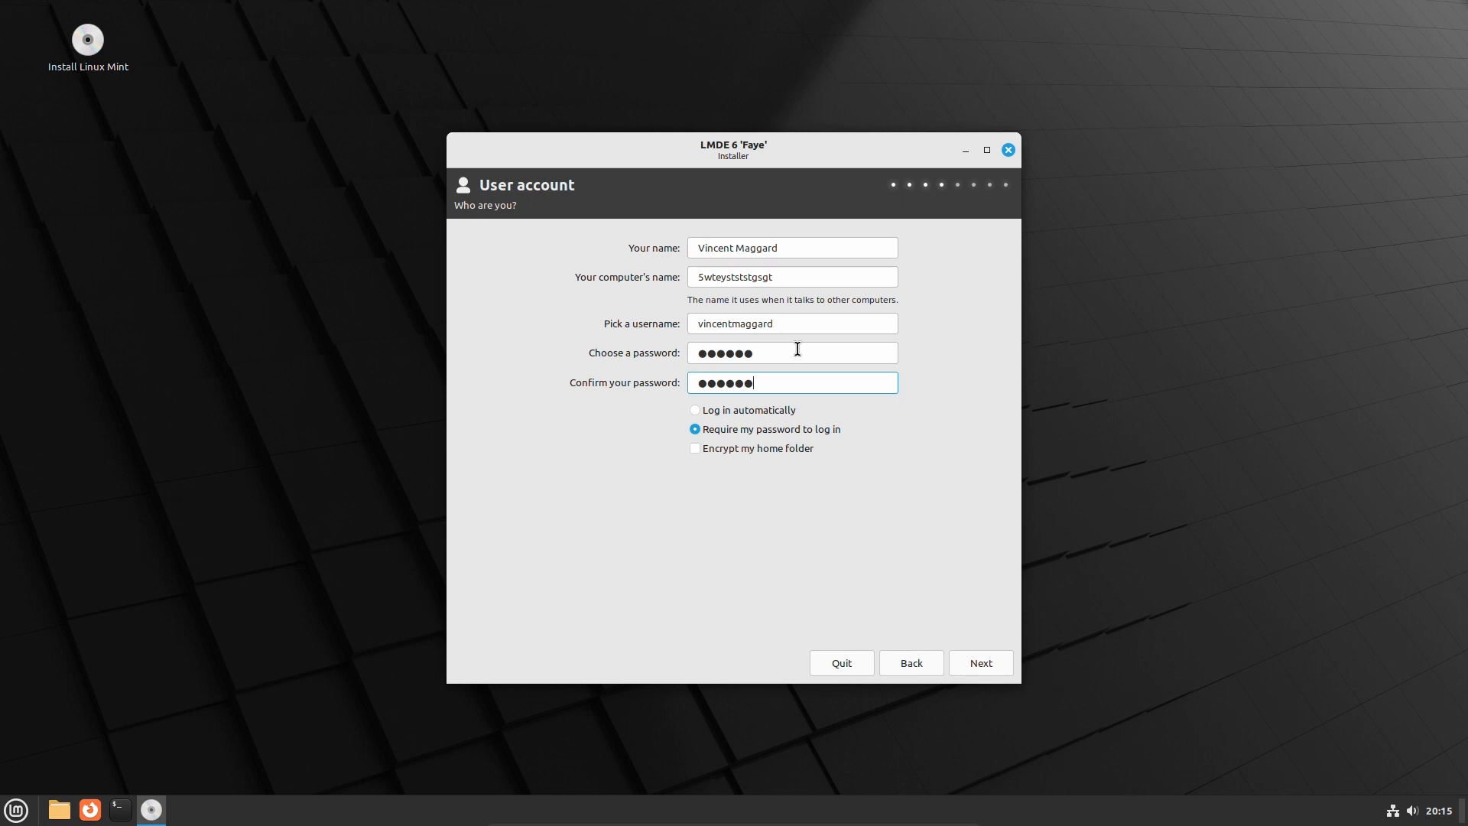
pyautogui.press('Tab')
pyautogui.click(977, 671)
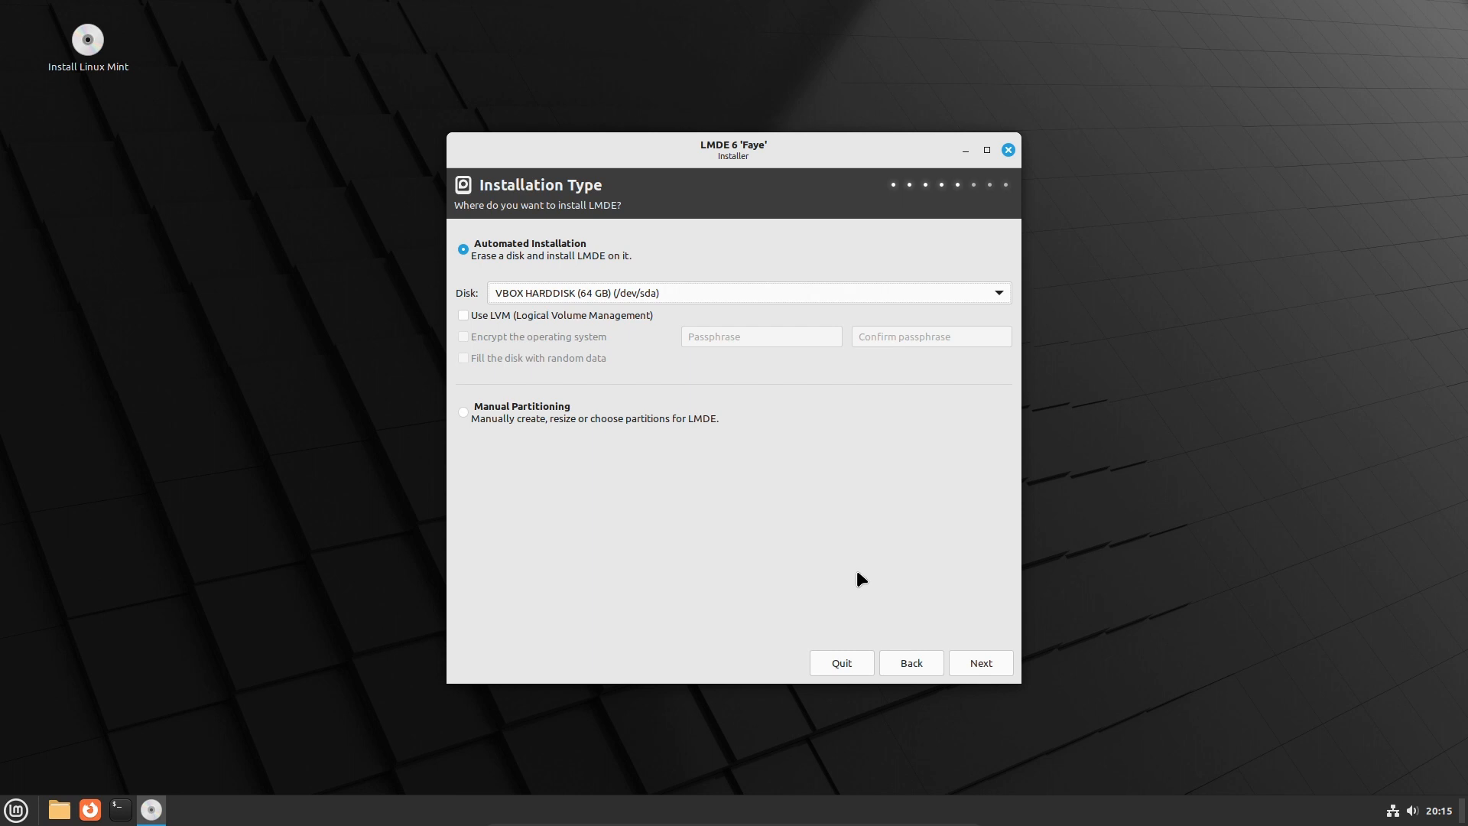
# Erase the 64 GB VBOX HARDDISK, keep the boot menu on /dev/sda, and install LMDE
pyautogui.click(981, 663)
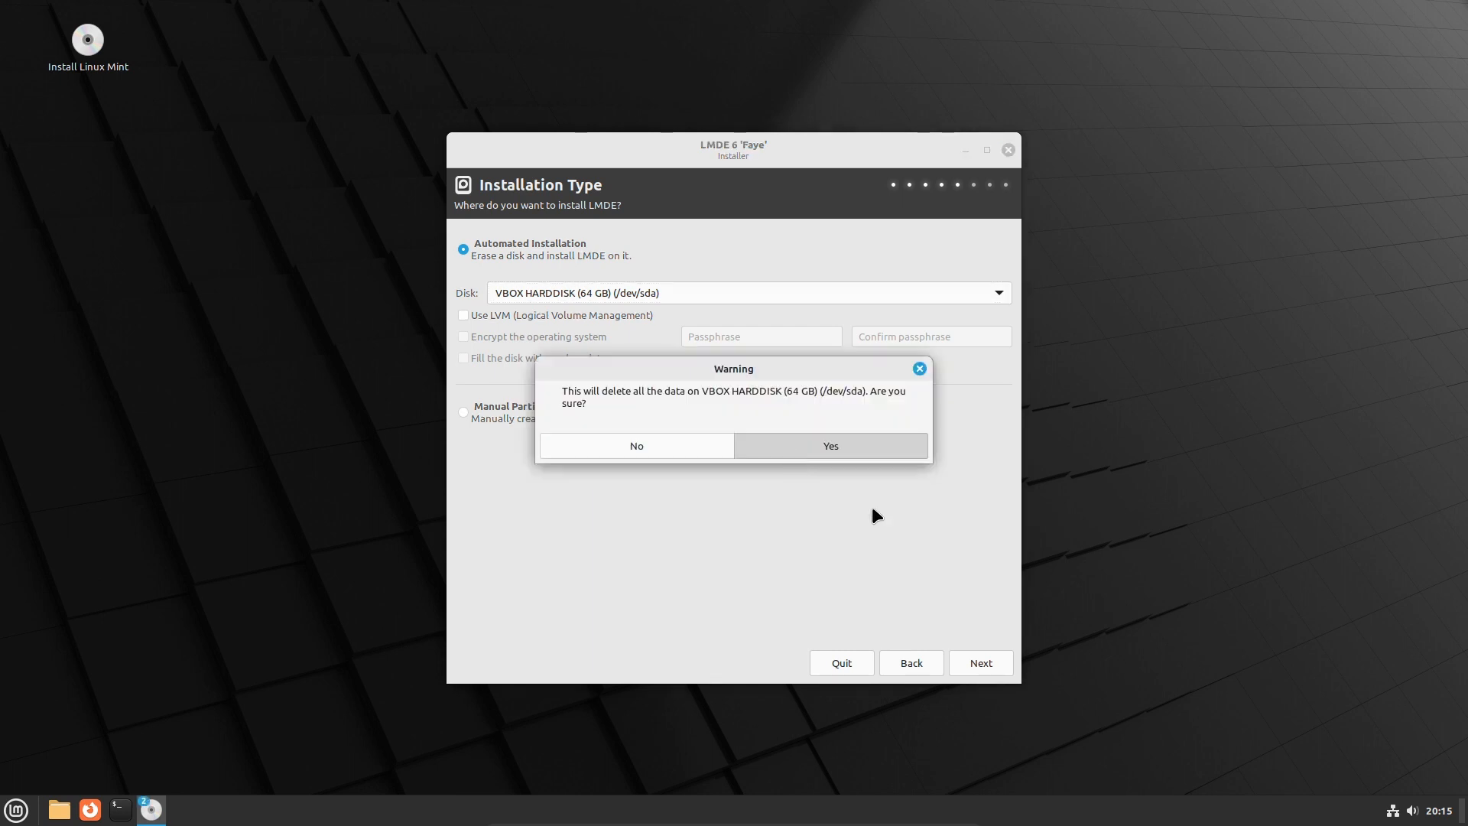
pyautogui.press('Return')
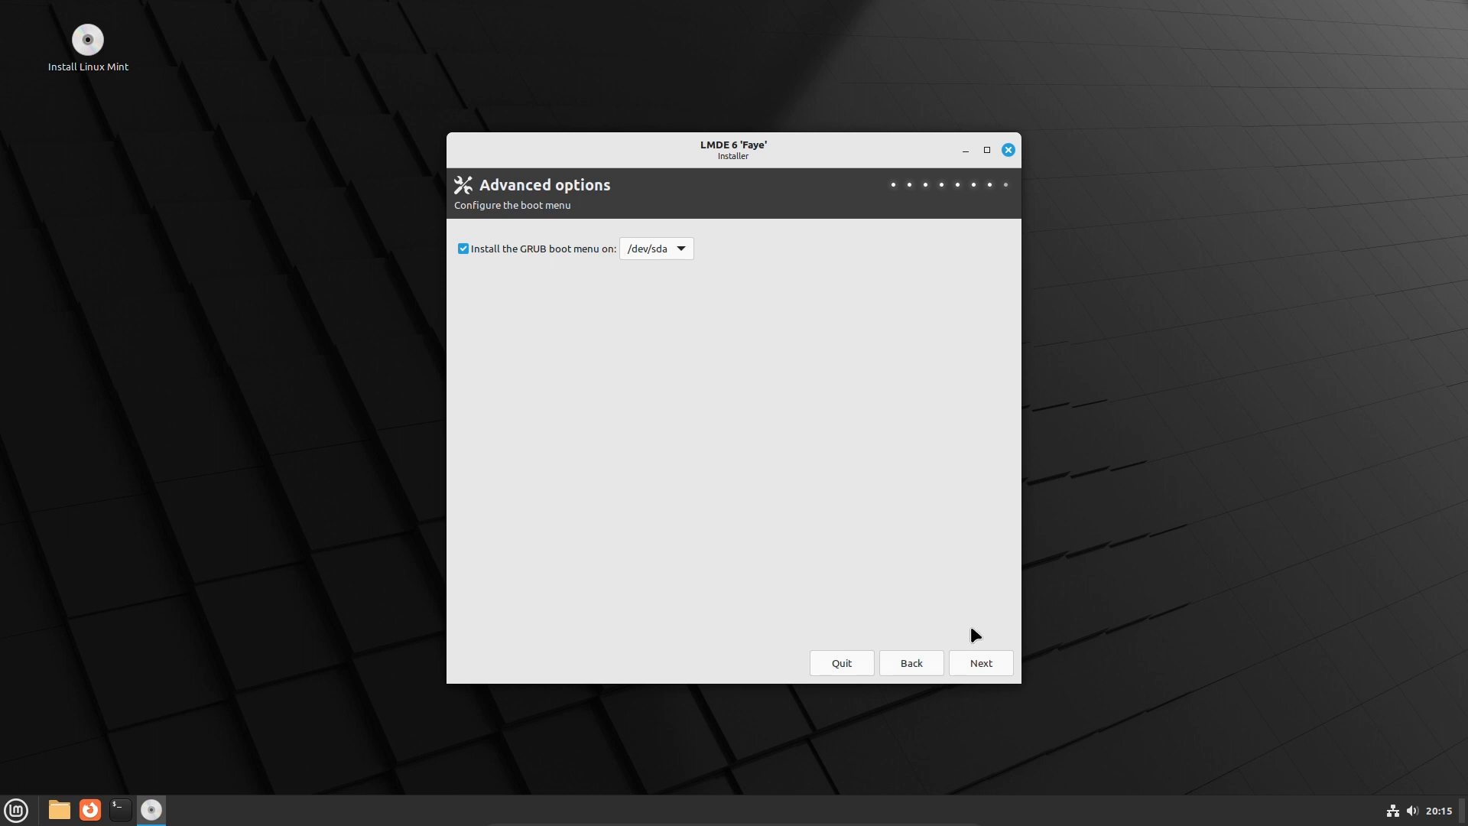
pyautogui.click(999, 657)
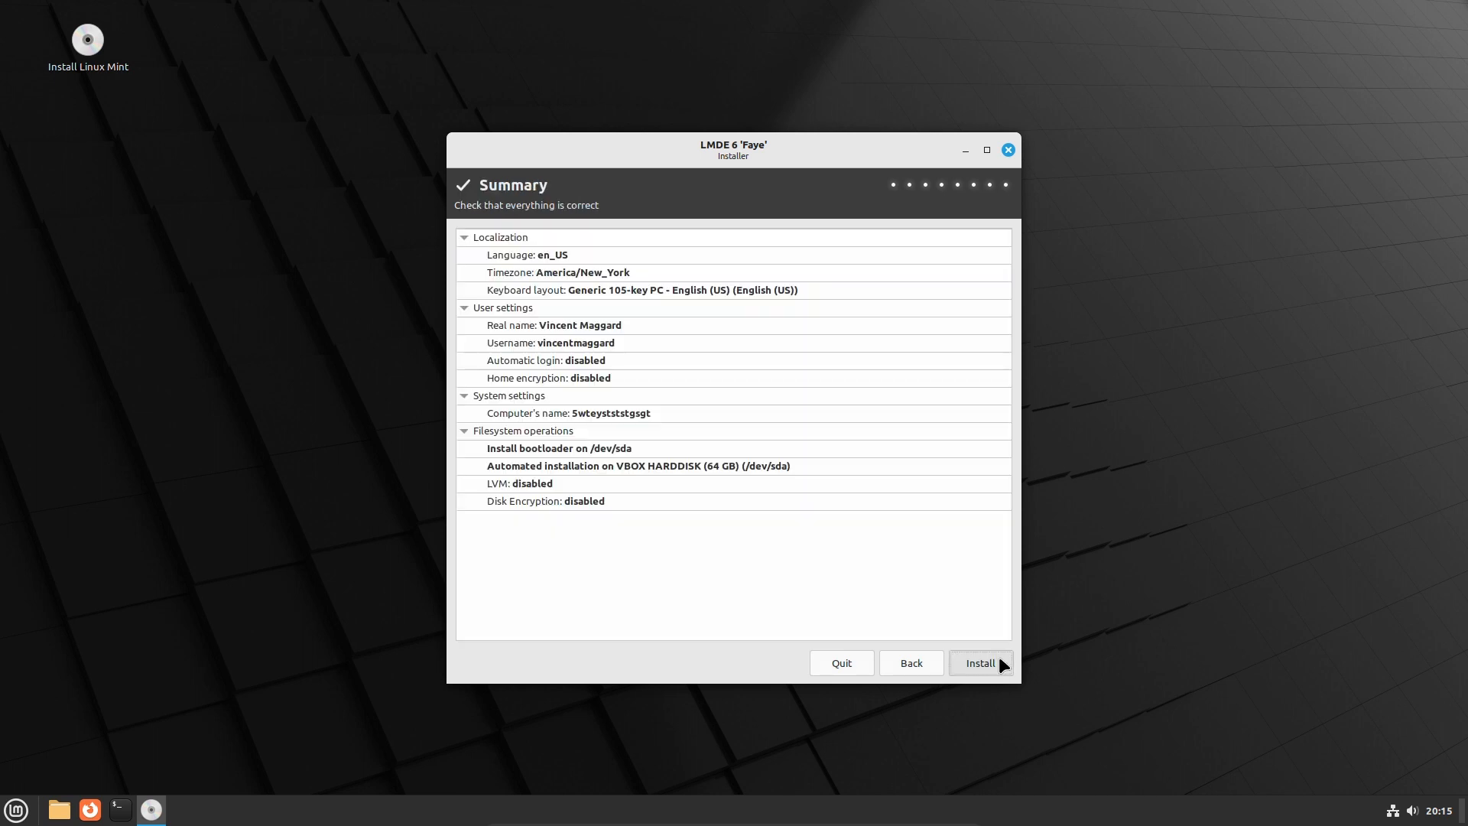
pyautogui.click(999, 662)
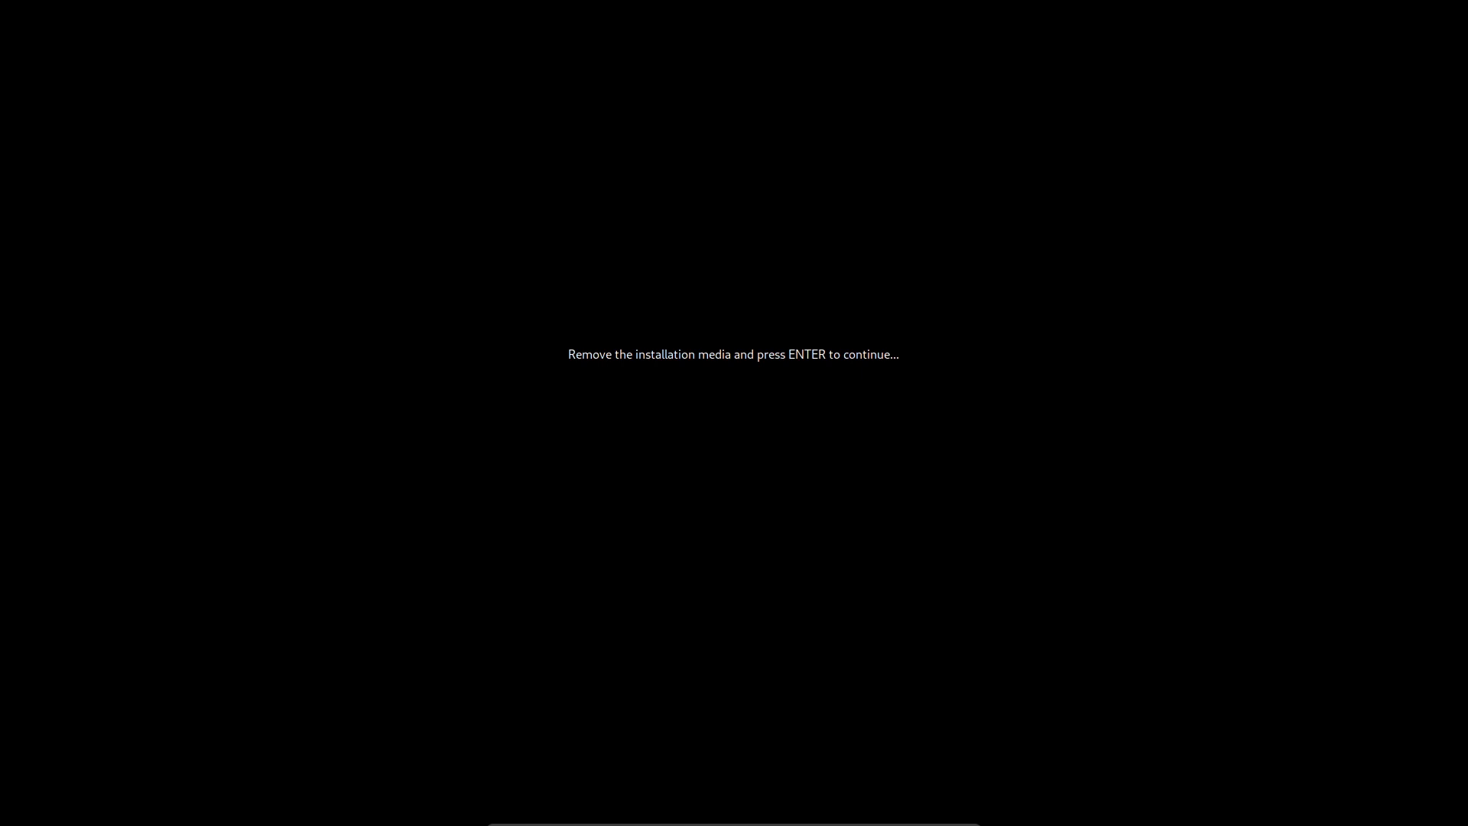
# Reboot into LMDE 6 Faye from GRUB and log in with the account password
pyautogui.press('Return')
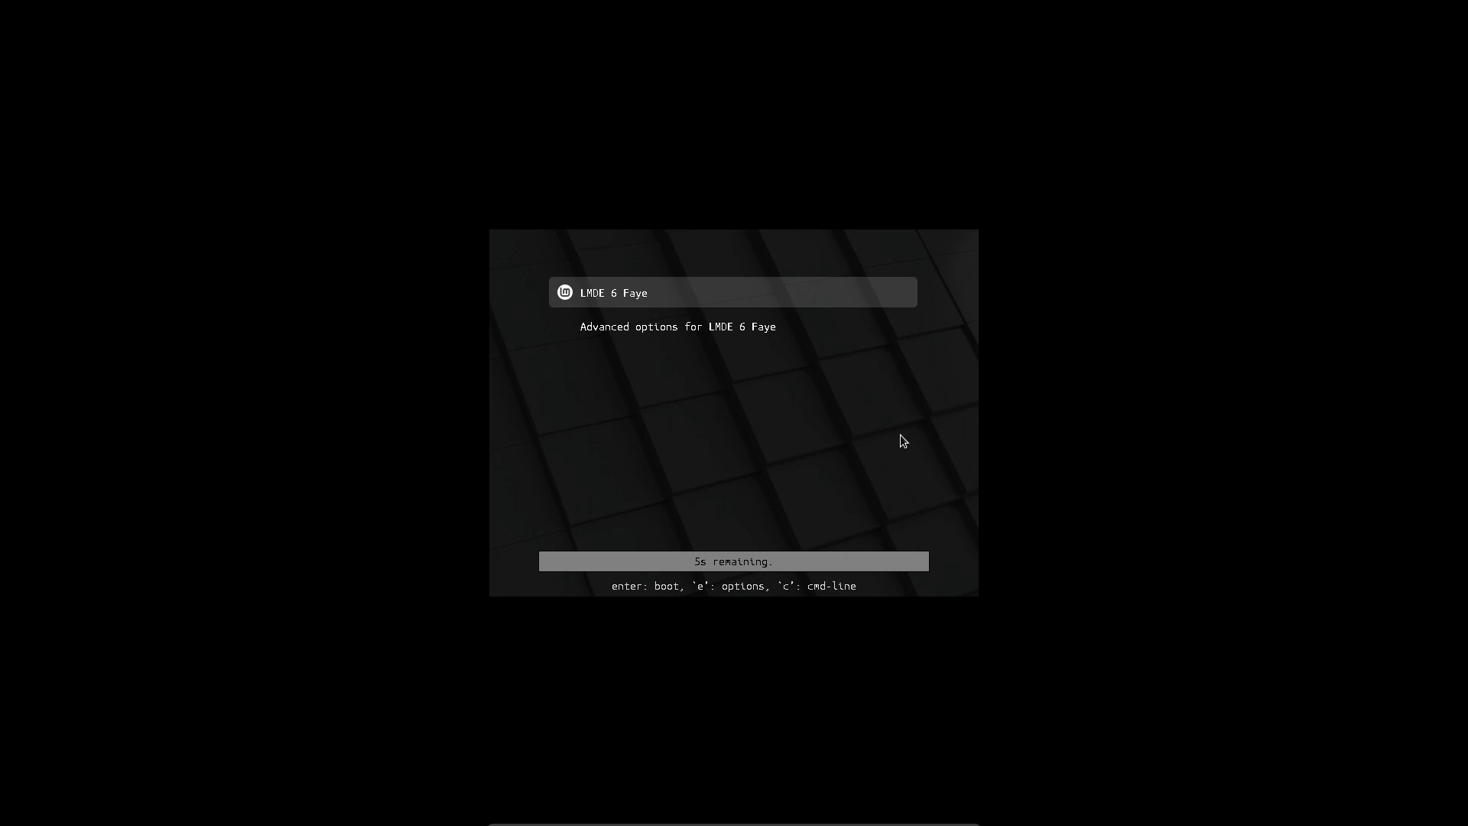
pyautogui.press('Return')
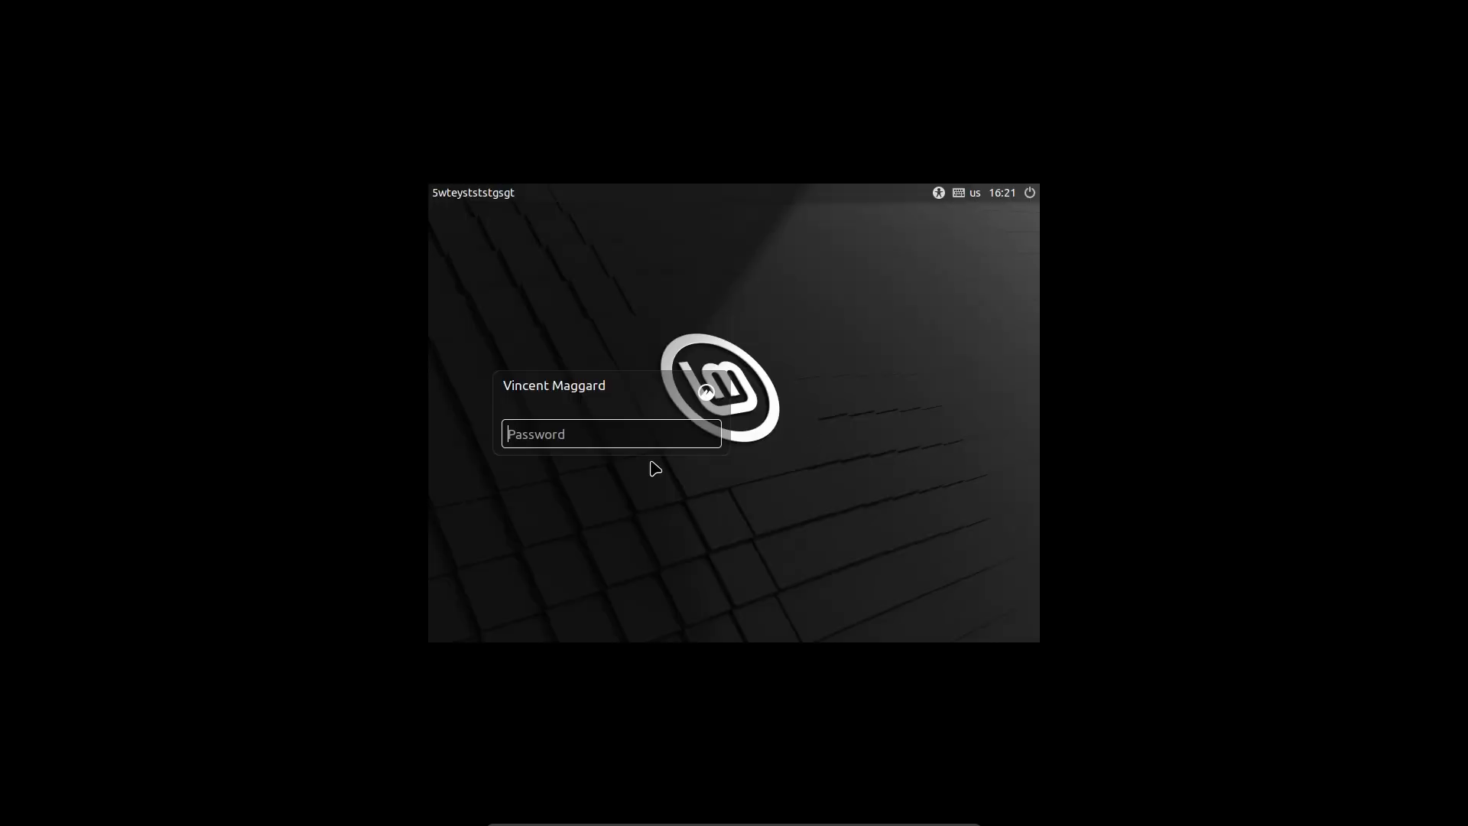
pyautogui.write('••')
pyautogui.press('Return')
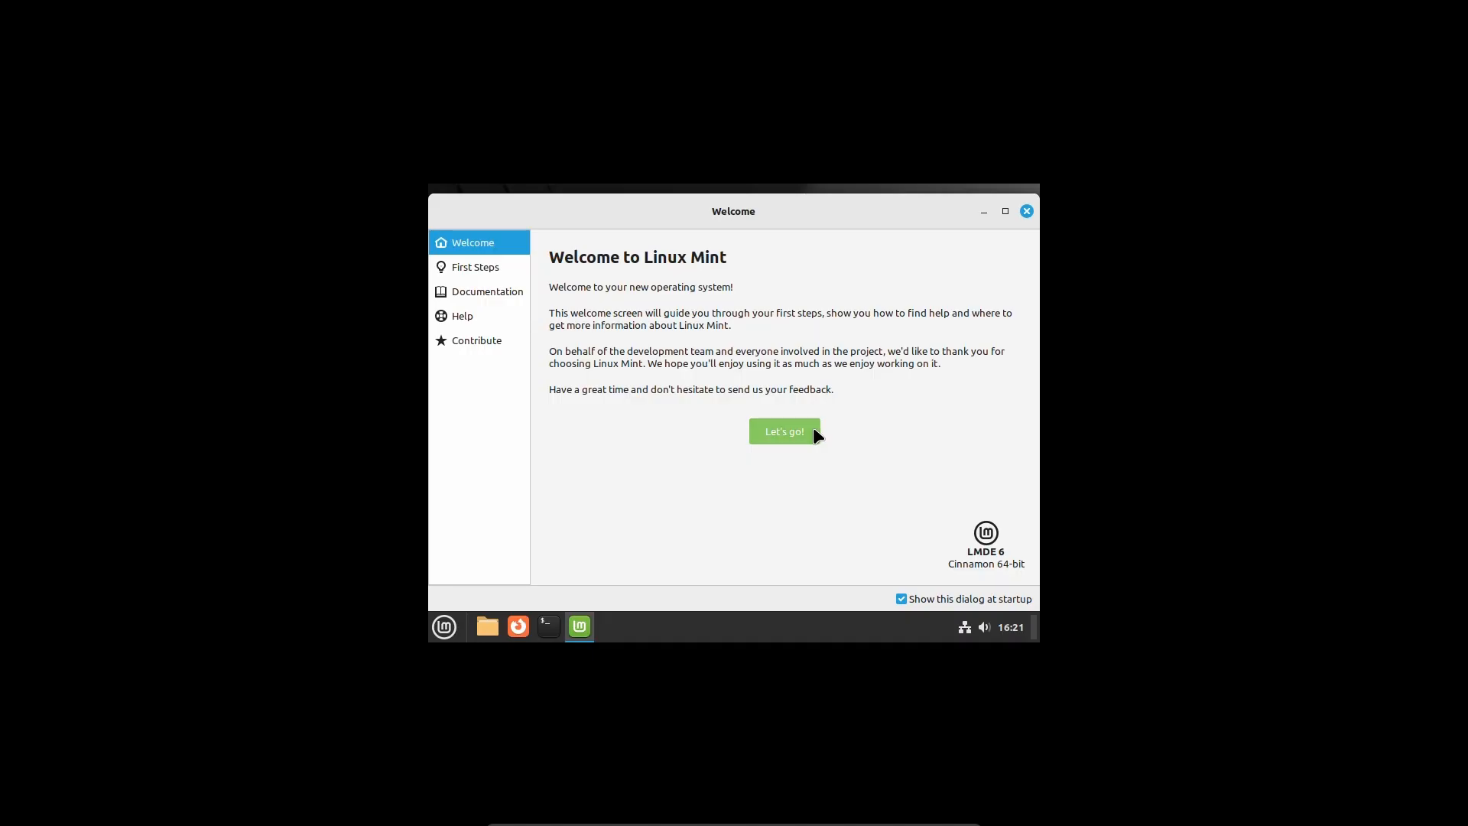
# Glance at the Welcome screen pages, then set the display resolution to 1920 × 1080
pyautogui.click(814, 429)
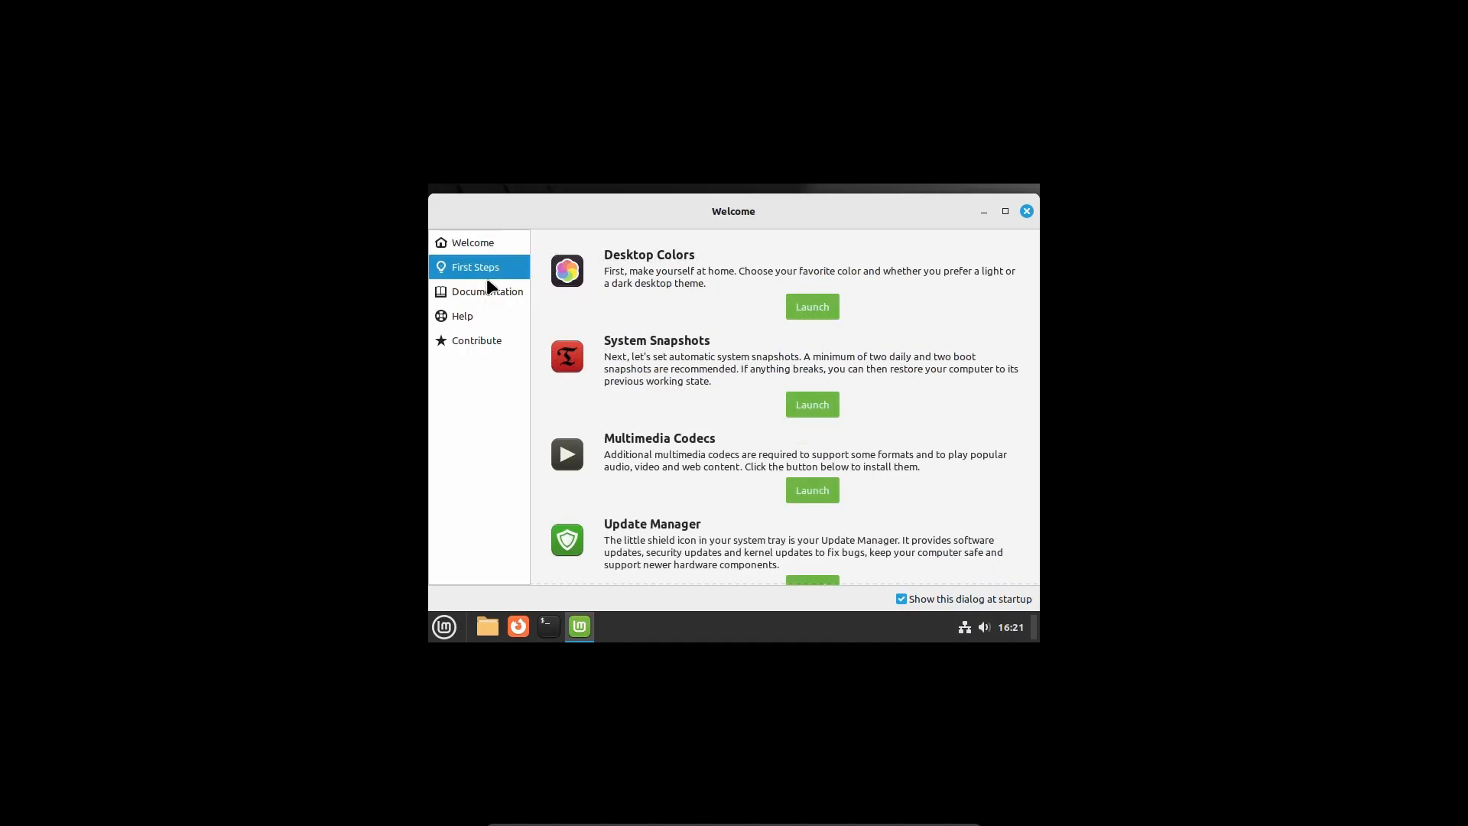
pyautogui.click(487, 290)
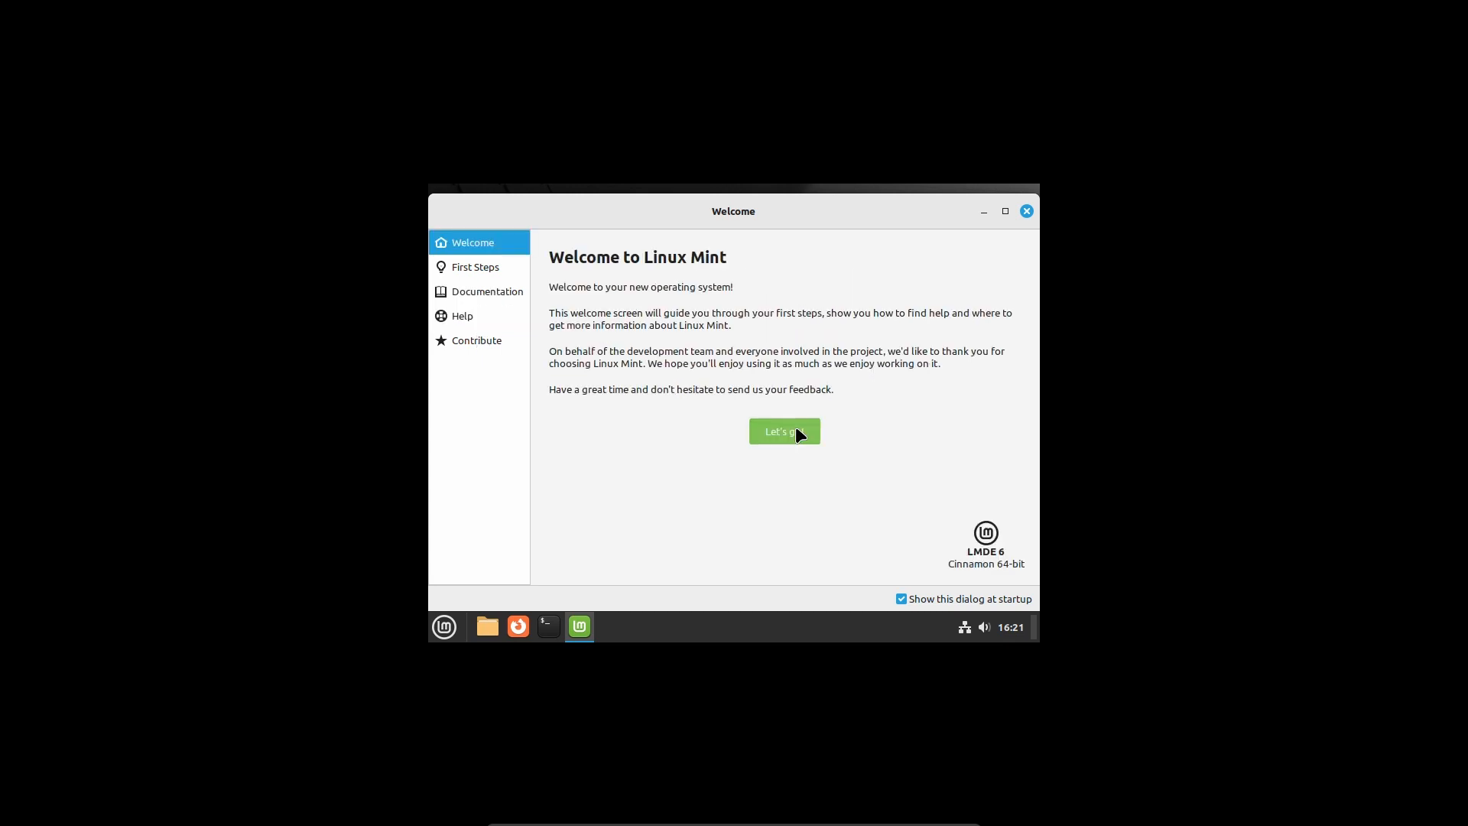
pyautogui.click(444, 627)
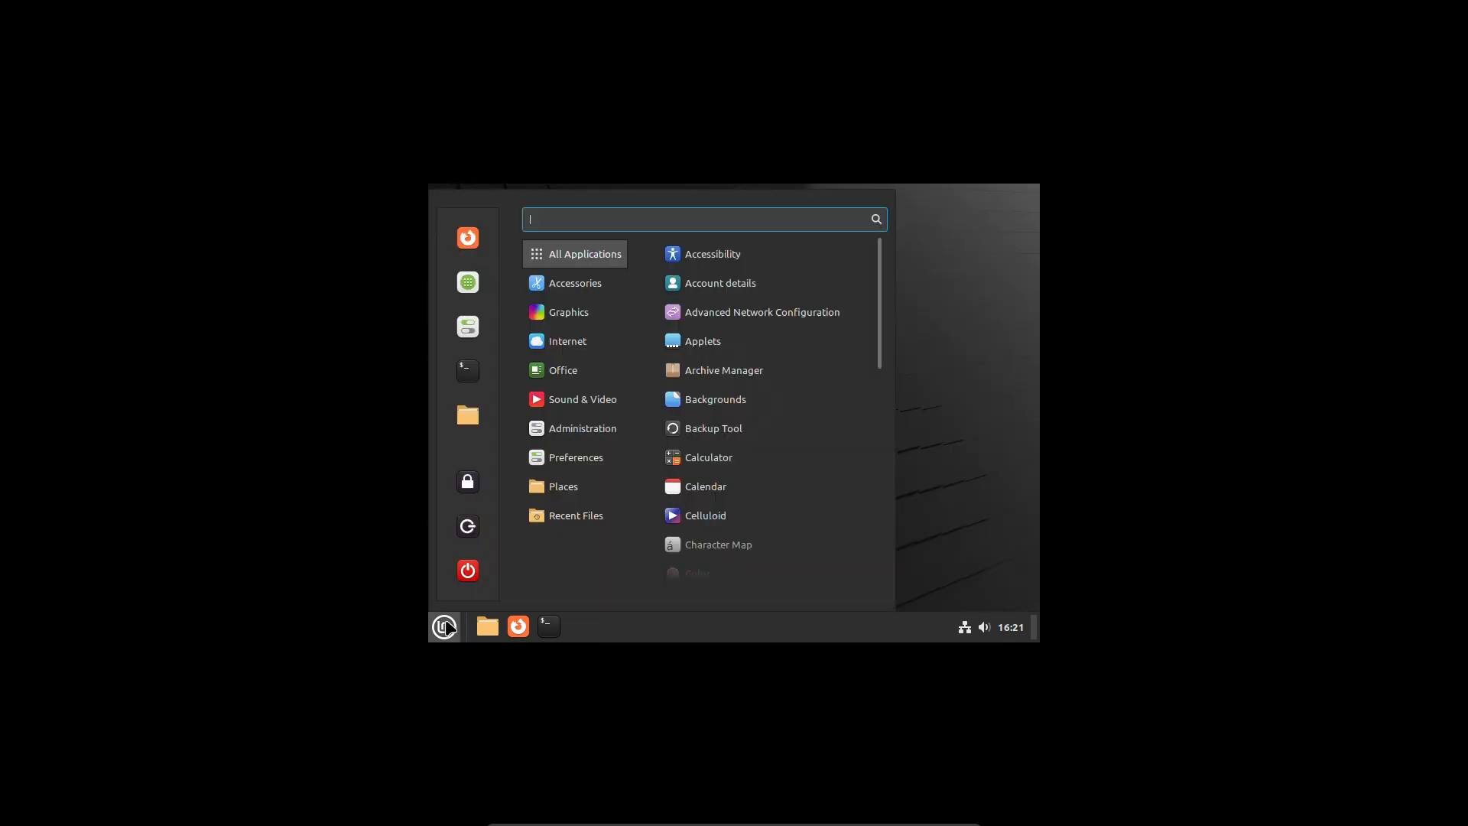
pyautogui.moveTo(581, 456)
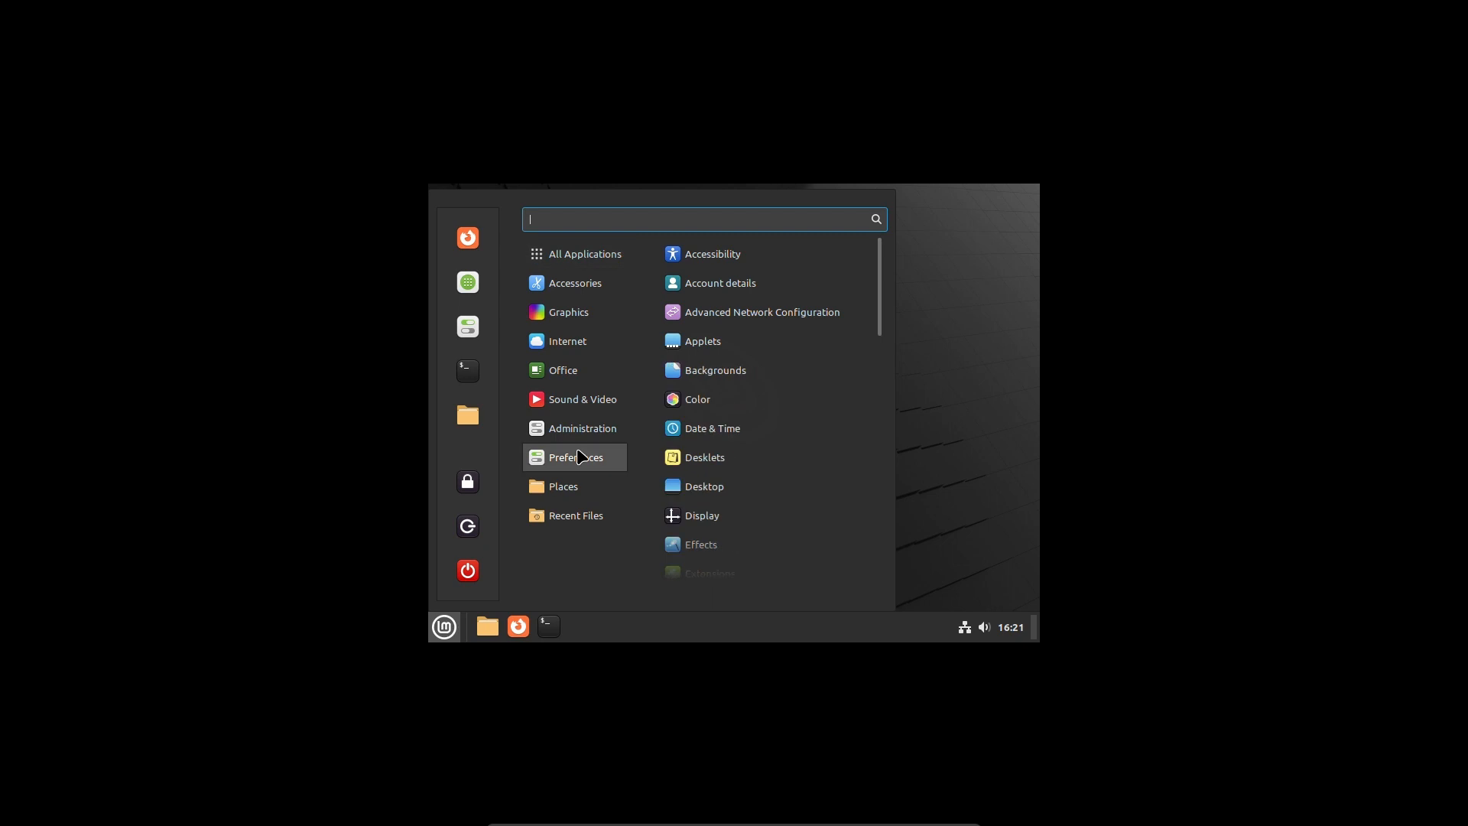
pyautogui.click(702, 515)
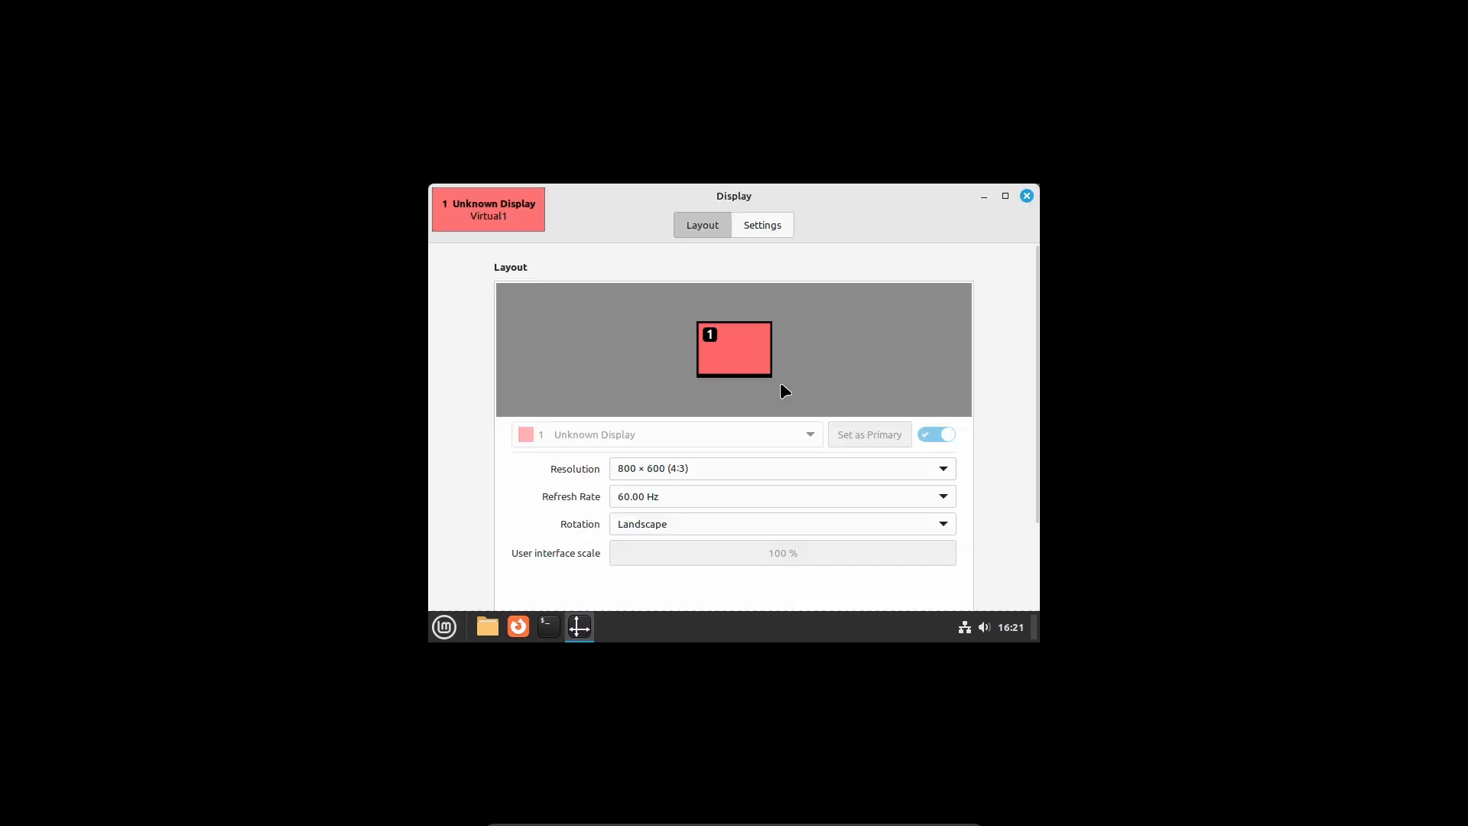
pyautogui.click(757, 468)
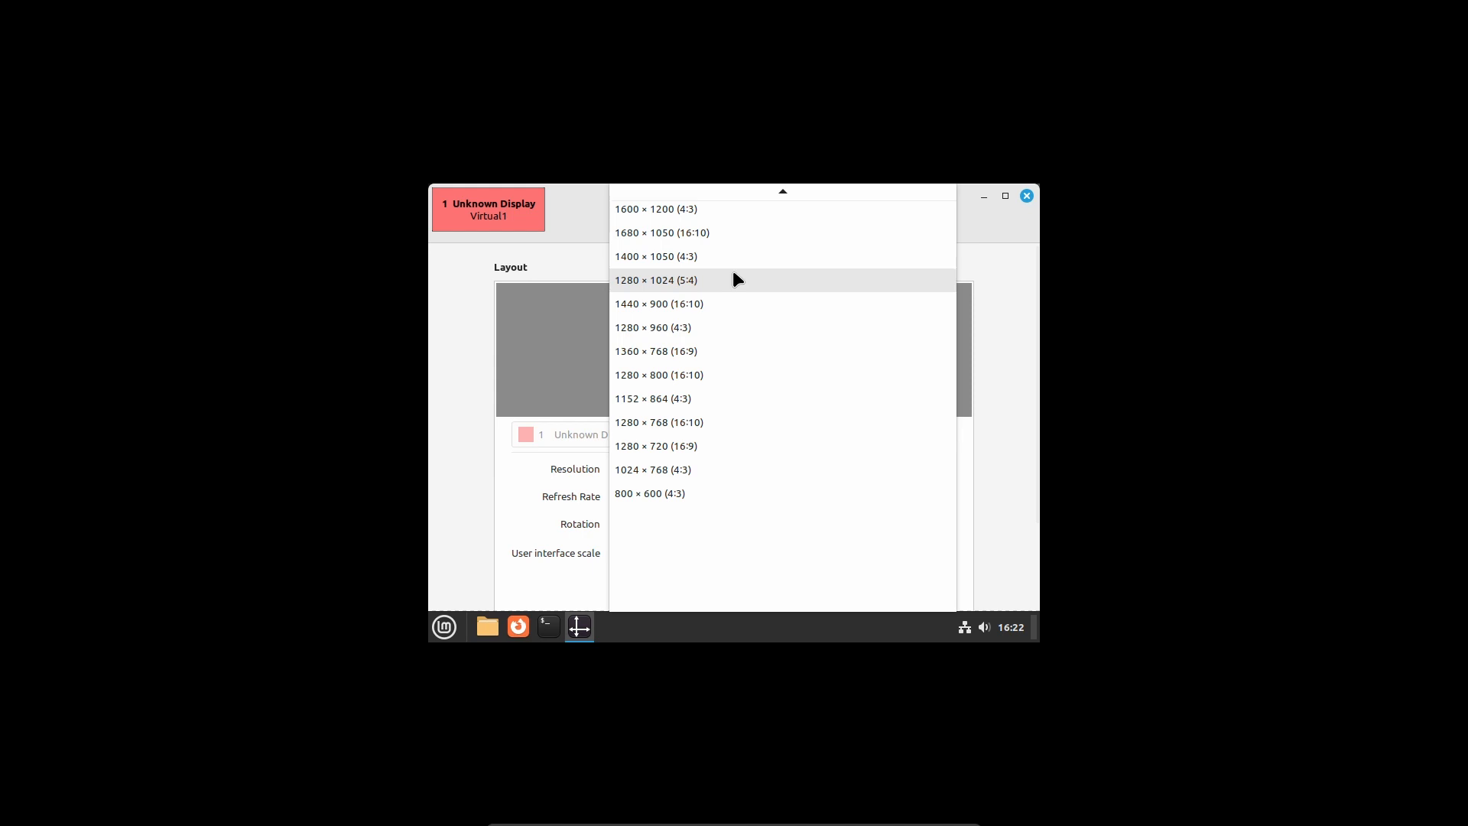
pyautogui.press('Escape')
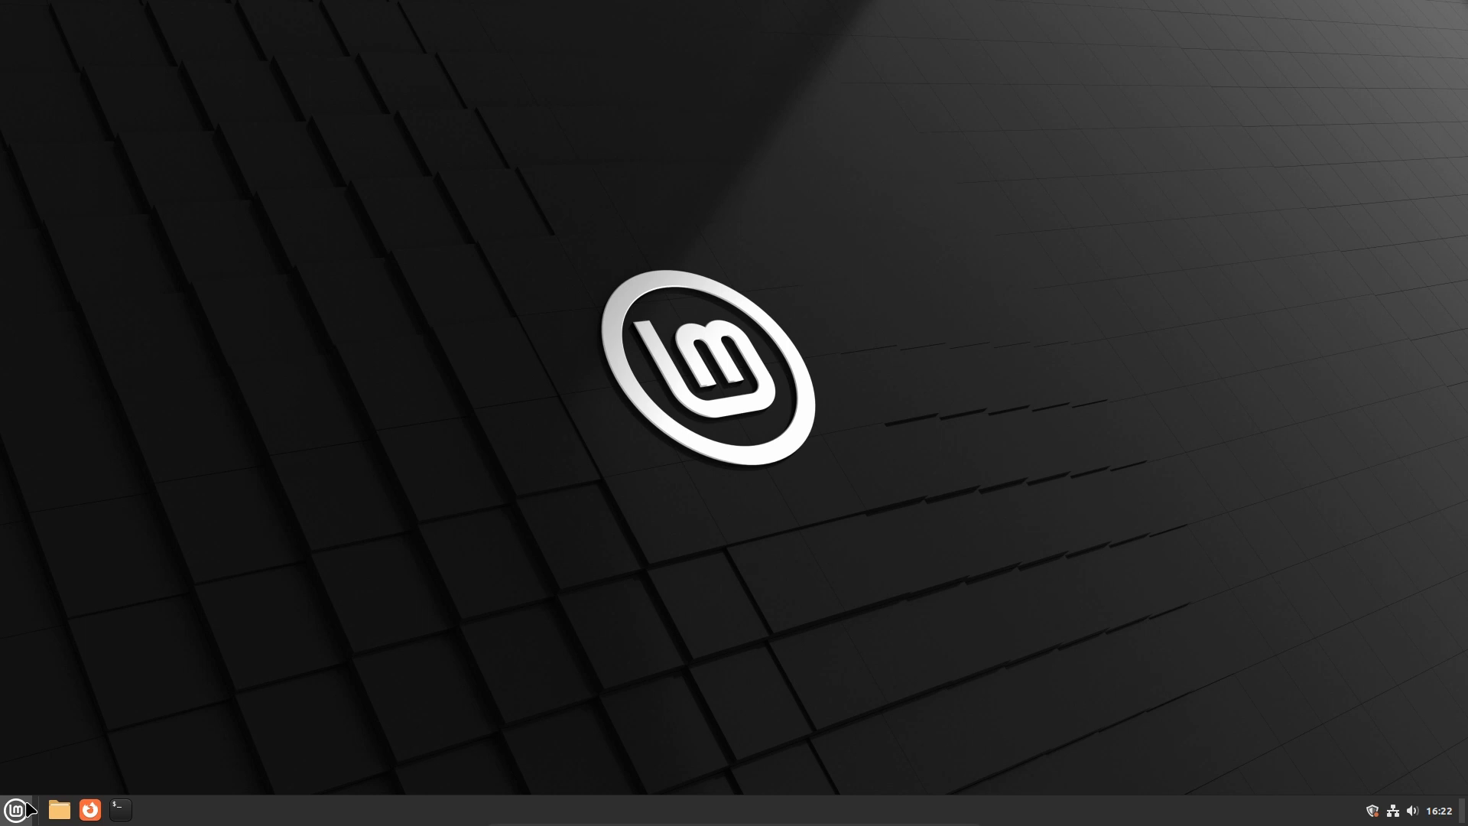
# Authorise the VBox_GAs_7.0.8 installer with the password and close it once finished
pyautogui.moveTo(749, 818)
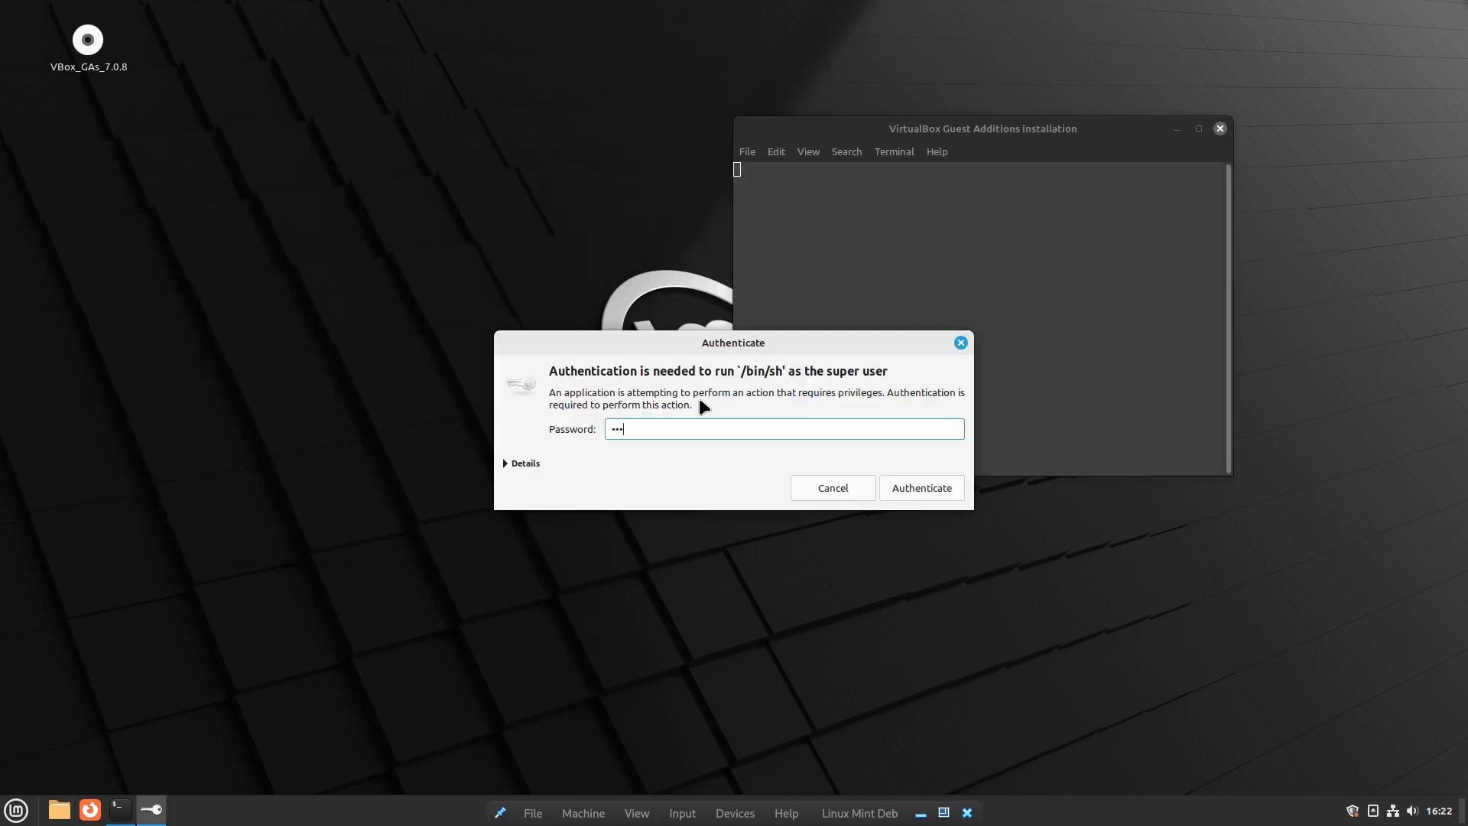
pyautogui.press('Return')
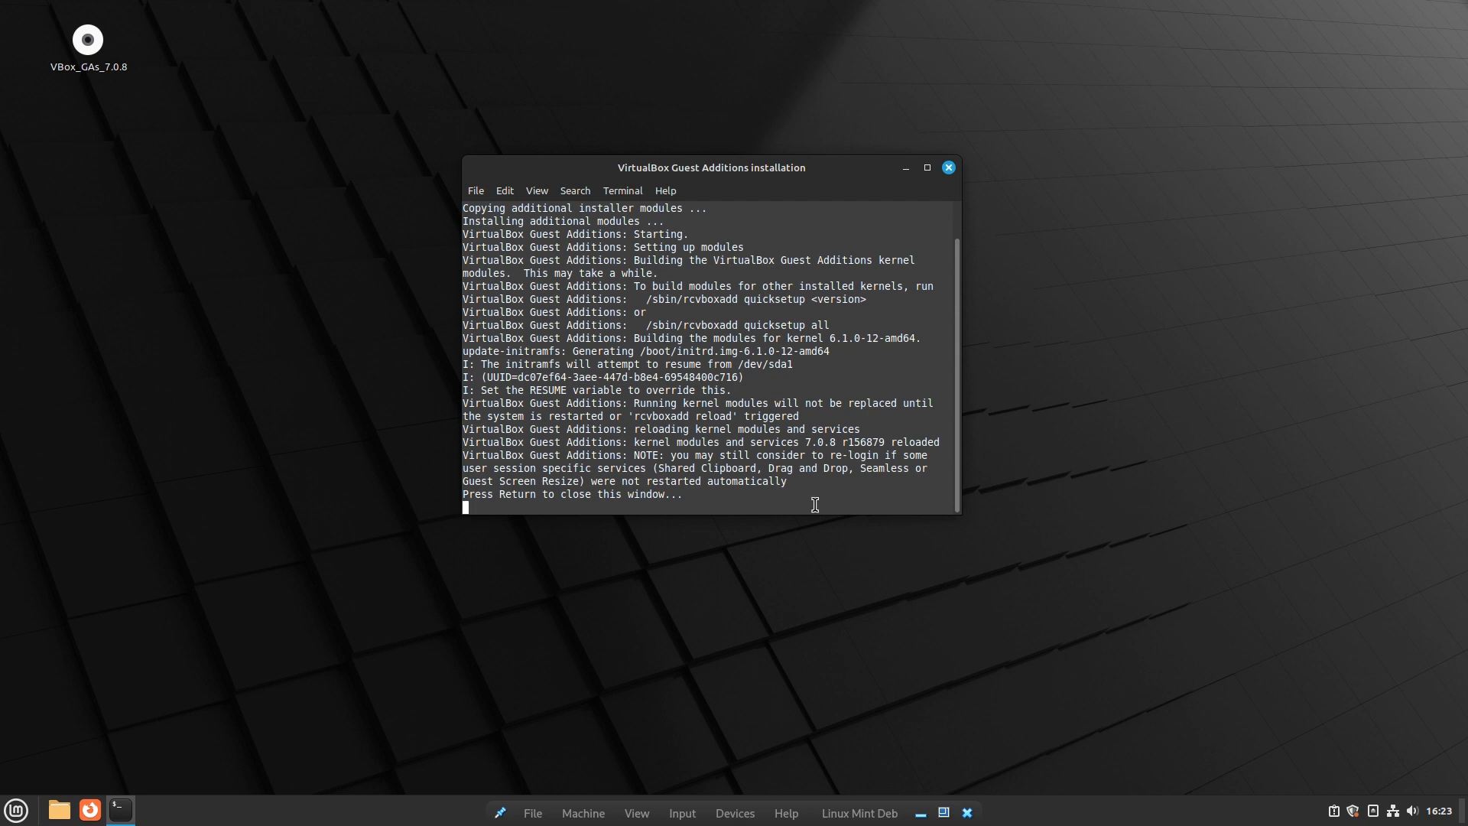
pyautogui.press('Return')
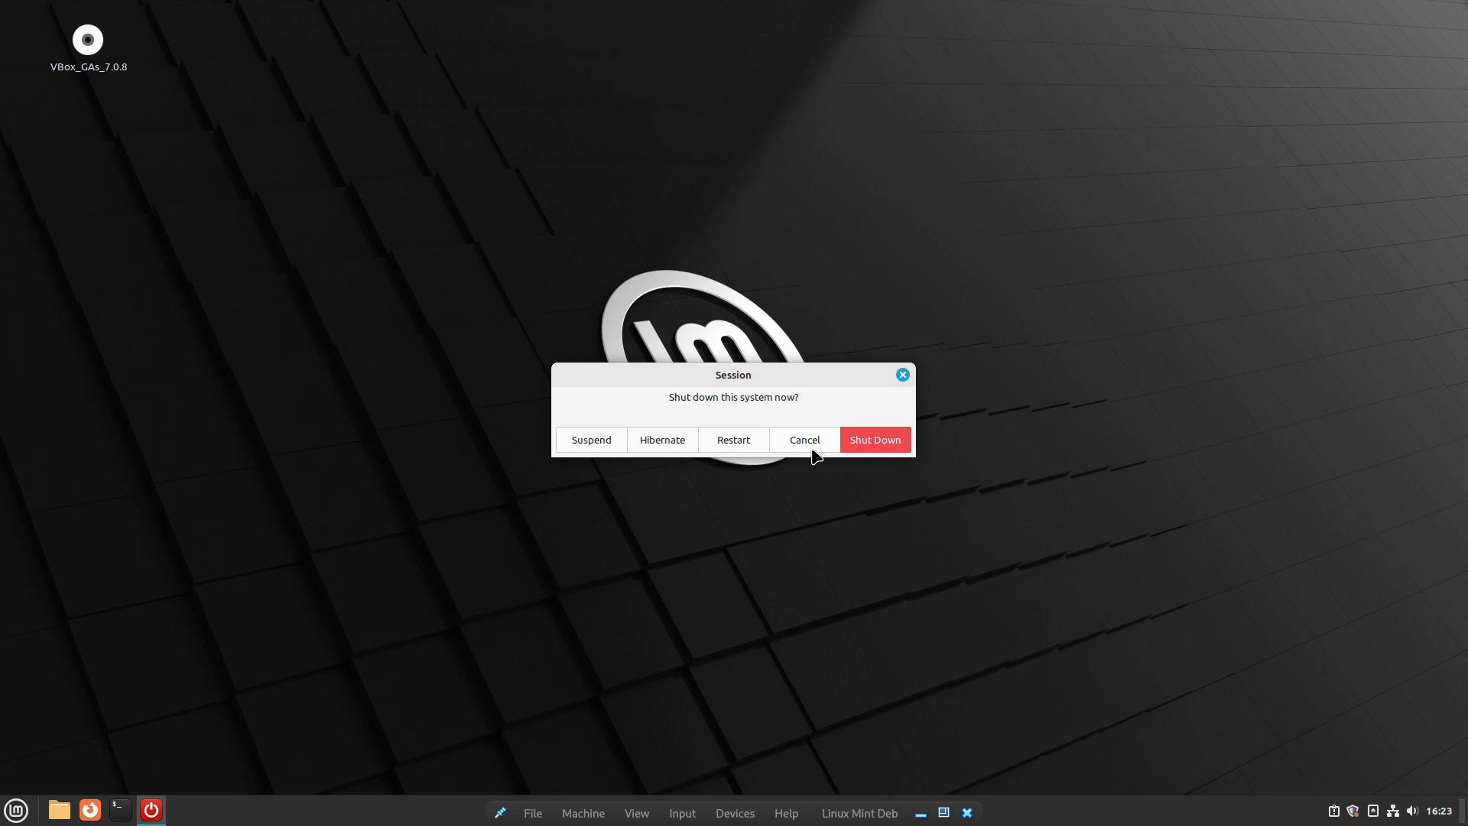
# Restart the system and log back in with the password
pyautogui.click(809, 446)
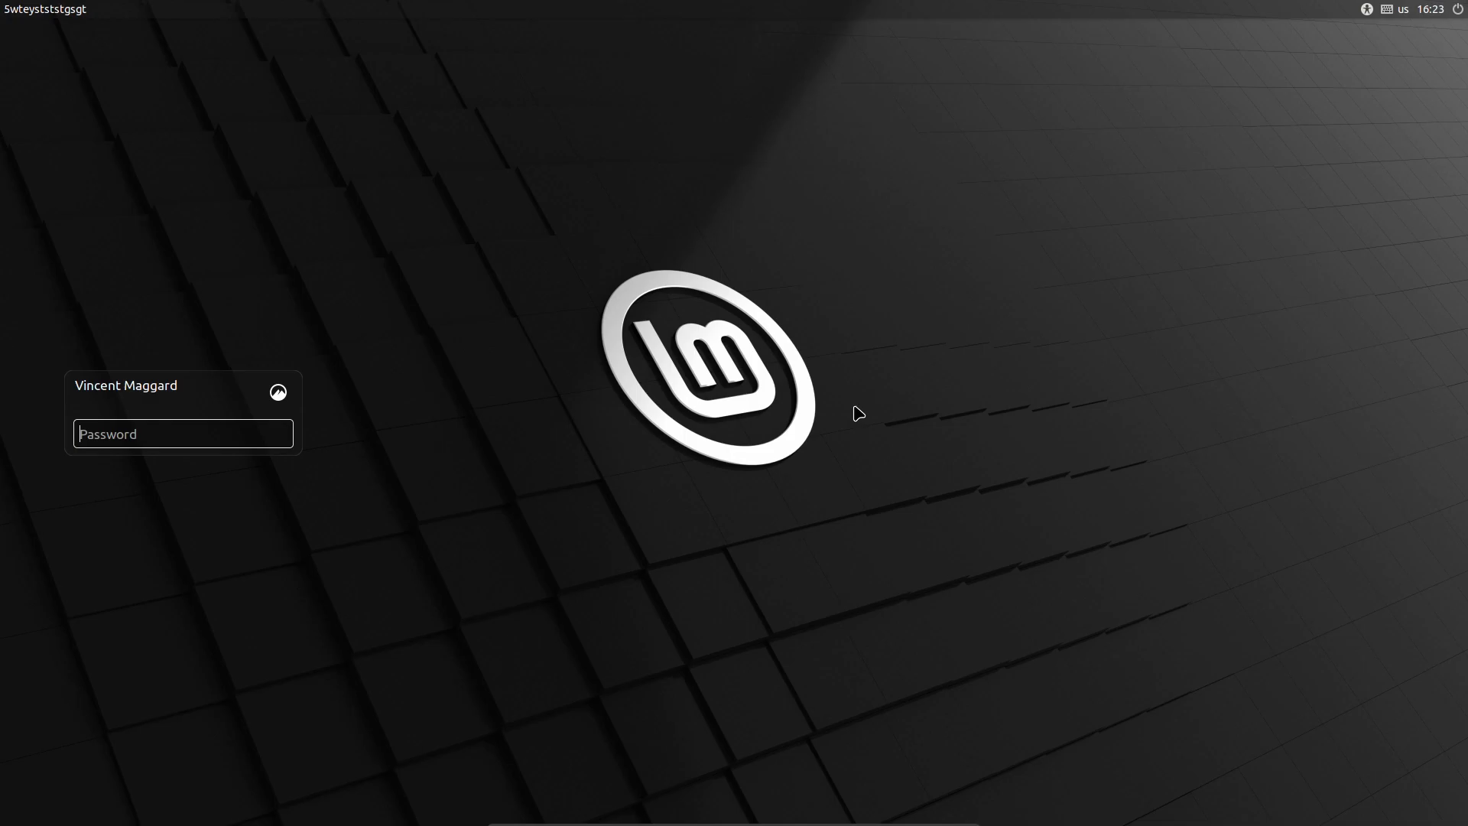
pyautogui.write('••••••')
pyautogui.press('Return')
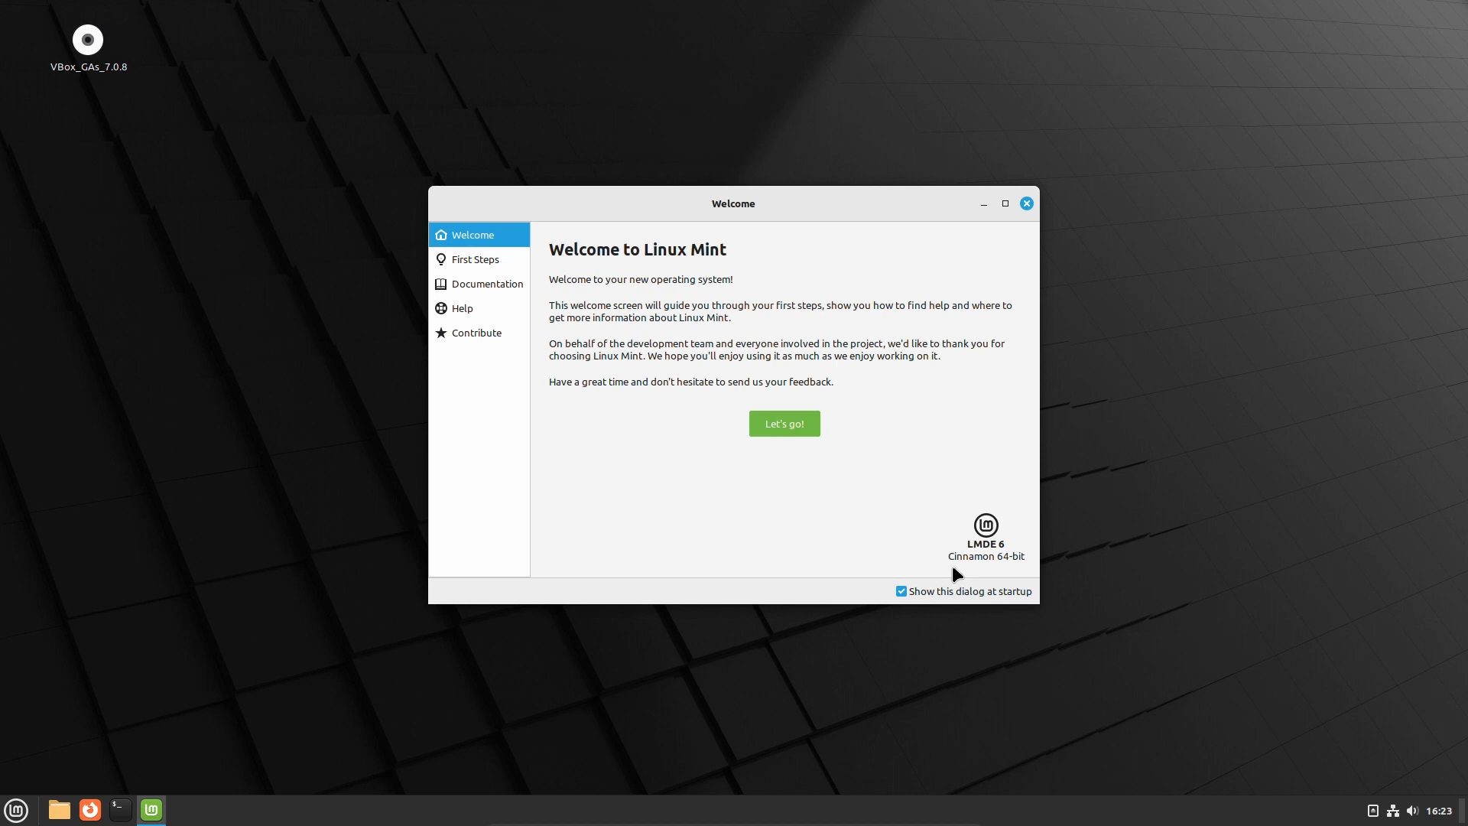
# Untick 'Show this dialog at startup', close the Welcome screen, and open the Menu
pyautogui.click(907, 591)
pyautogui.click(1026, 203)
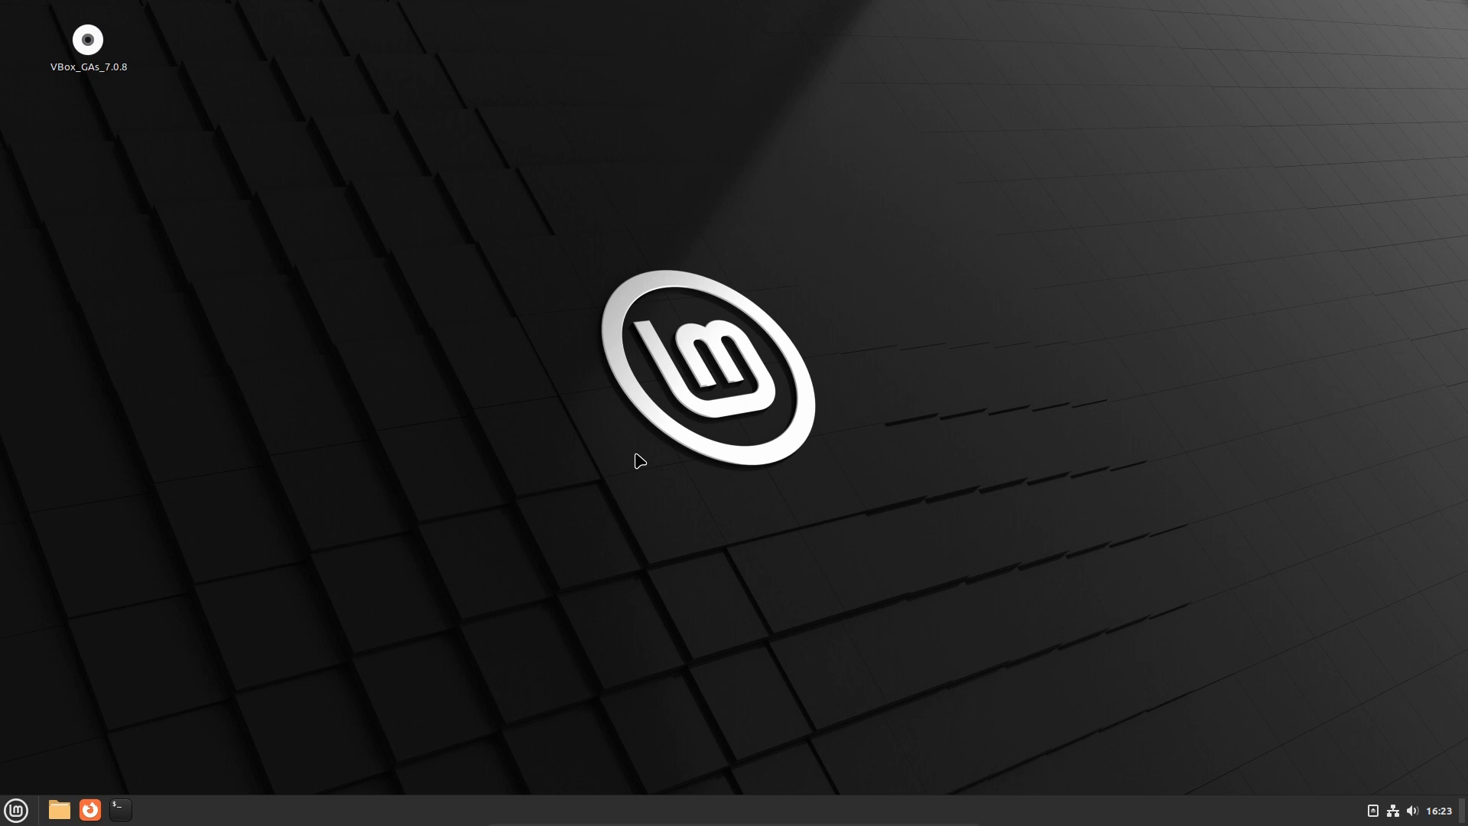
pyautogui.click(18, 809)
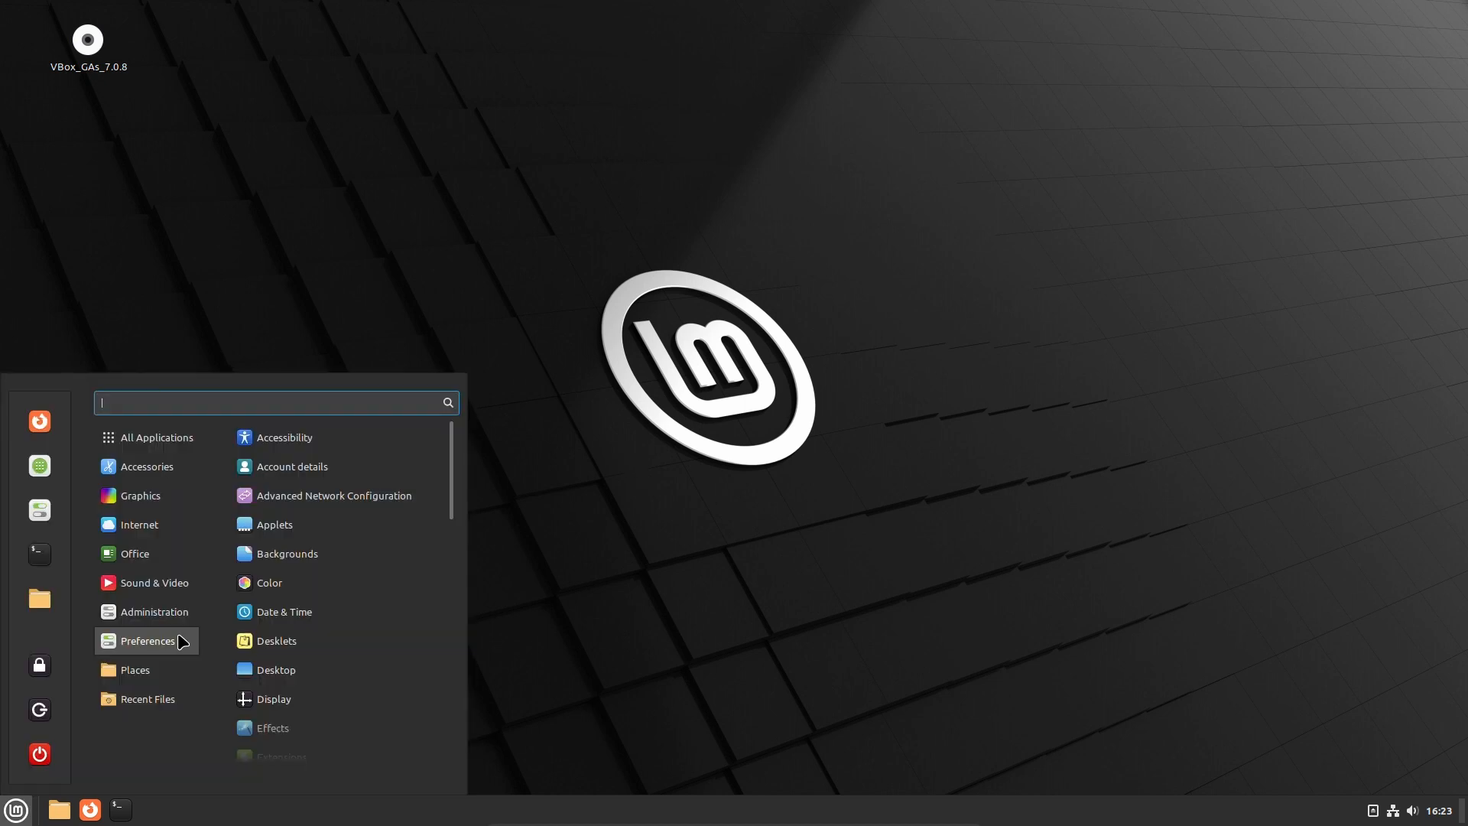
# Scroll through the Preferences list and launch System Settings
pyautogui.scroll(-5, 342, 500)
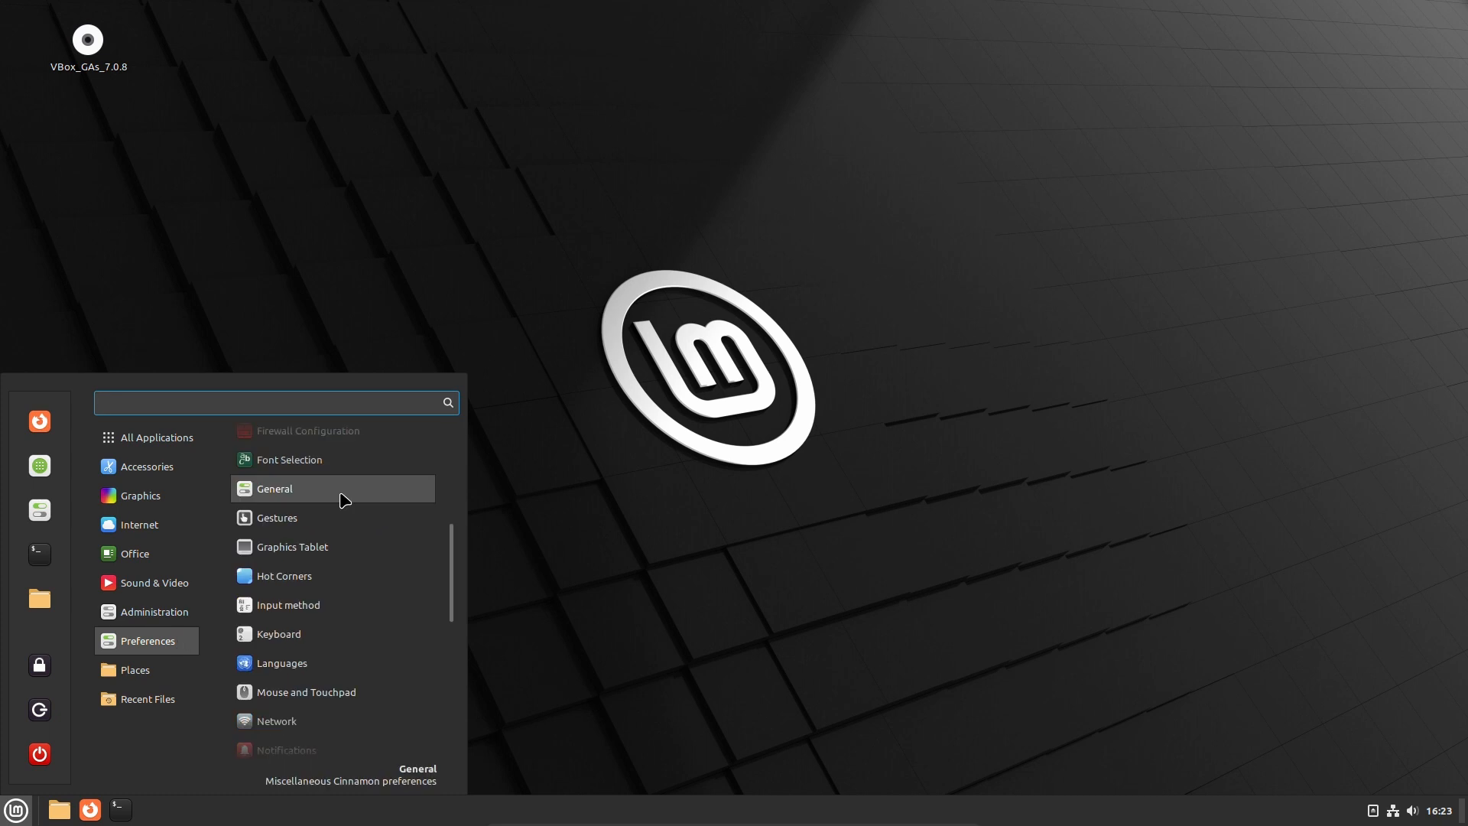
pyautogui.scroll(-3, 345, 520)
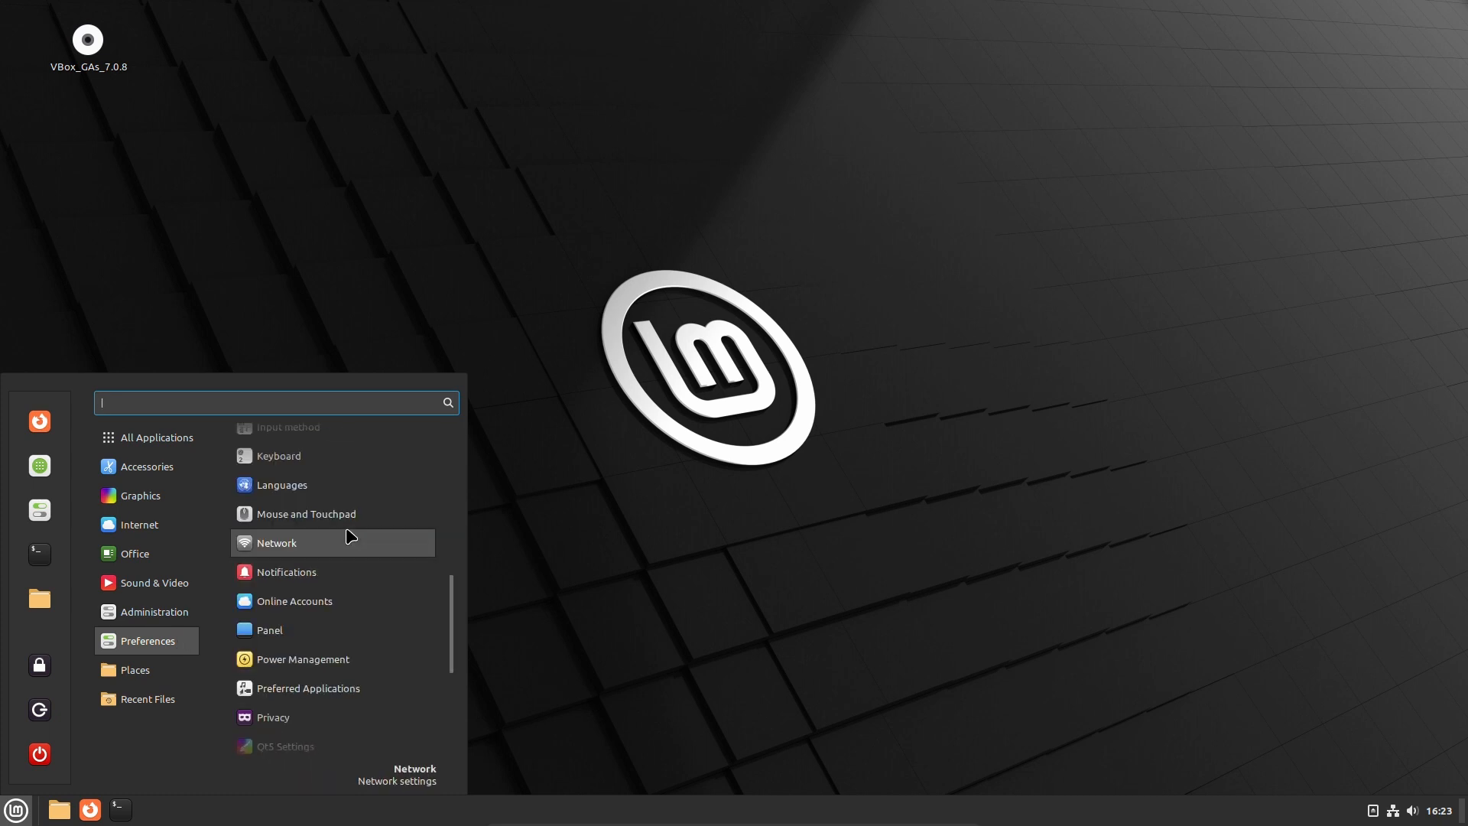
pyautogui.scroll(2, 356, 532)
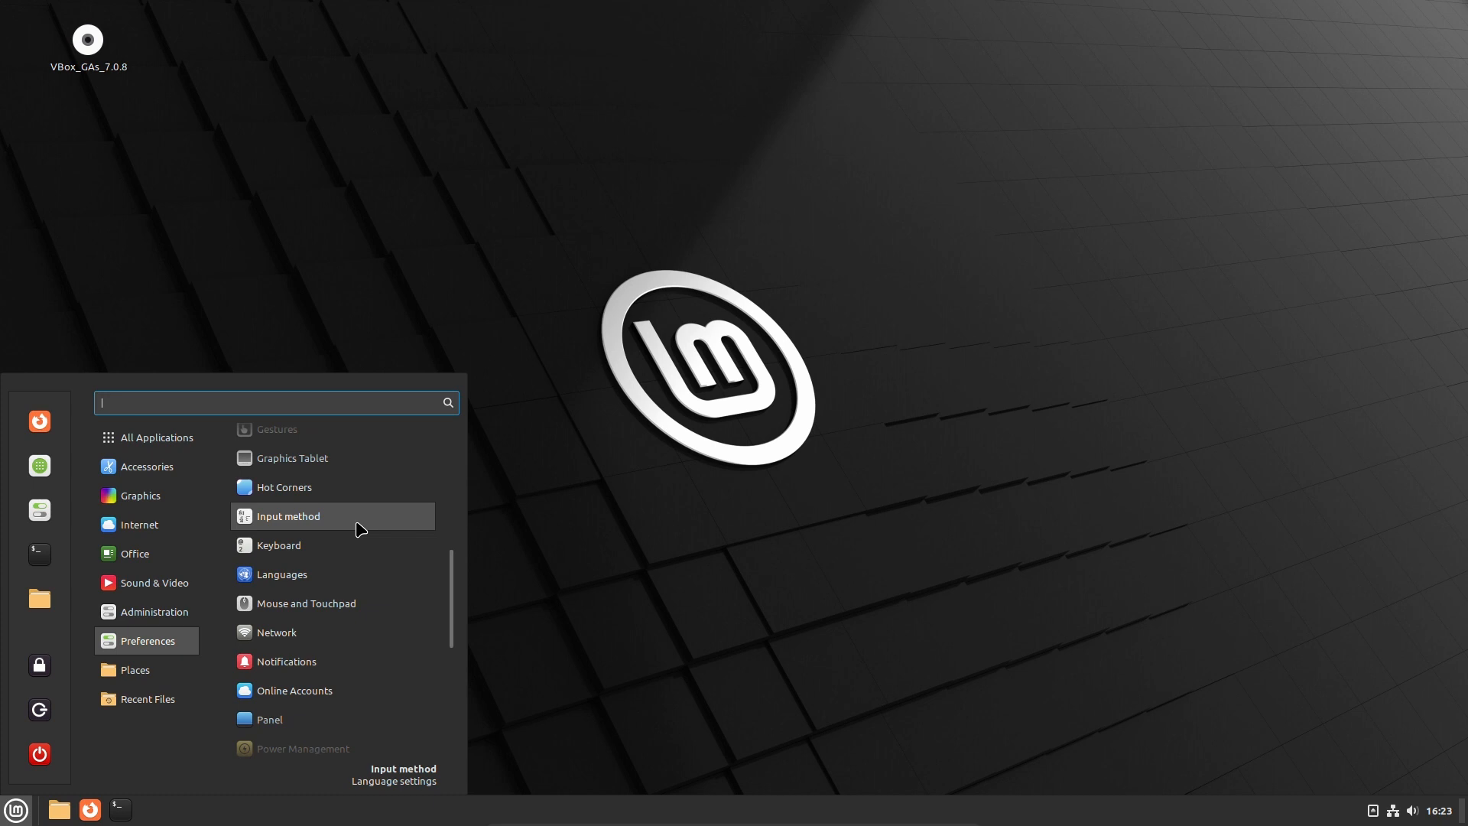
pyautogui.scroll(-5, 334, 609)
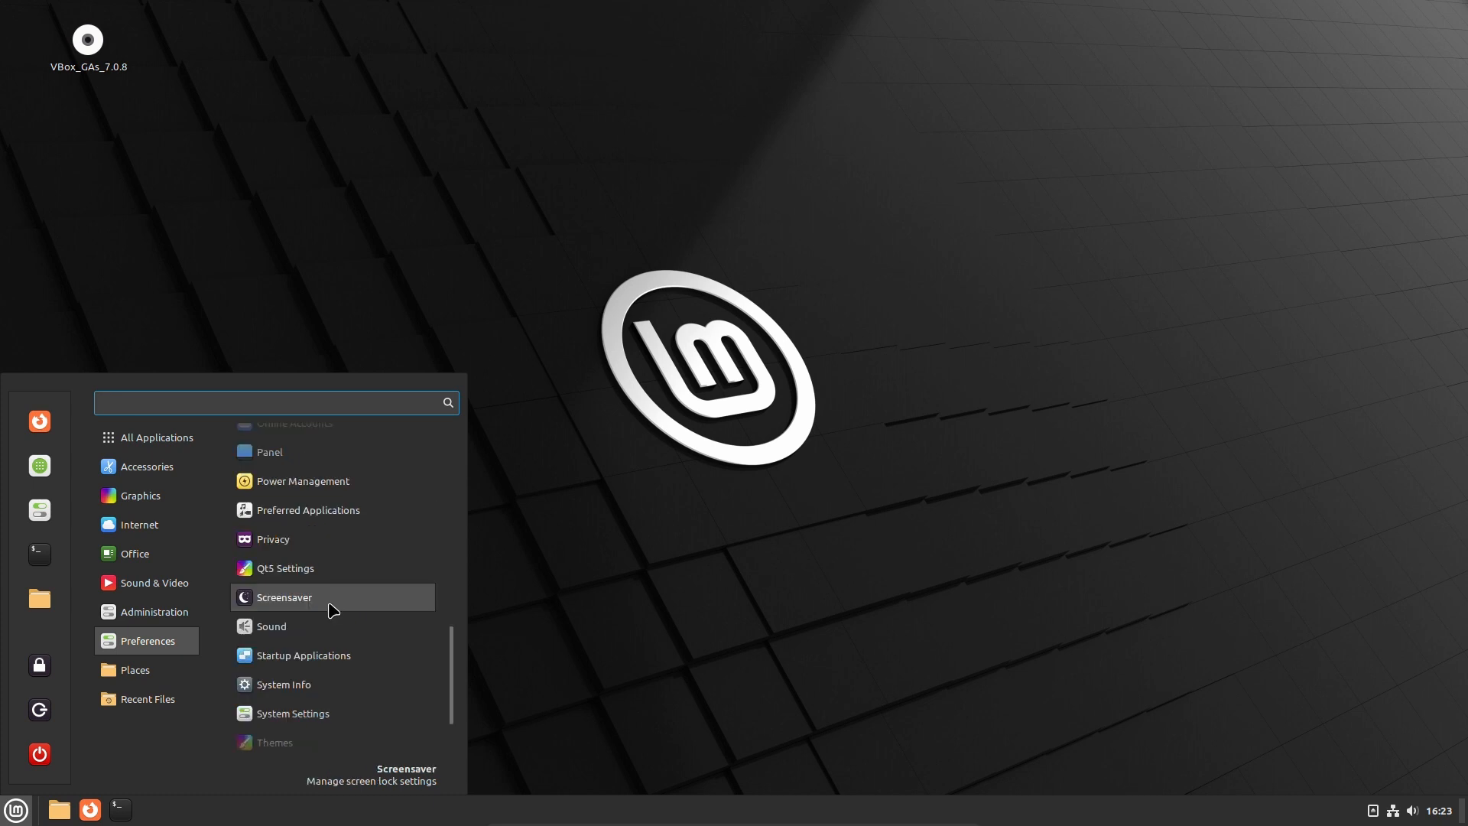
pyautogui.scroll(-2, 334, 610)
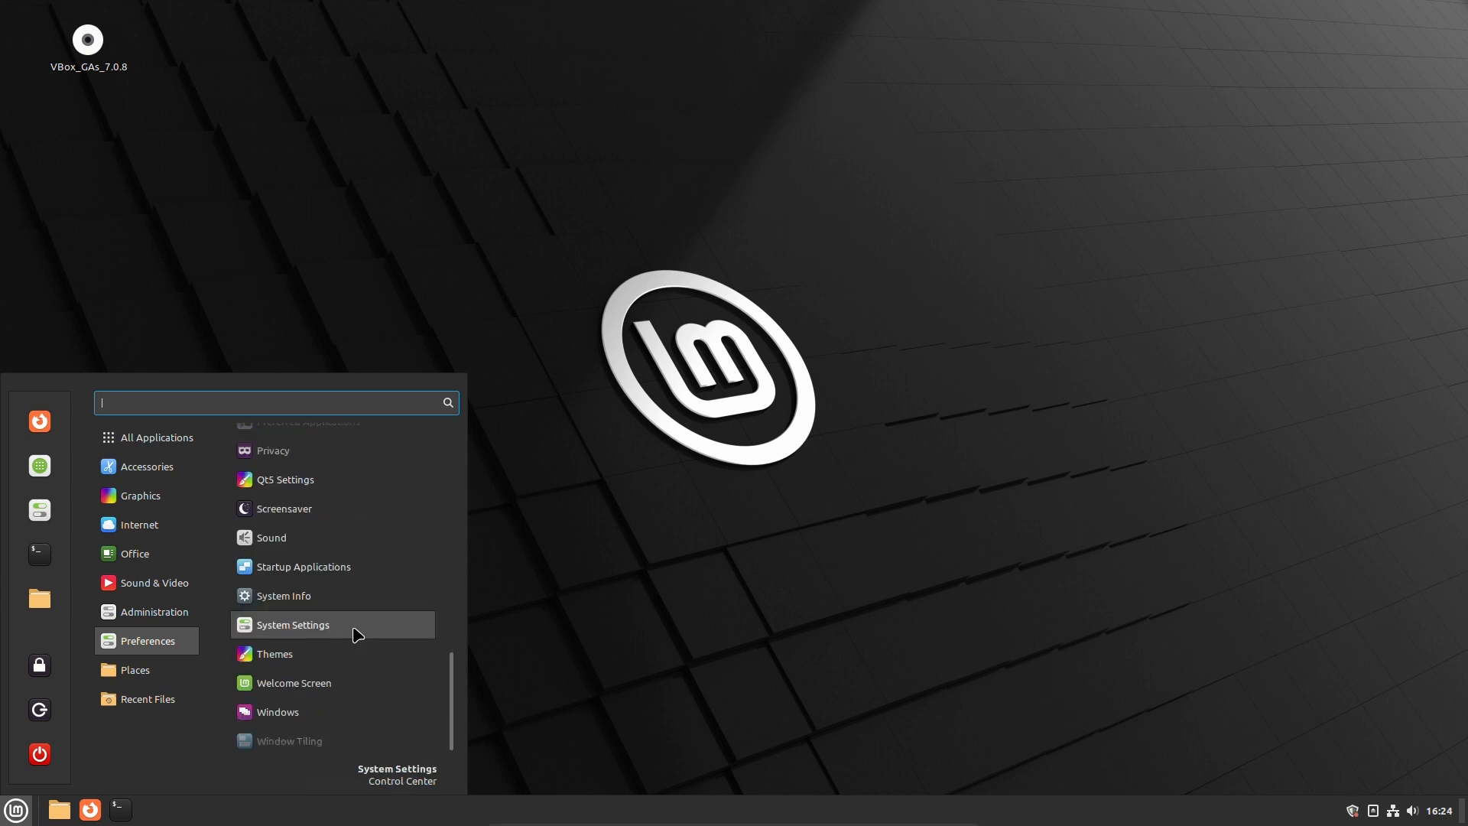
pyautogui.click(356, 634)
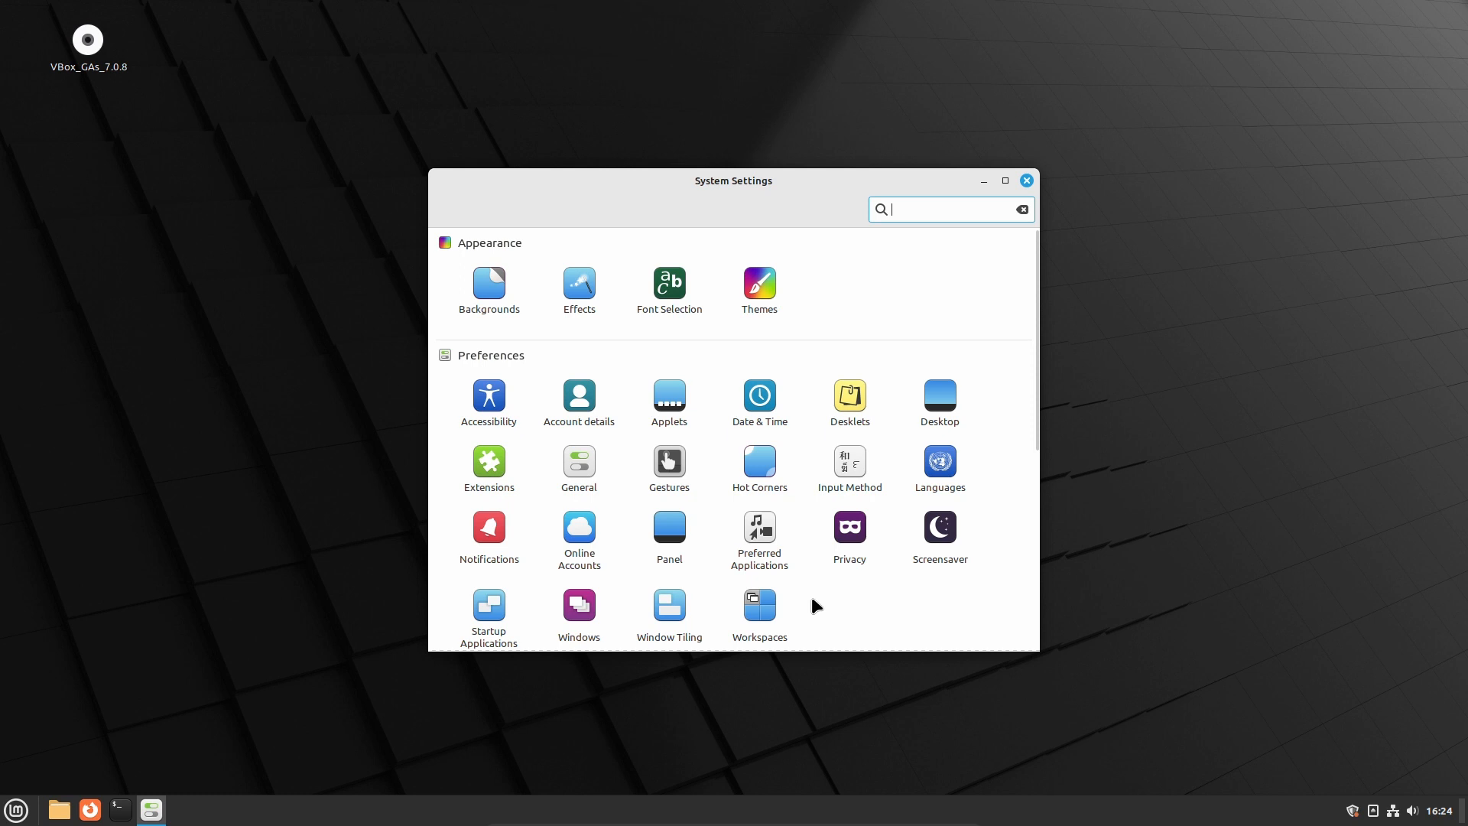
# Set the Themes mouse pointer to DMZ-Black, close System Settings, and browse Internet apps
pyautogui.click(813, 598)
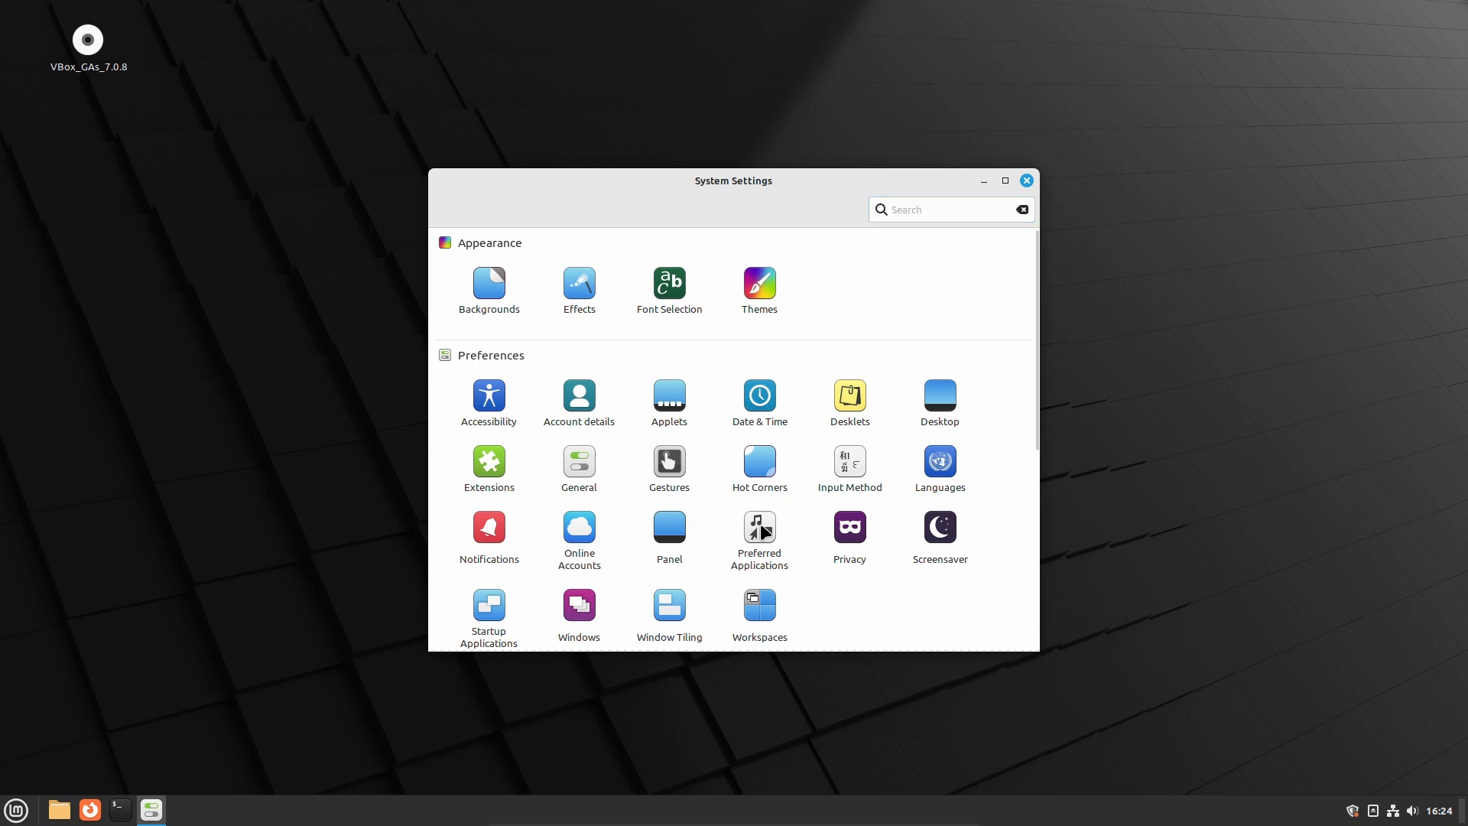
pyautogui.click(758, 294)
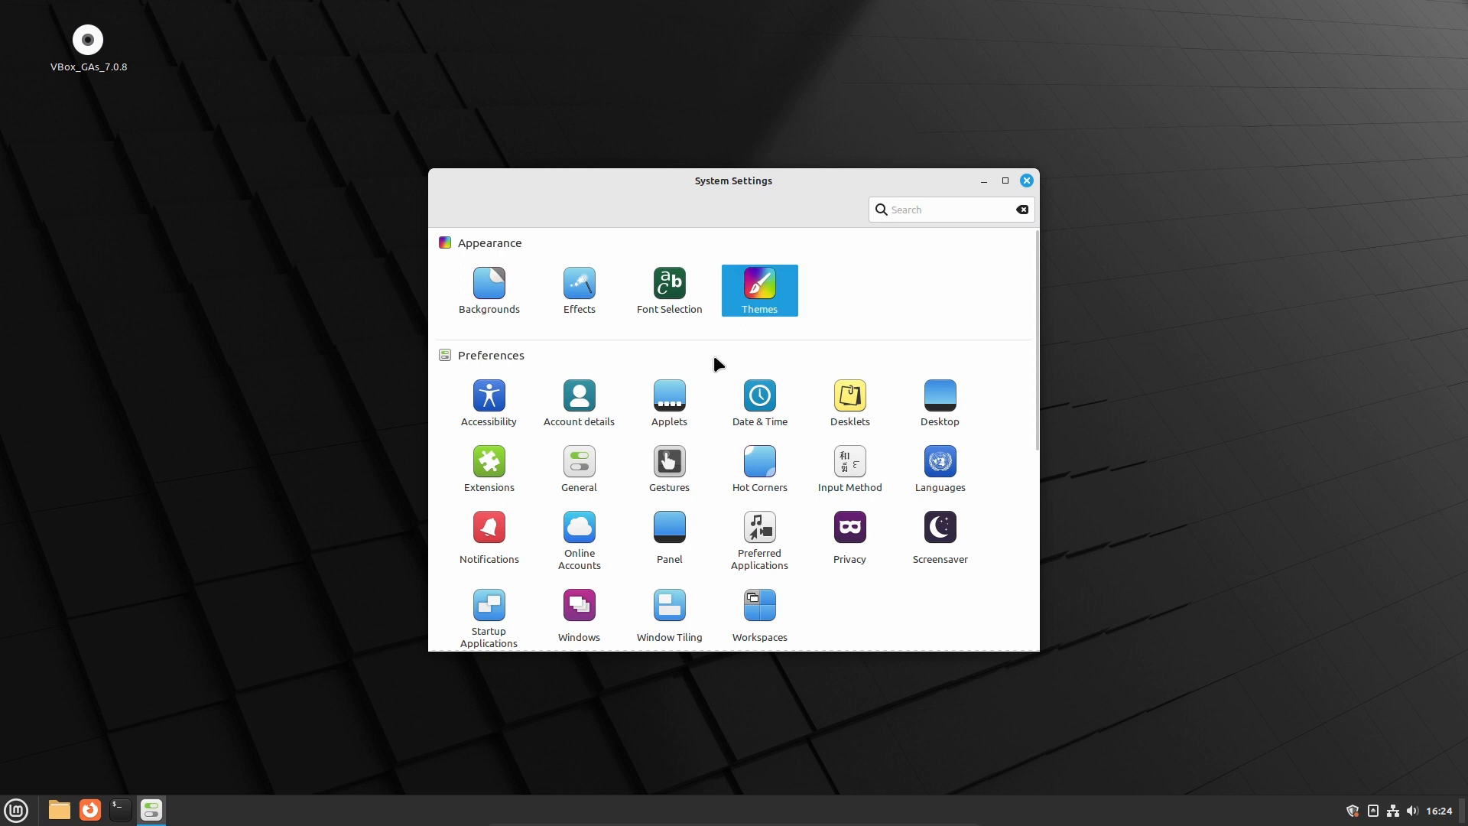
pyautogui.click(755, 309)
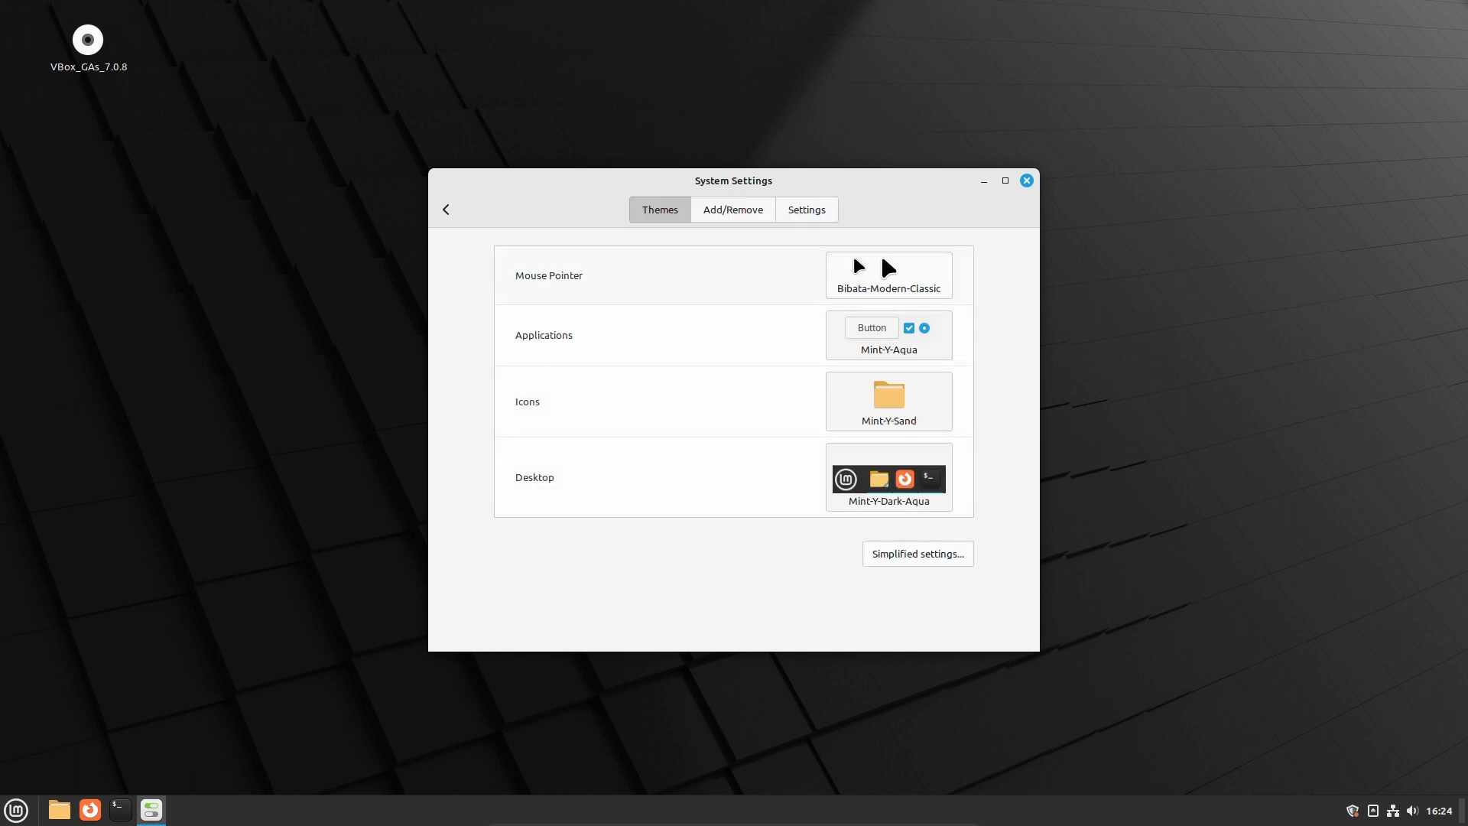
pyautogui.click(859, 266)
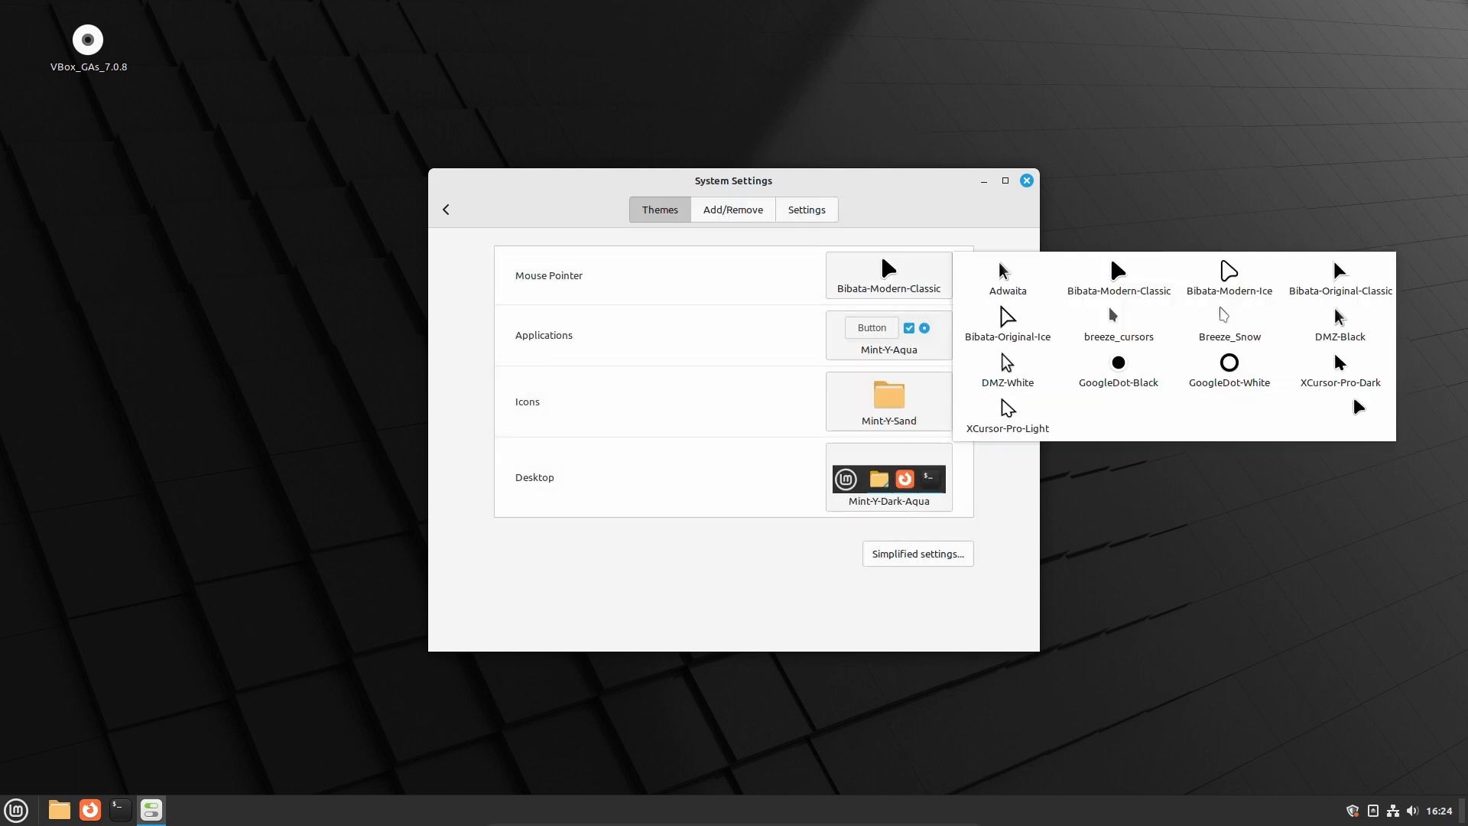
pyautogui.click(1340, 321)
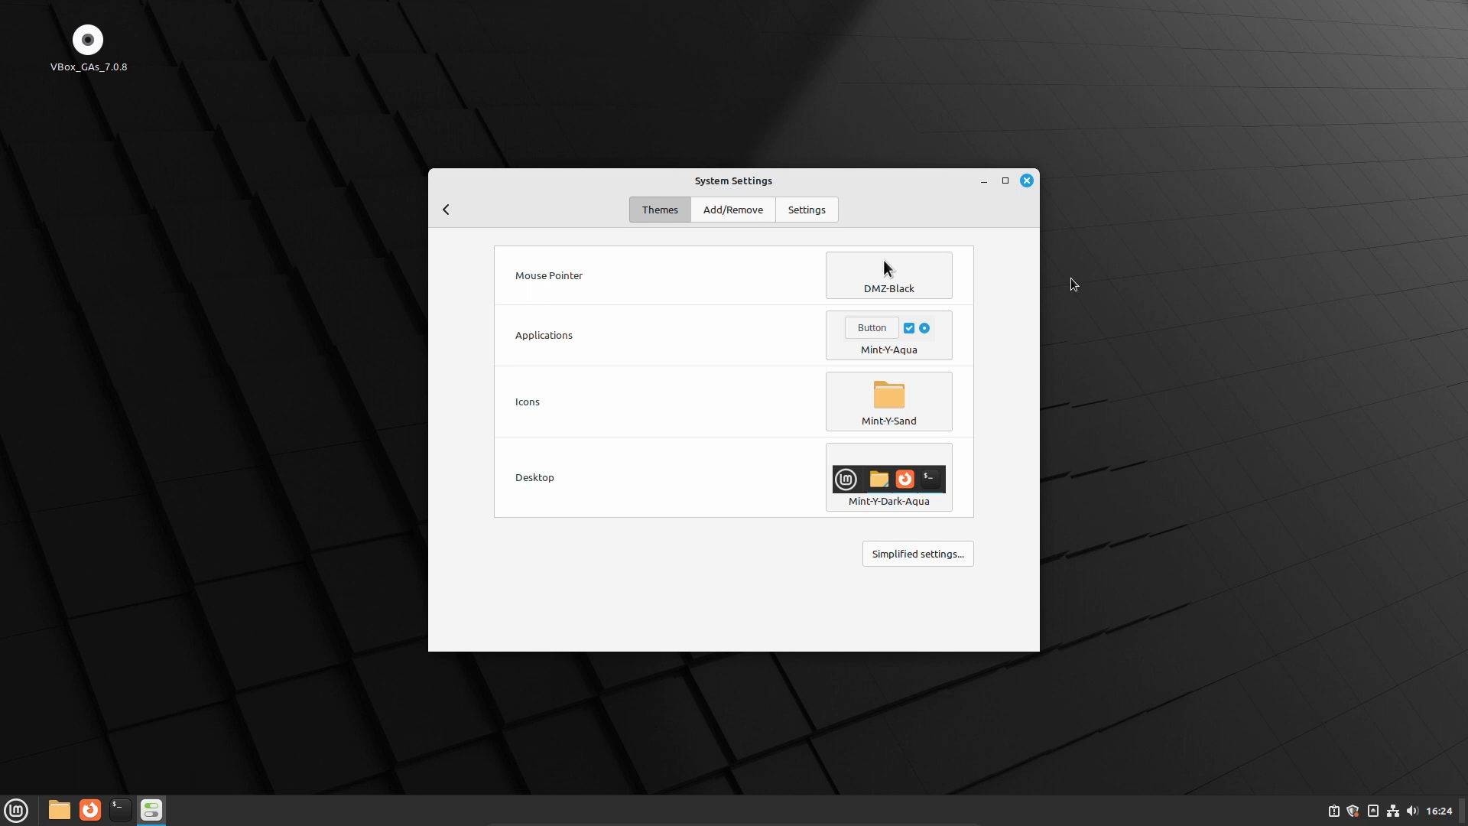
pyautogui.click(1025, 185)
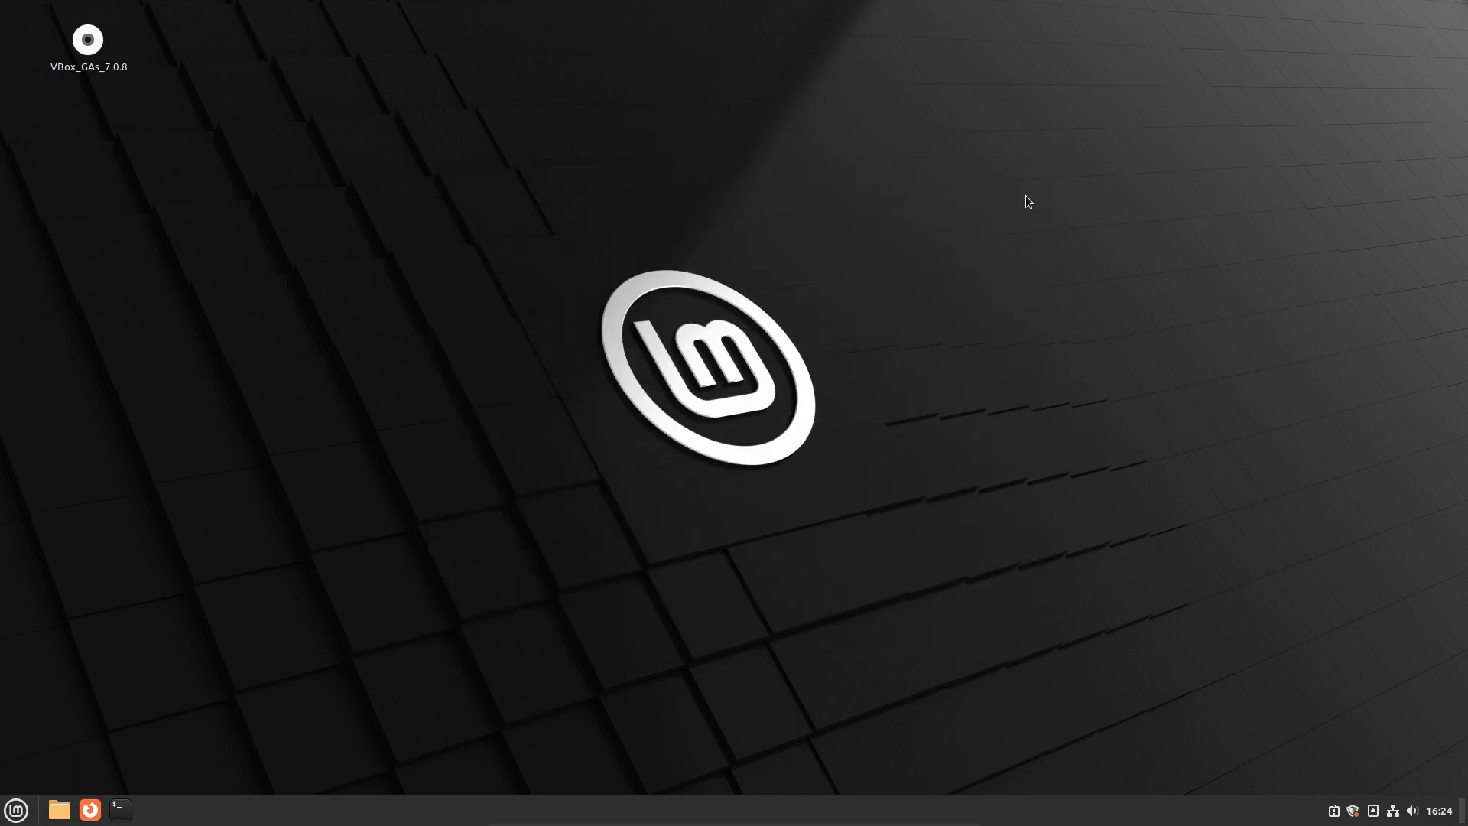
pyautogui.click(16, 810)
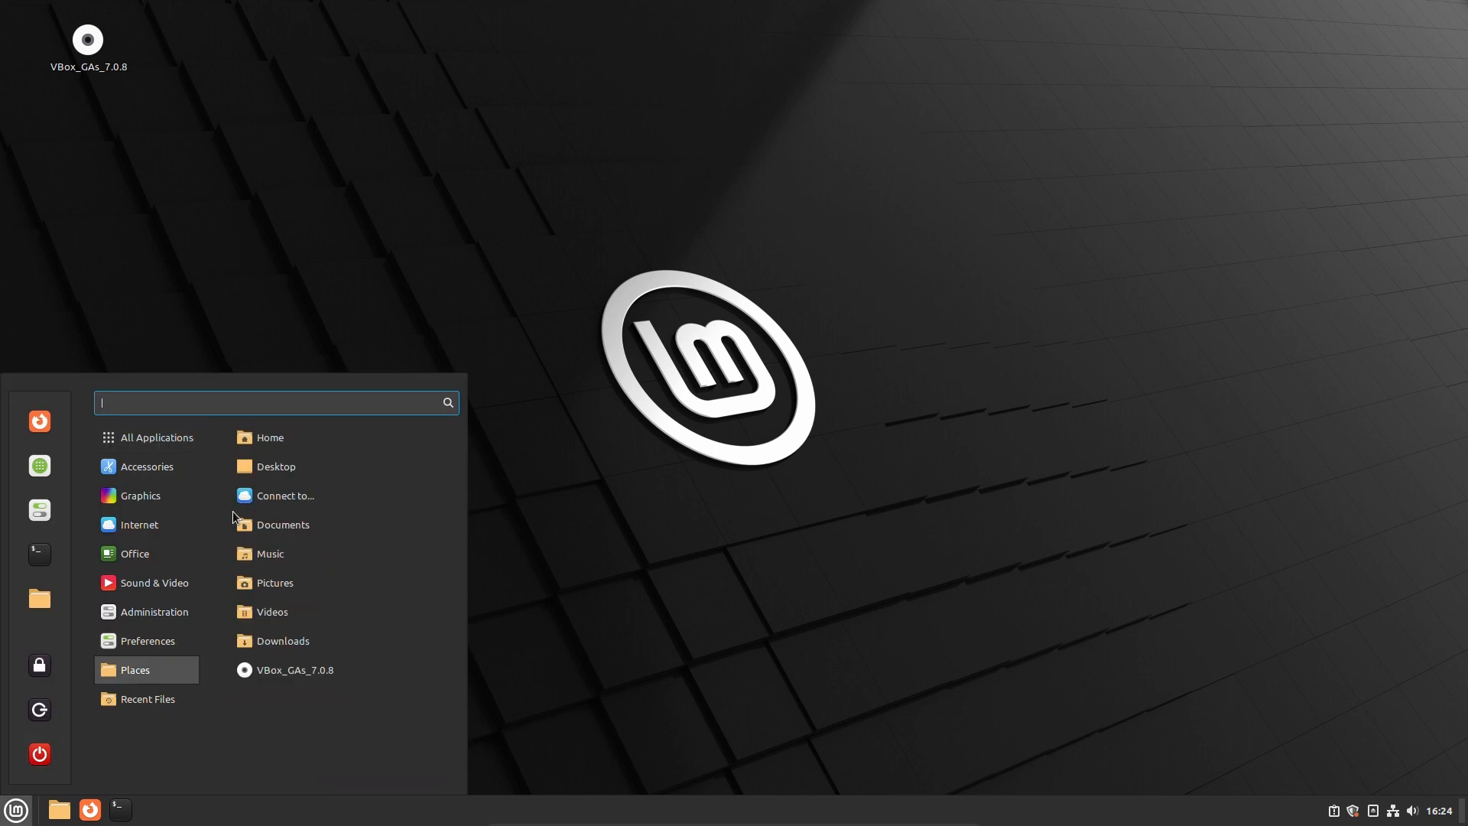
pyautogui.moveTo(233, 510)
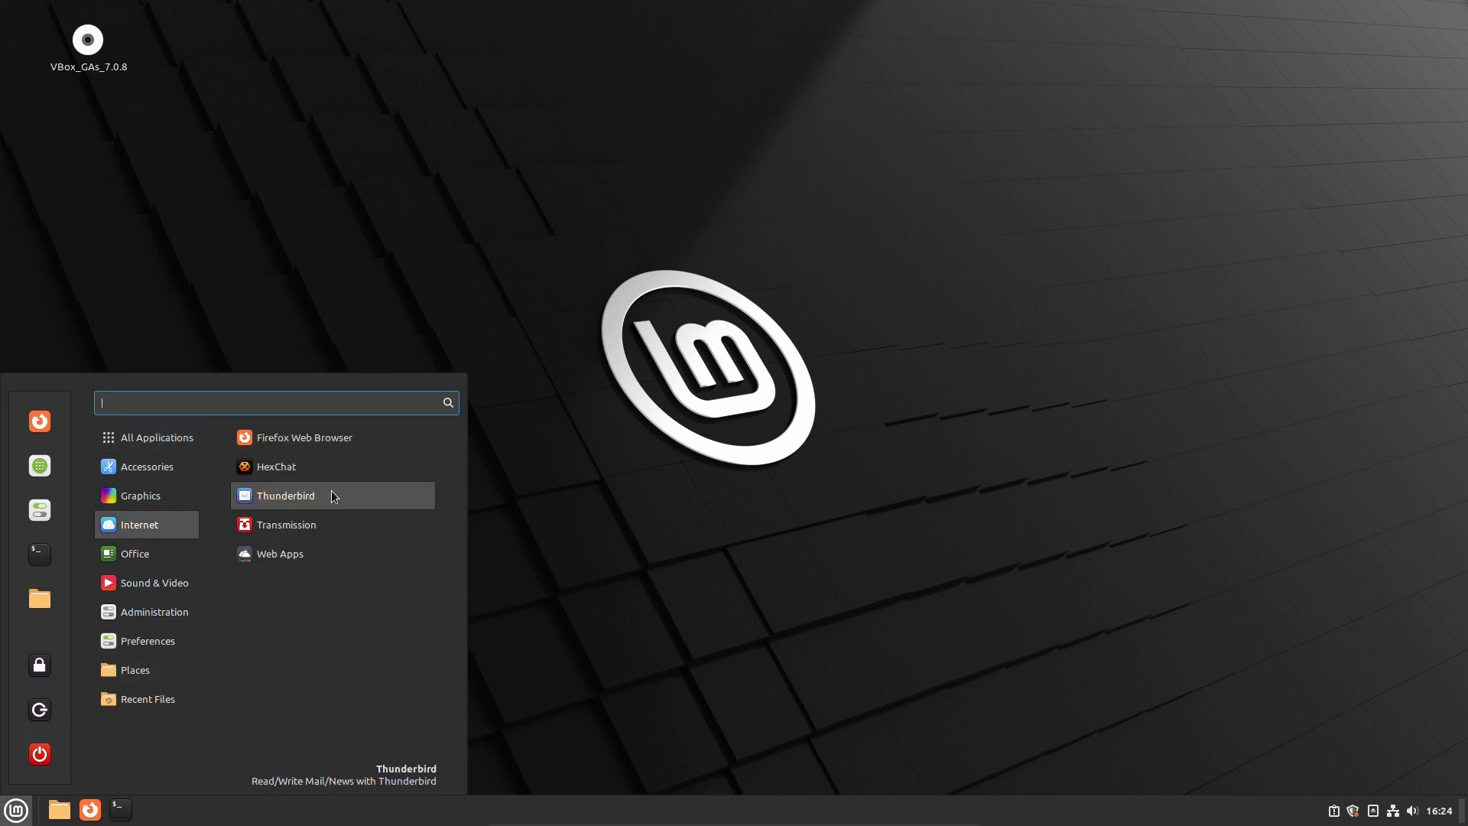
# Launch Firefox and confirm version 117.0.1 (64-bit) in the About window
pyautogui.click(332, 494)
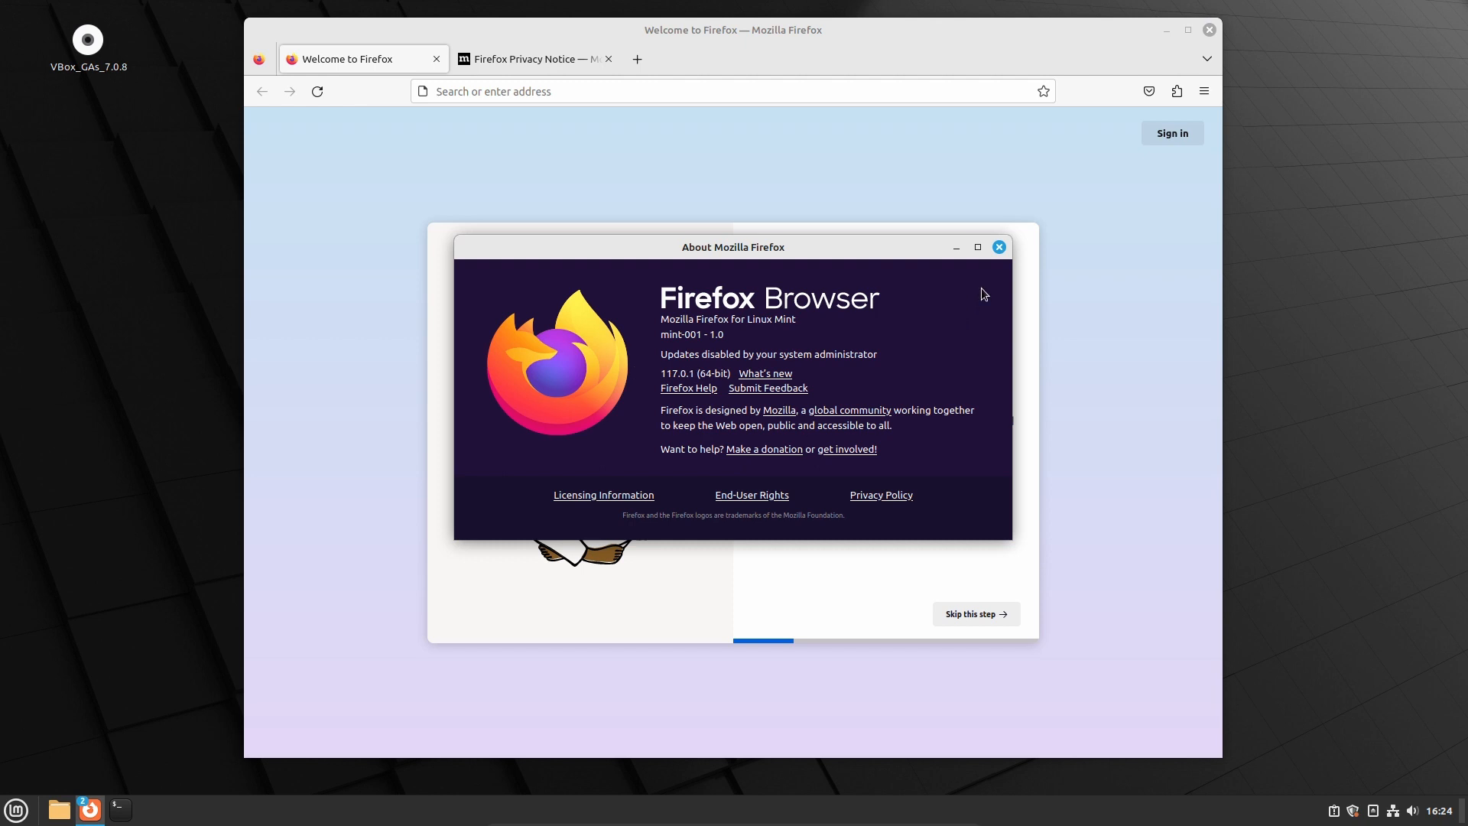
pyautogui.press('Escape')
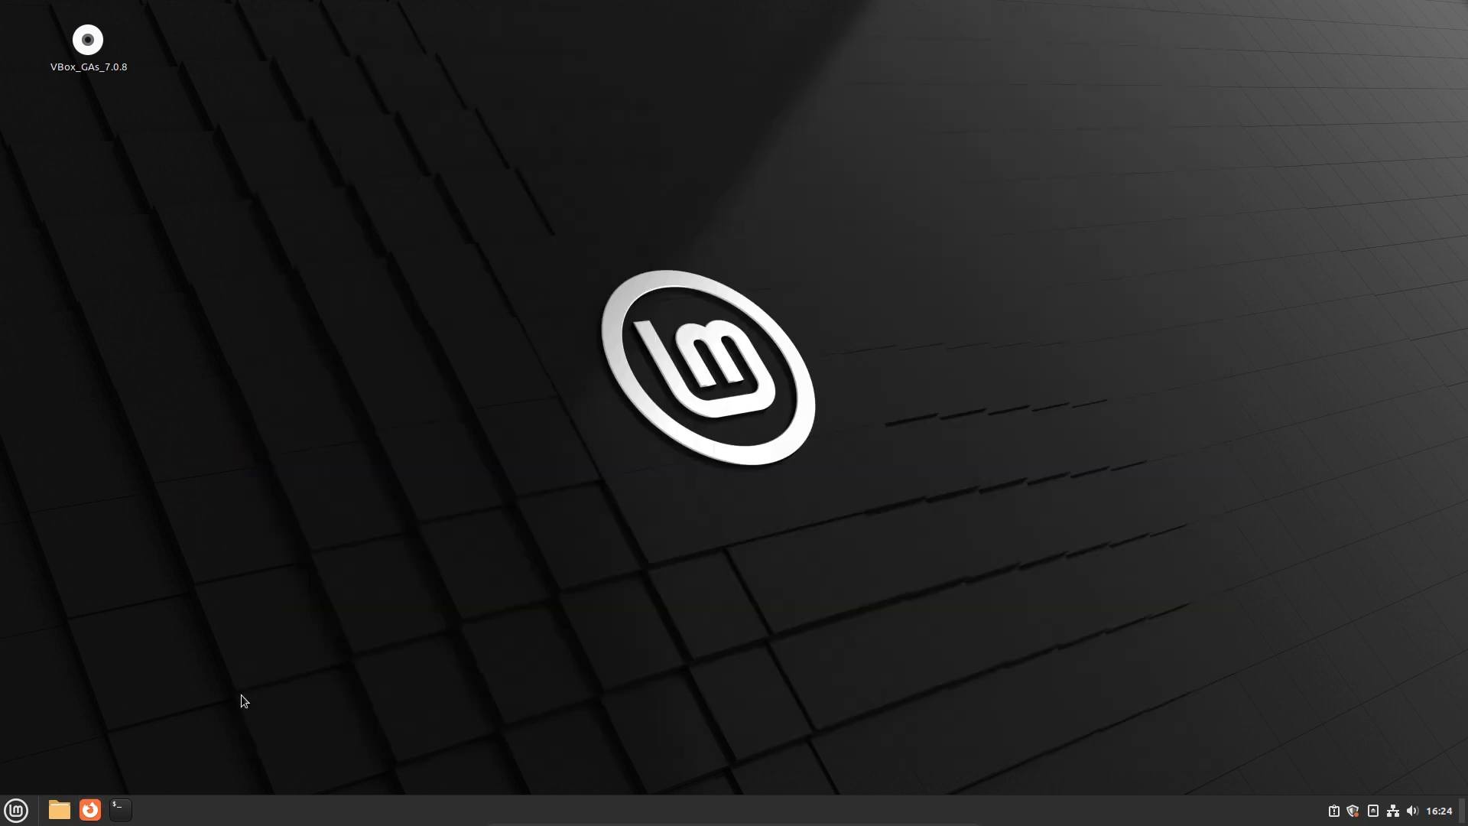
# Start installing the mint-meta-codecs multimedia codecs package from the Sound & Video menu
pyautogui.press('super')
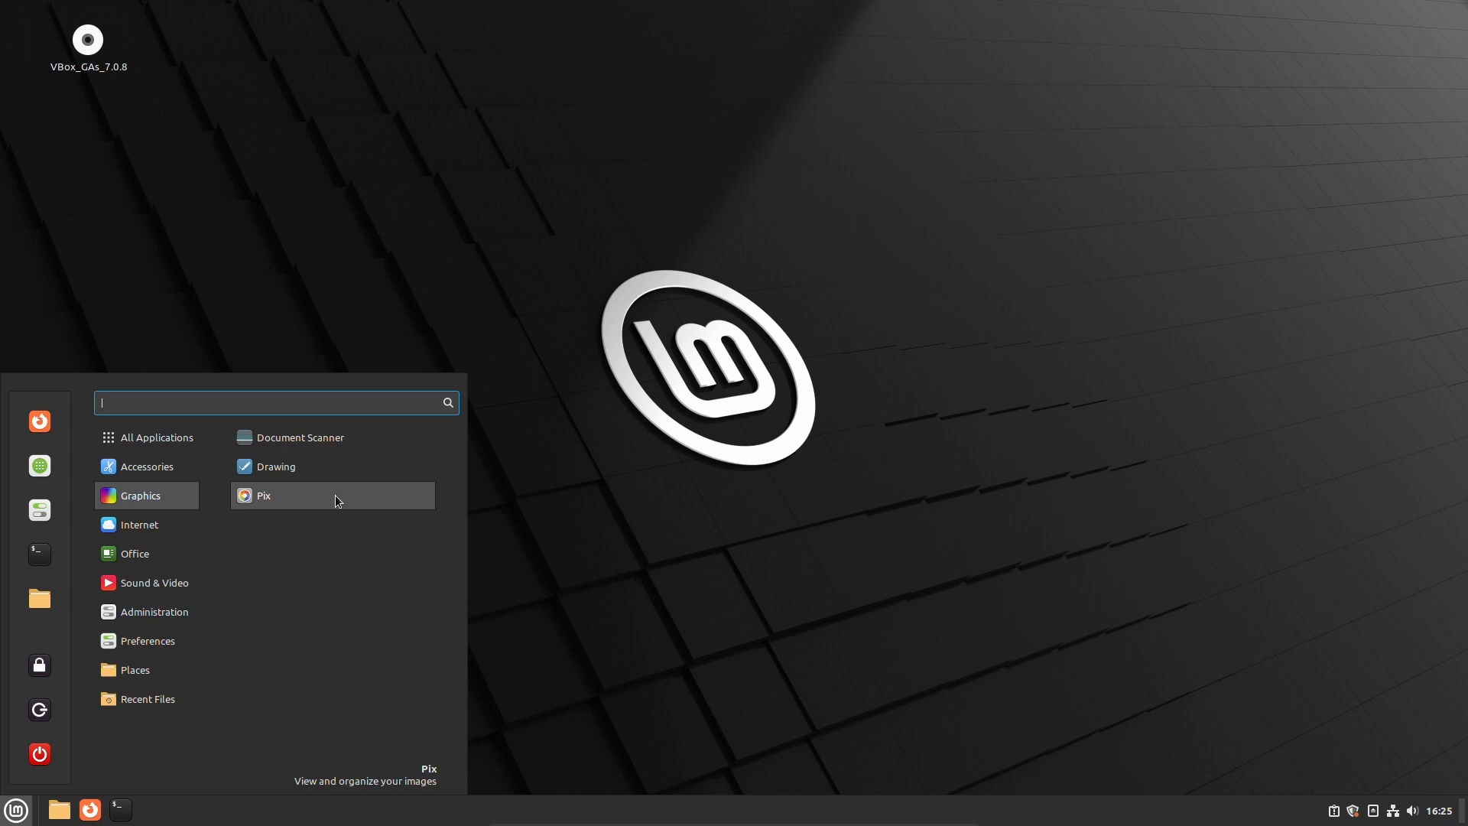
pyautogui.moveTo(164, 468)
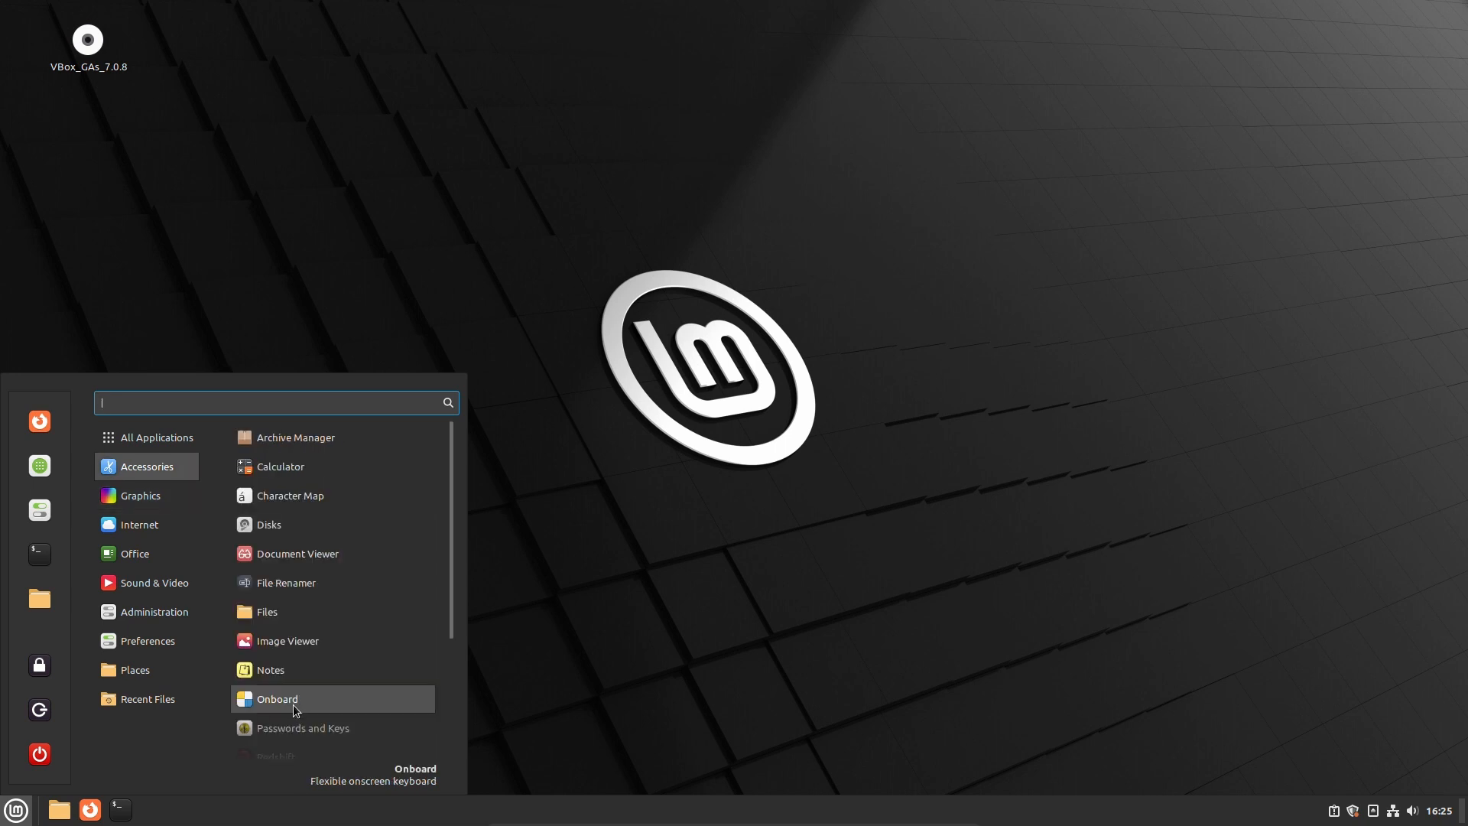
pyautogui.scroll(-3, 306, 681)
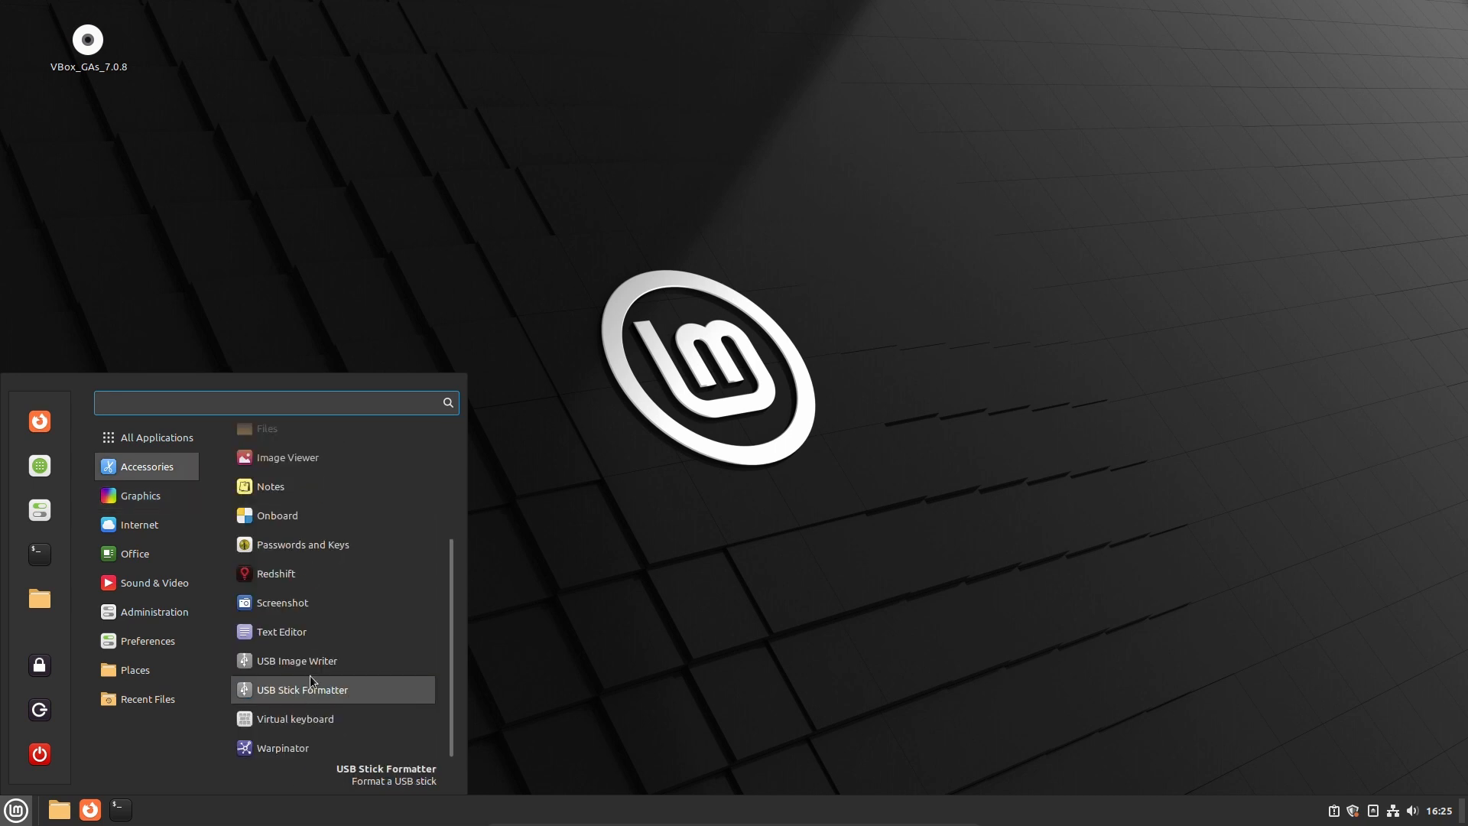
pyautogui.click(281, 632)
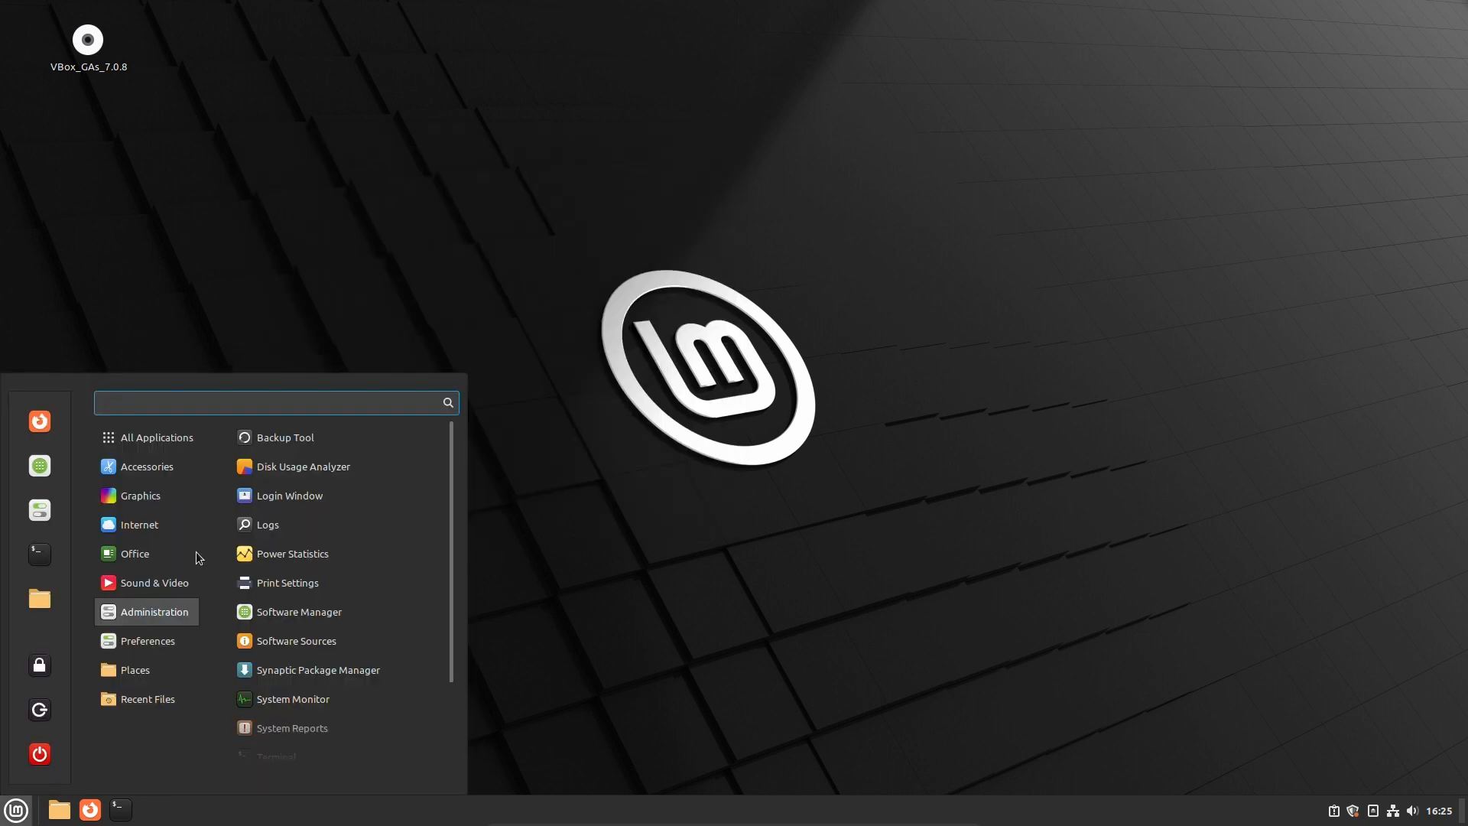
pyautogui.click(153, 582)
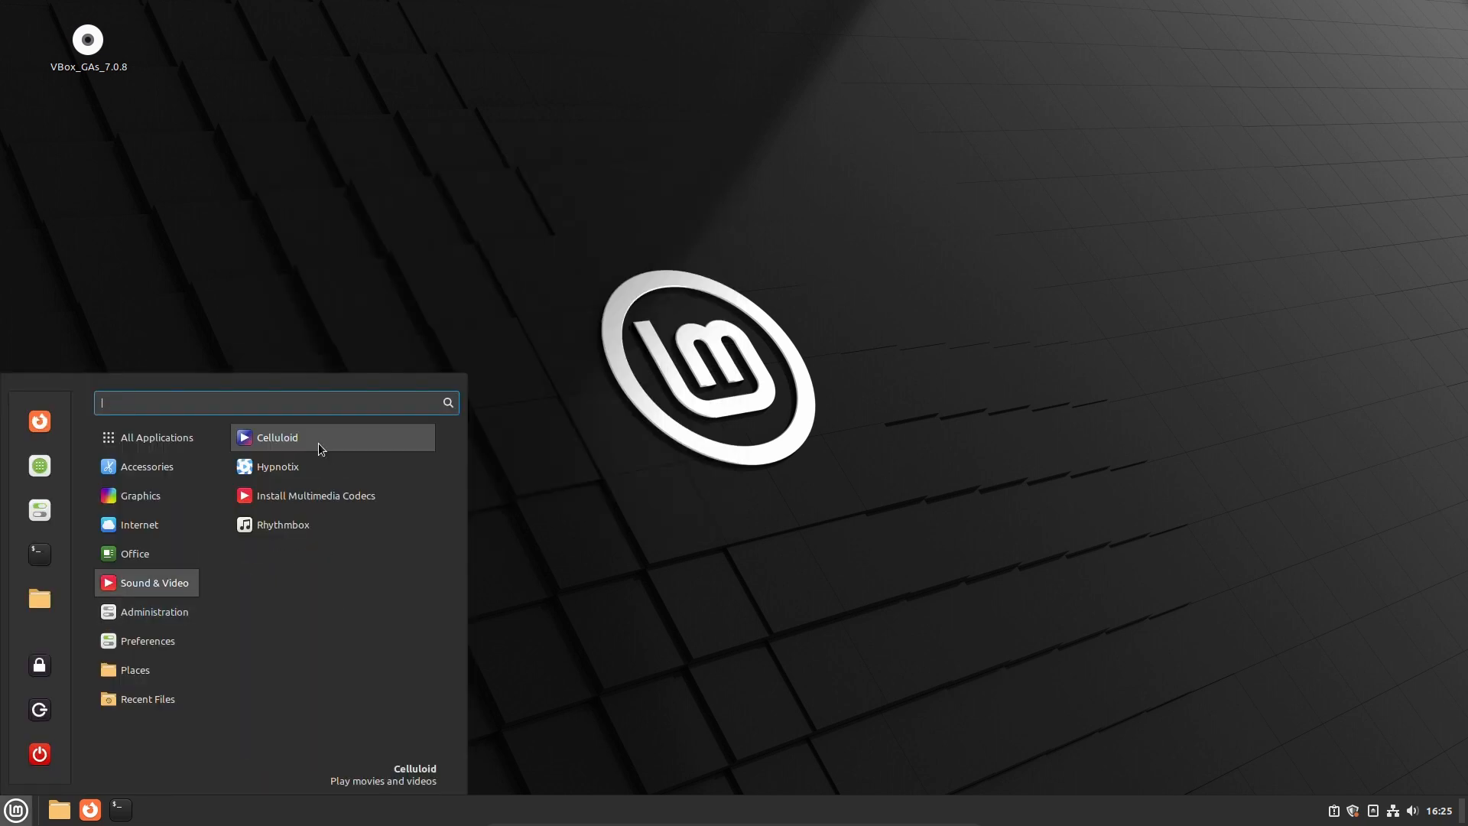
pyautogui.click(283, 494)
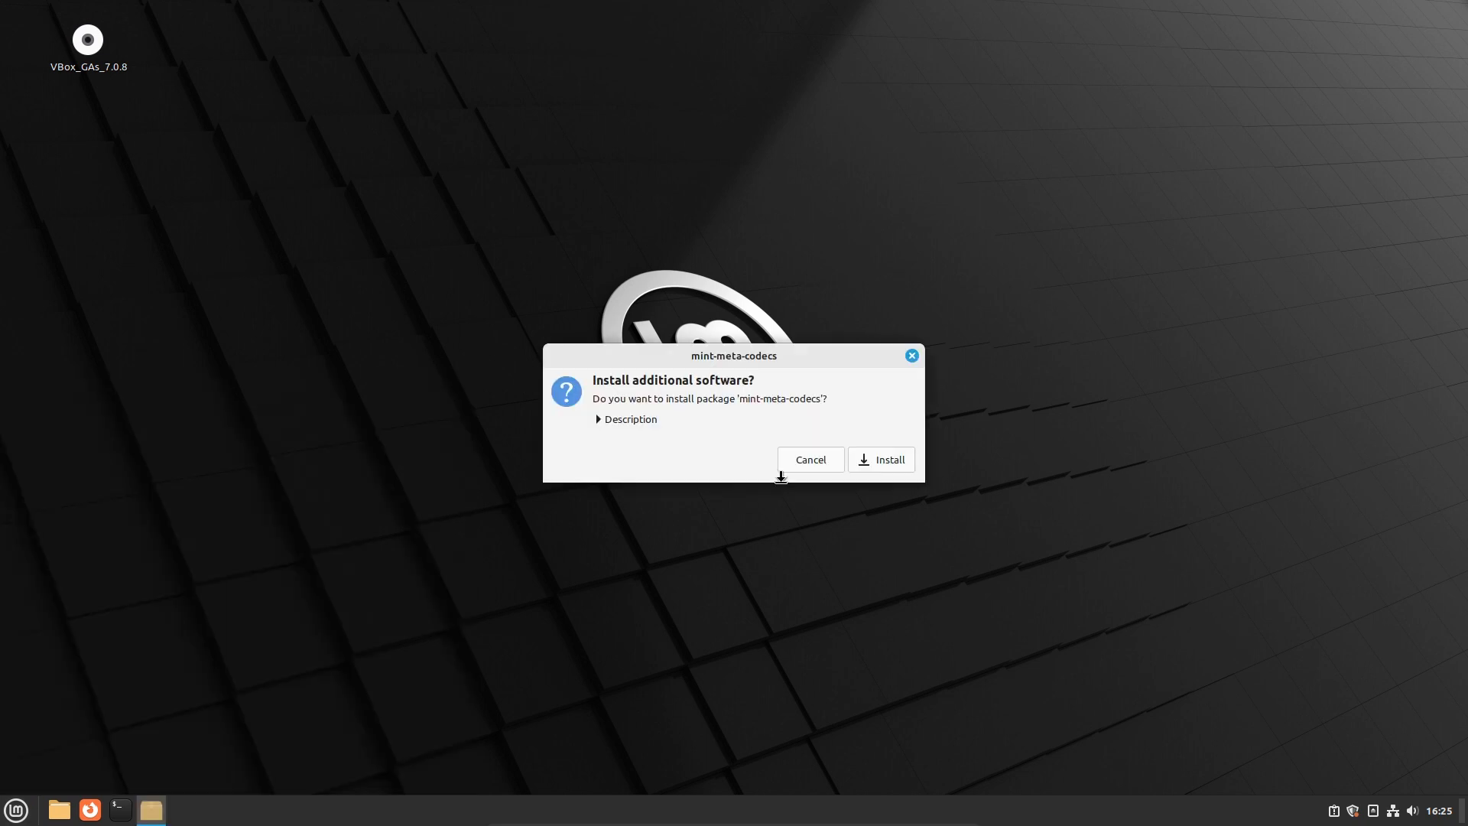
pyautogui.press('Return')
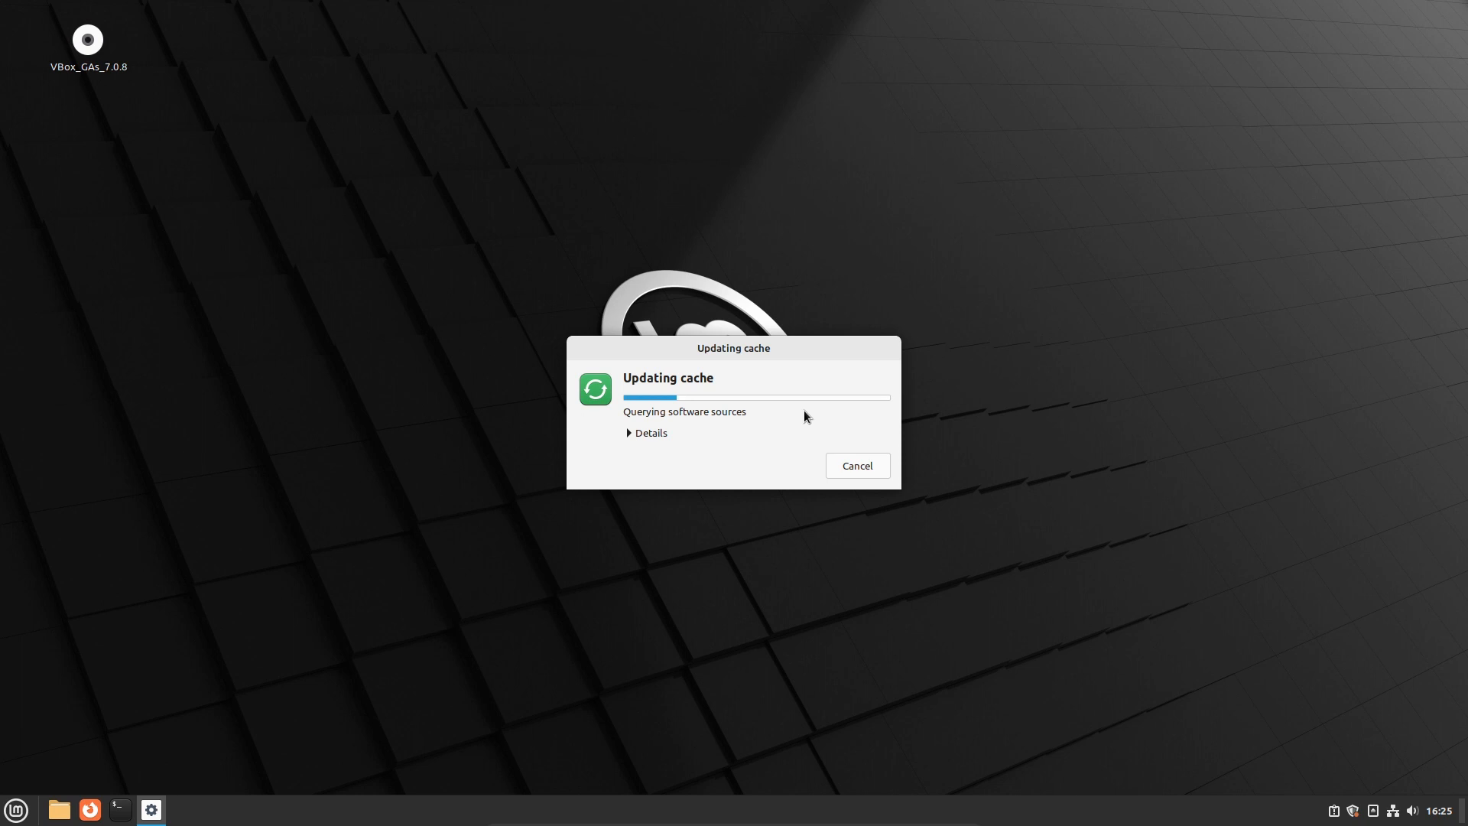
# Show install details, authorize the codec install with the account password, and open a terminal
pyautogui.click(629, 433)
pyautogui.moveTo(684, 352); pyautogui.dragTo(597, 251)
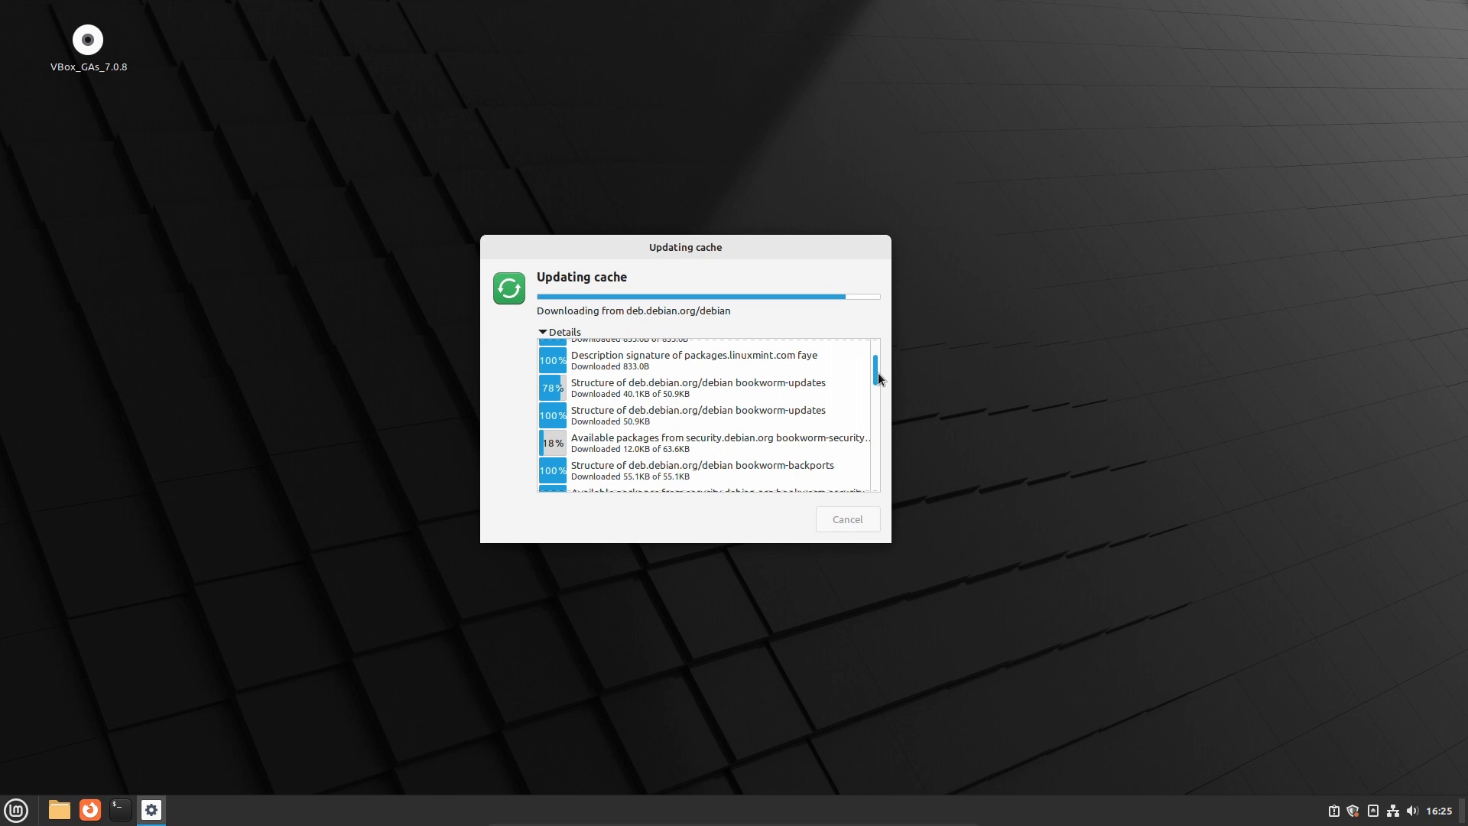
pyautogui.press('super')
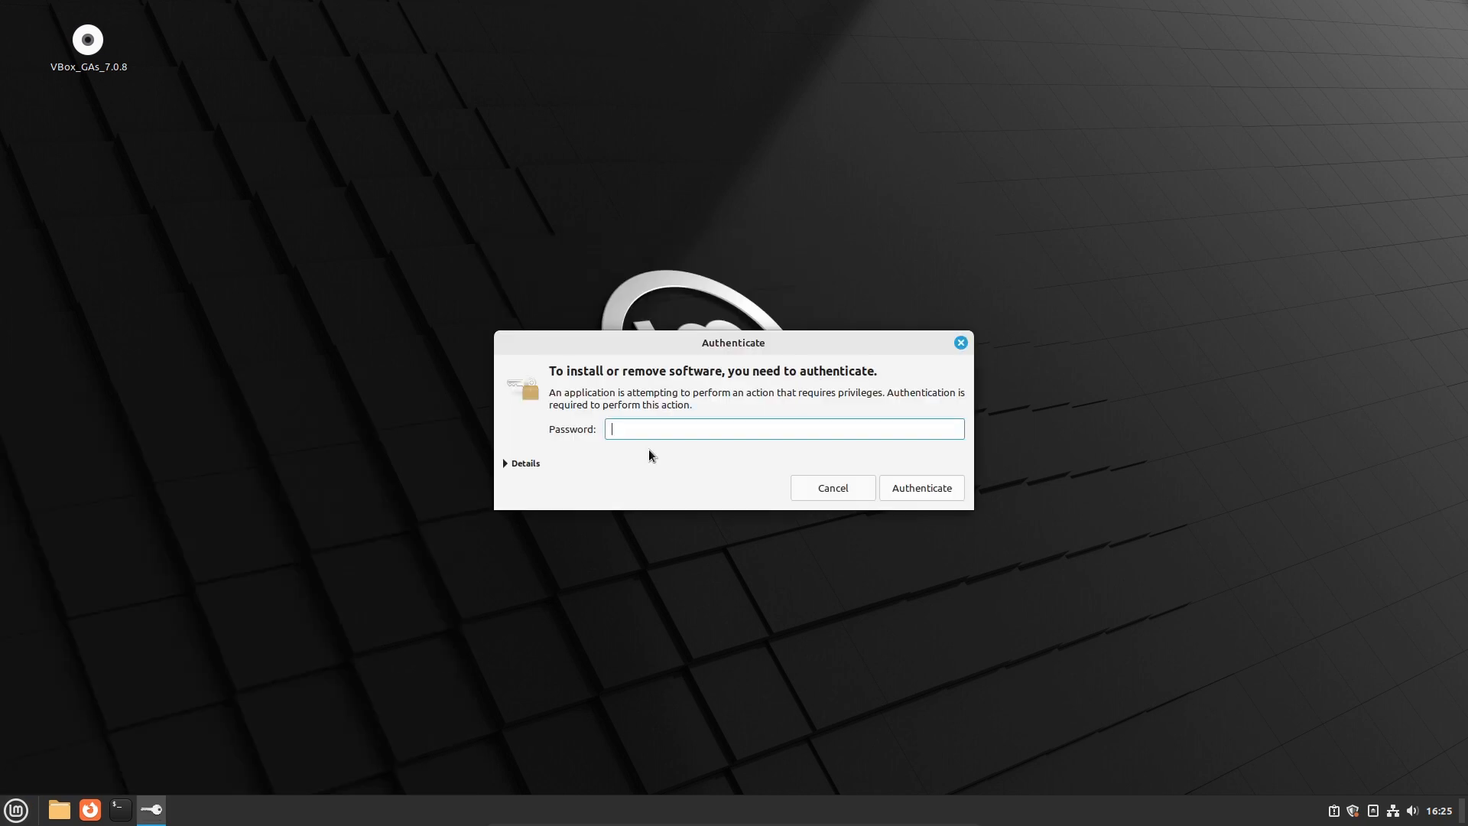
pyautogui.write('••••')
pyautogui.press('Return')
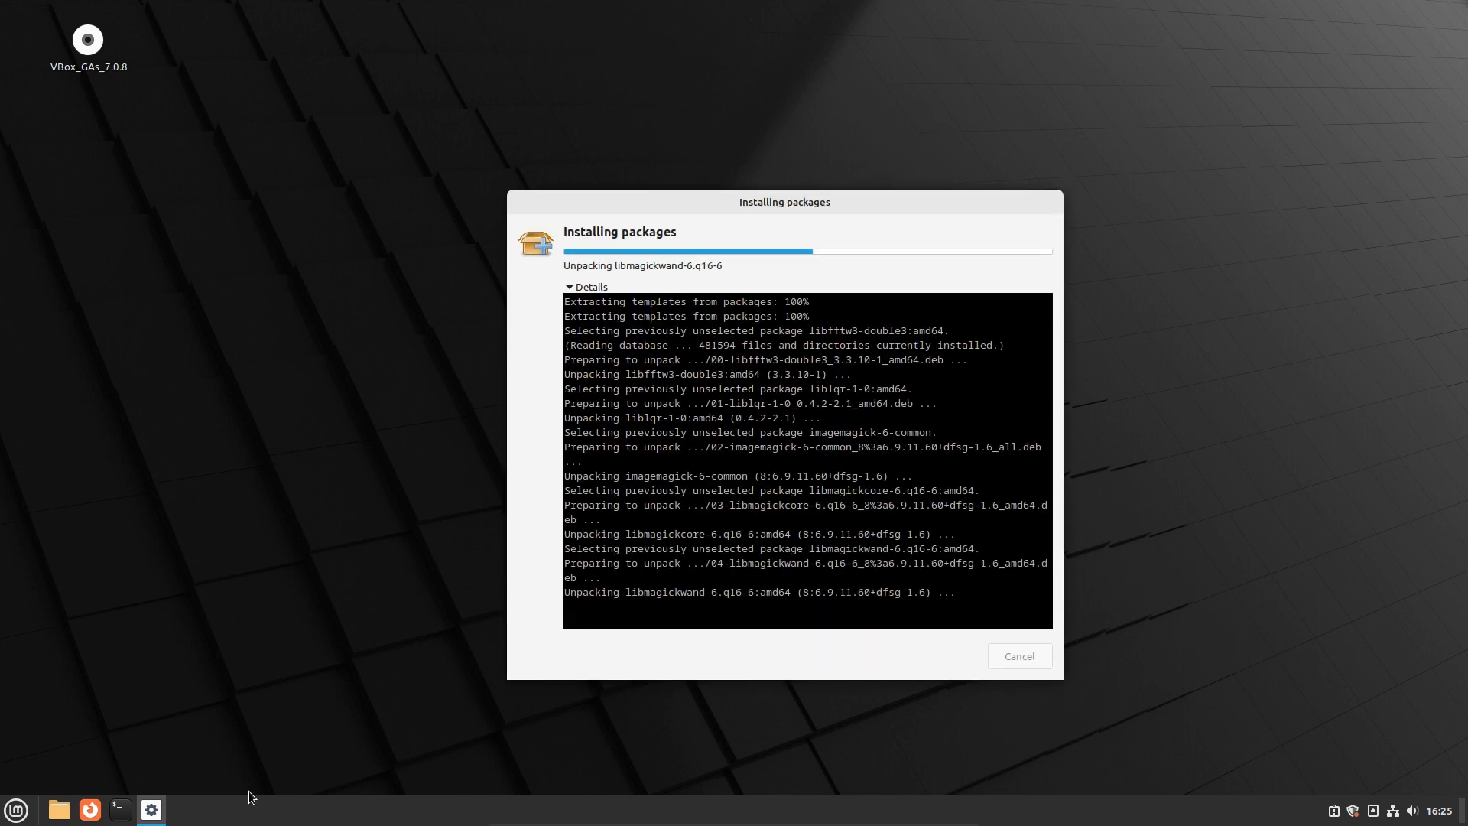
pyautogui.hotkey('ctrl', 'alt', 't')
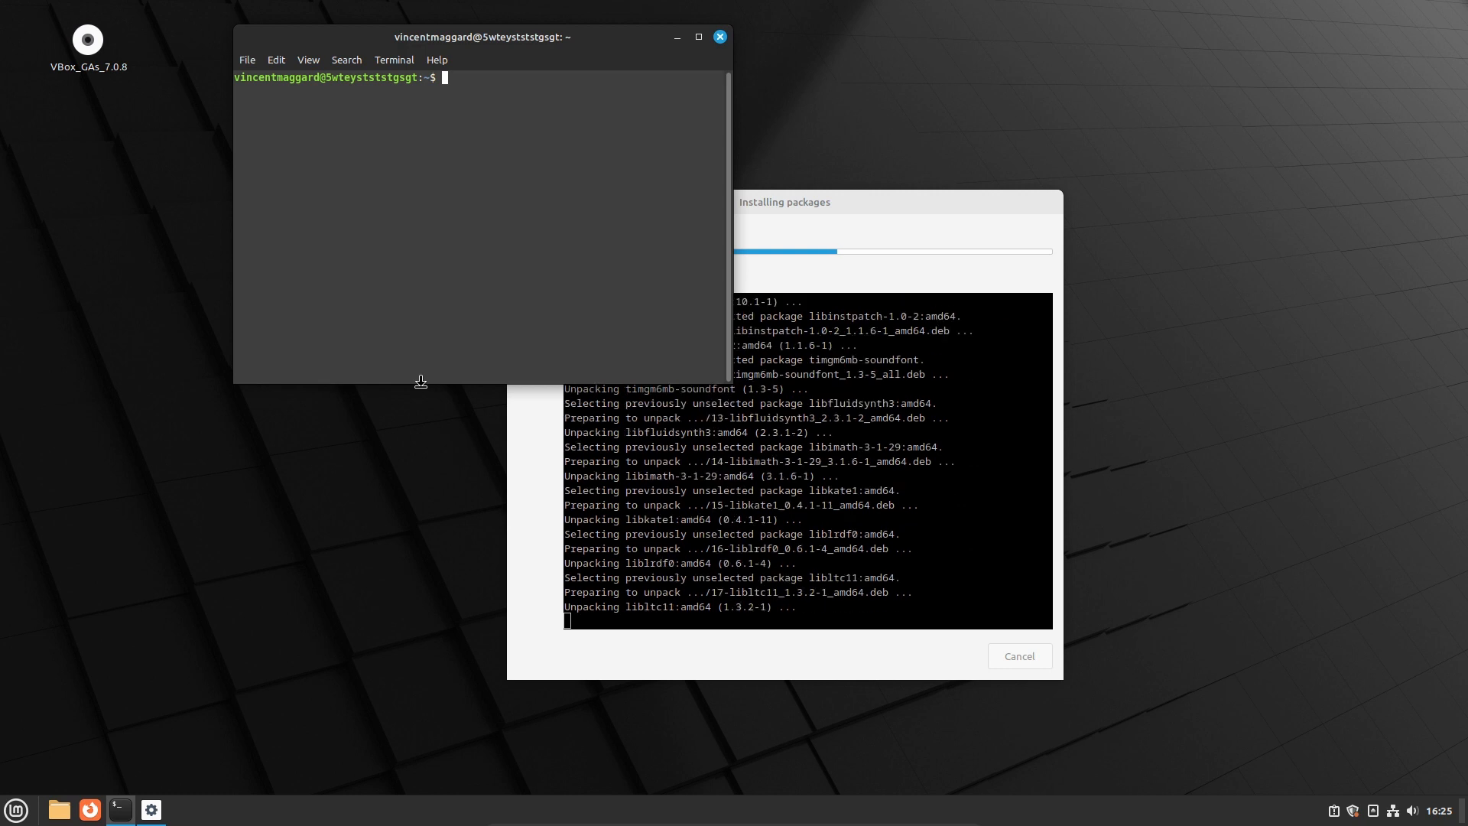
# Enlarge the terminal font twice and run uname -r, showing kernel 6.1.0-12-amd64
pyautogui.hotkey('ctrl', '+')
pyautogui.hotkey('ctrl', '+')
pyautogui.hotkey('ctrl', '+')
pyautogui.hotkey('ctrl', '+')
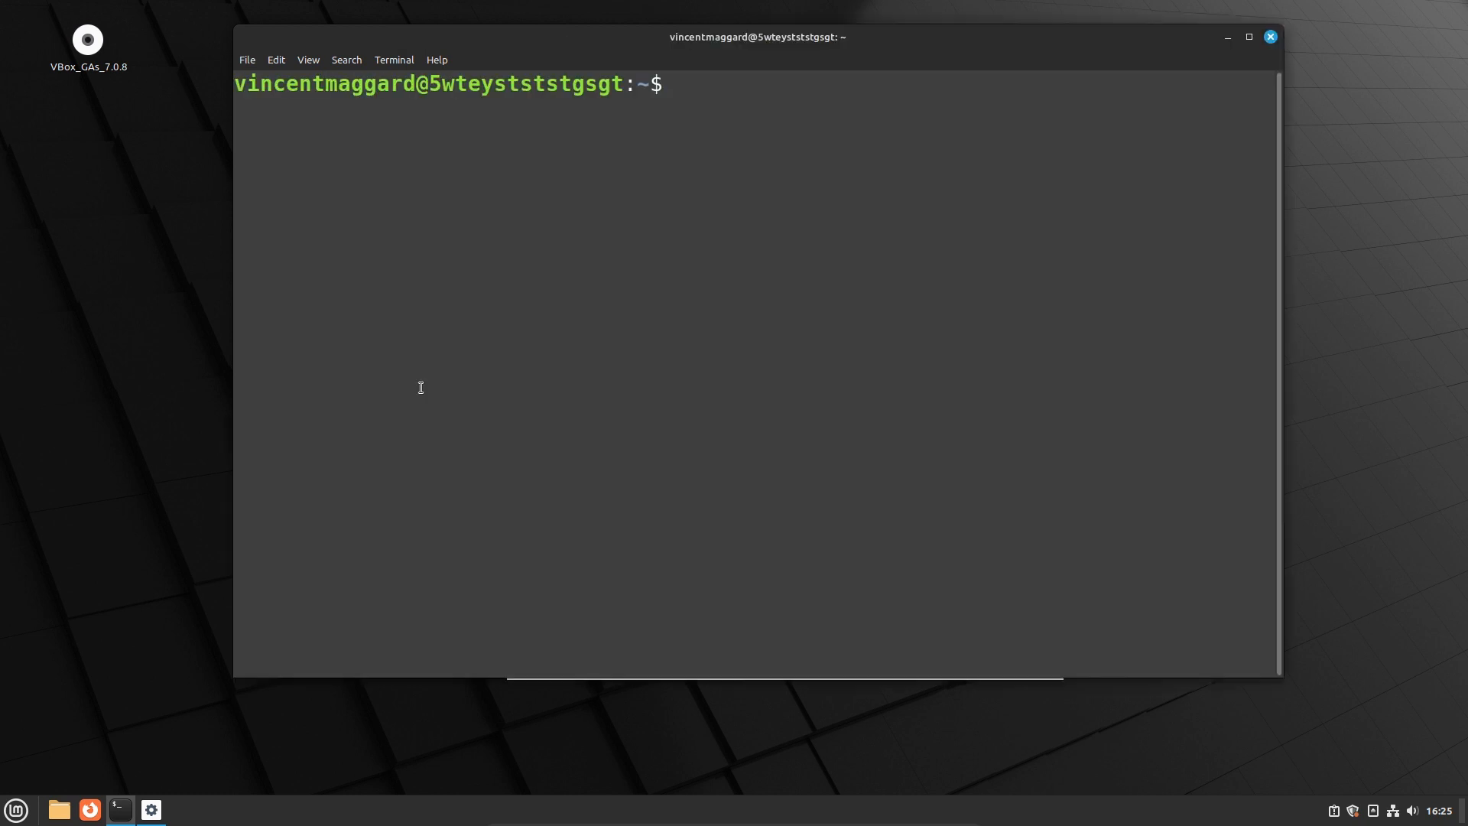
pyautogui.hotkey('ctrl', '+')
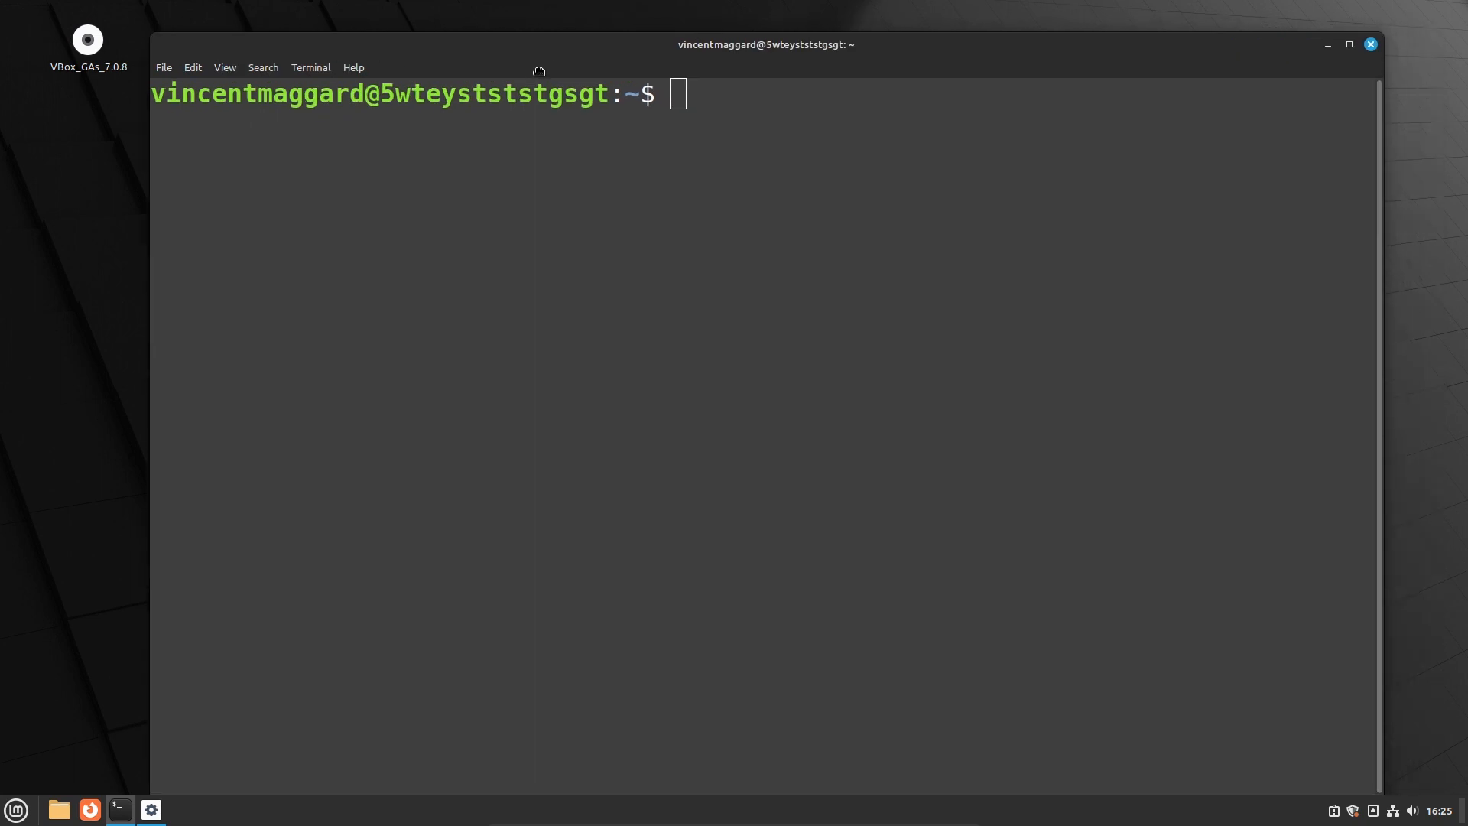
pyautogui.moveTo(539, 71); pyautogui.dragTo(527, 72)
pyautogui.write('uname ')
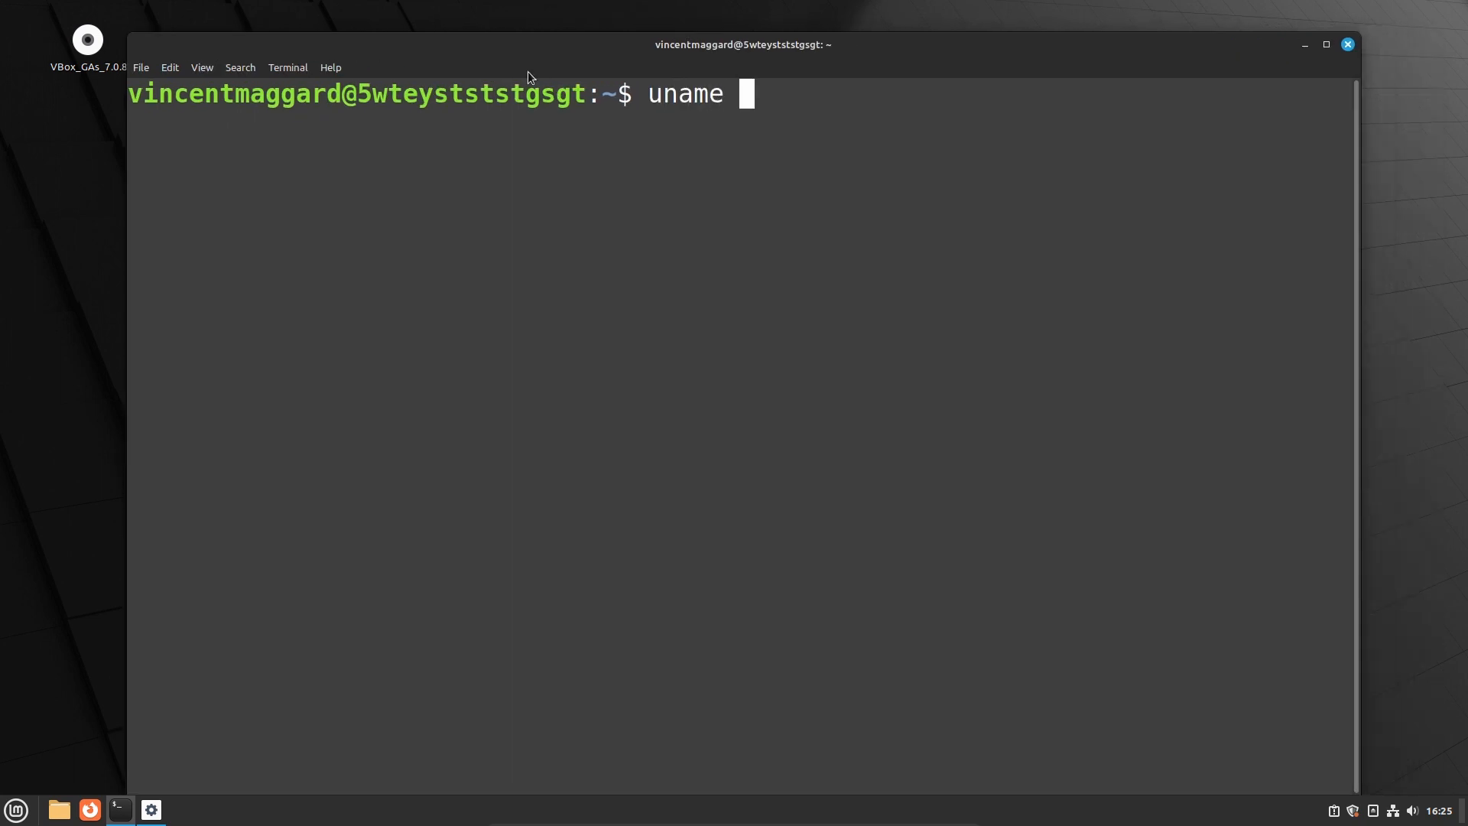
pyautogui.write('-r')
pyautogui.press('Return')
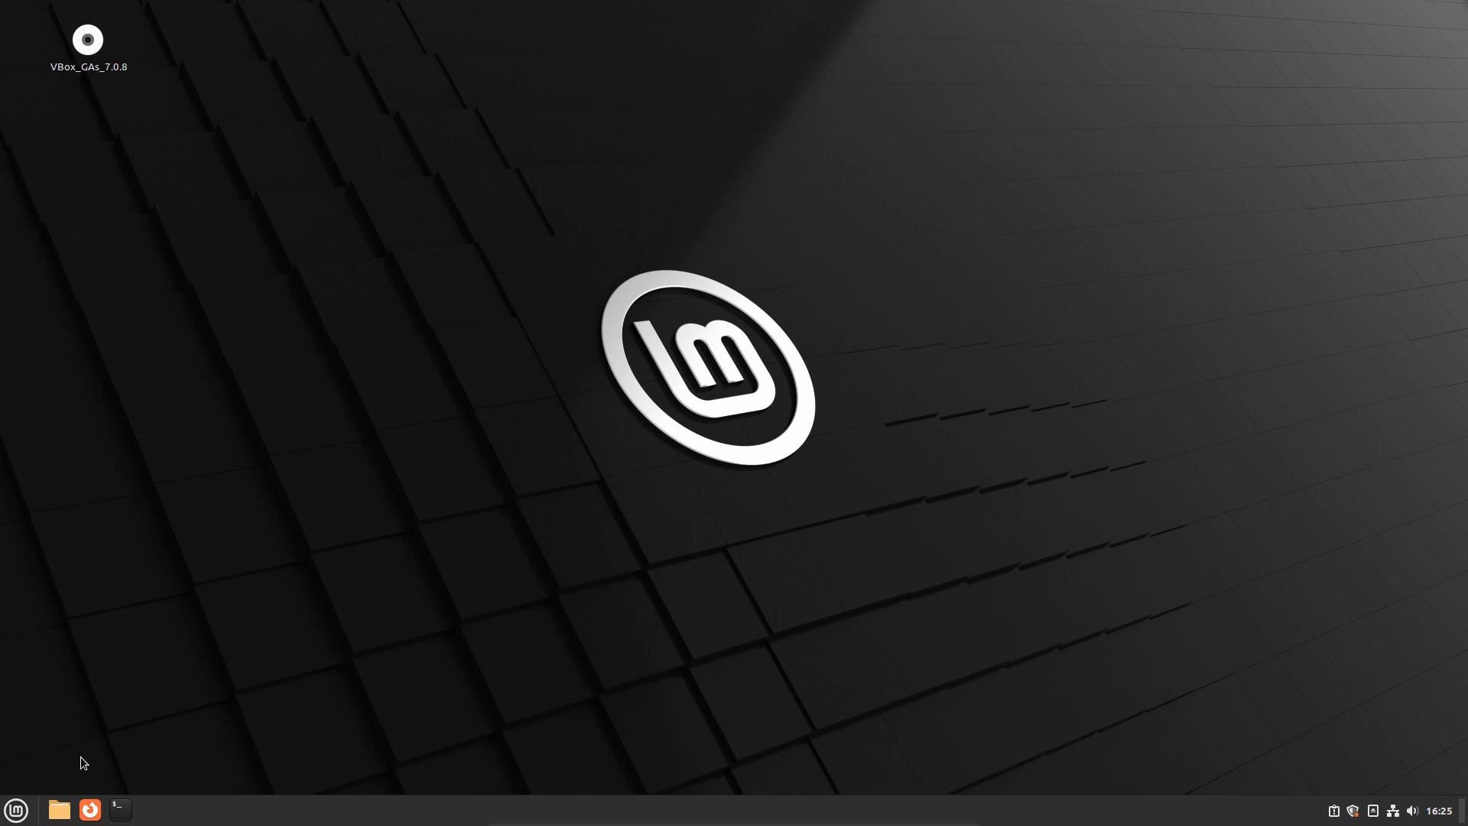
# Launch Warpinator and check its About information shows version 1.6.4
pyautogui.press('super')
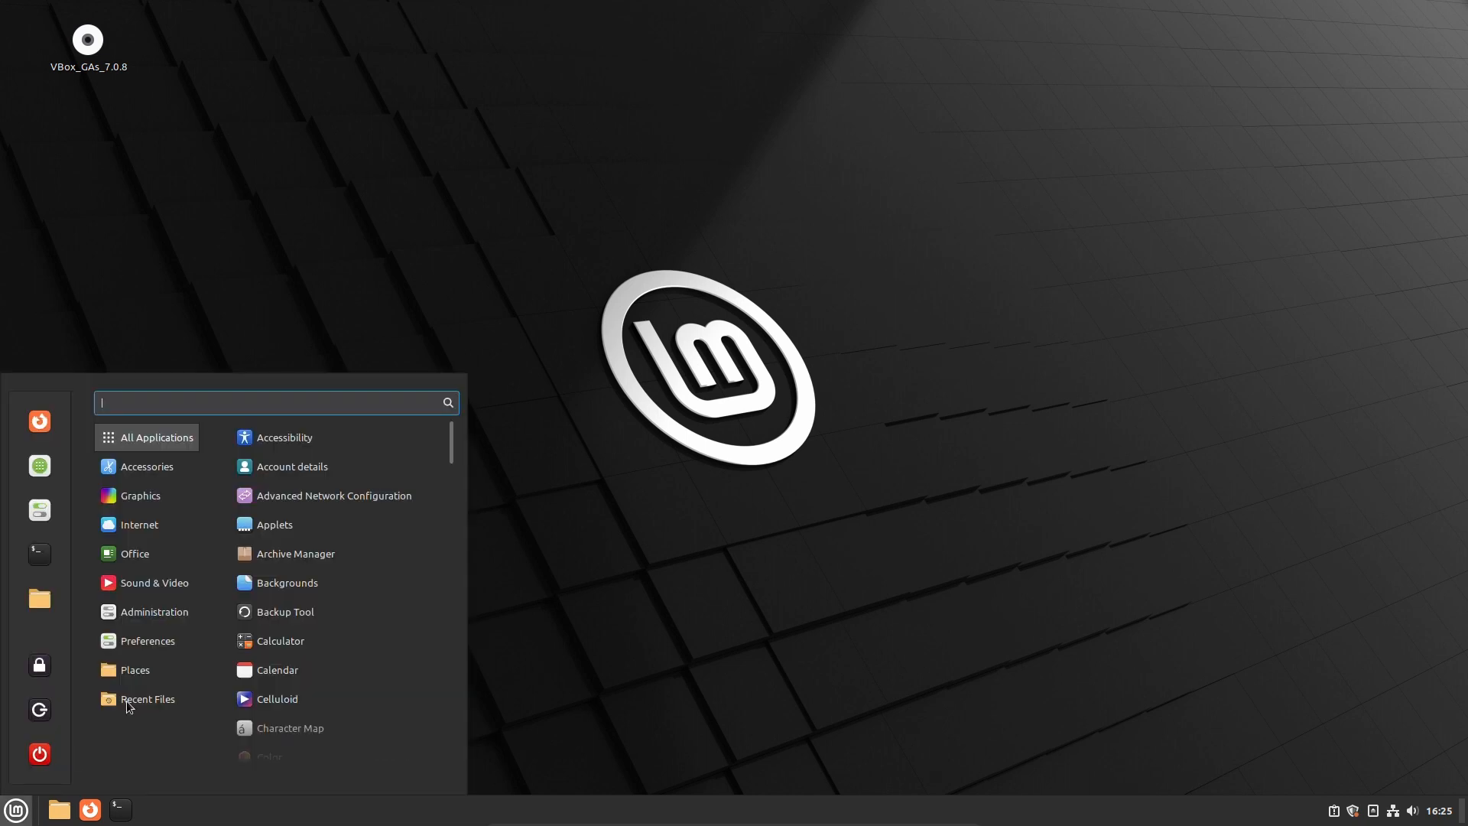
pyautogui.moveTo(139, 525)
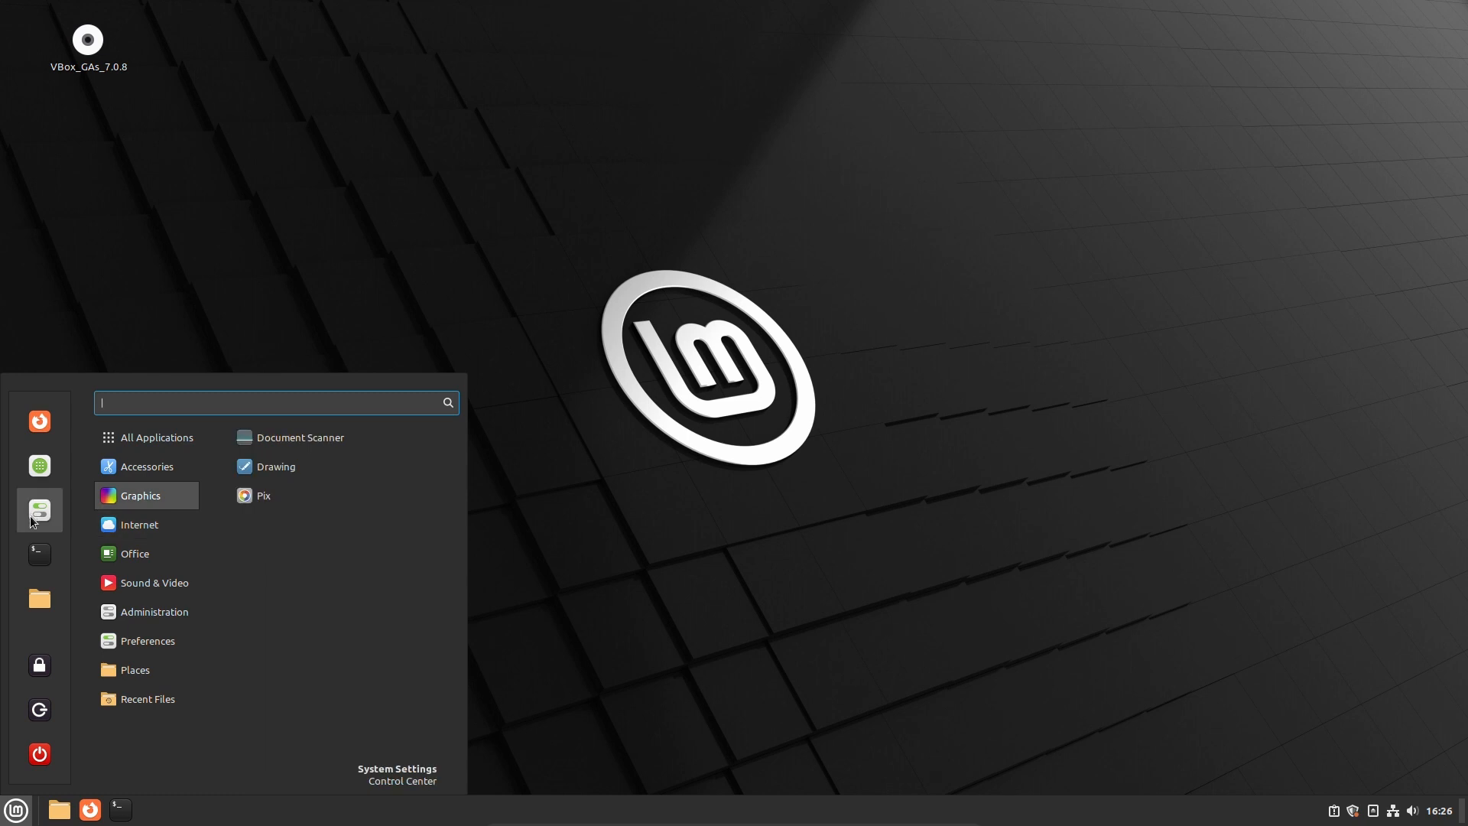
pyautogui.moveTo(174, 612)
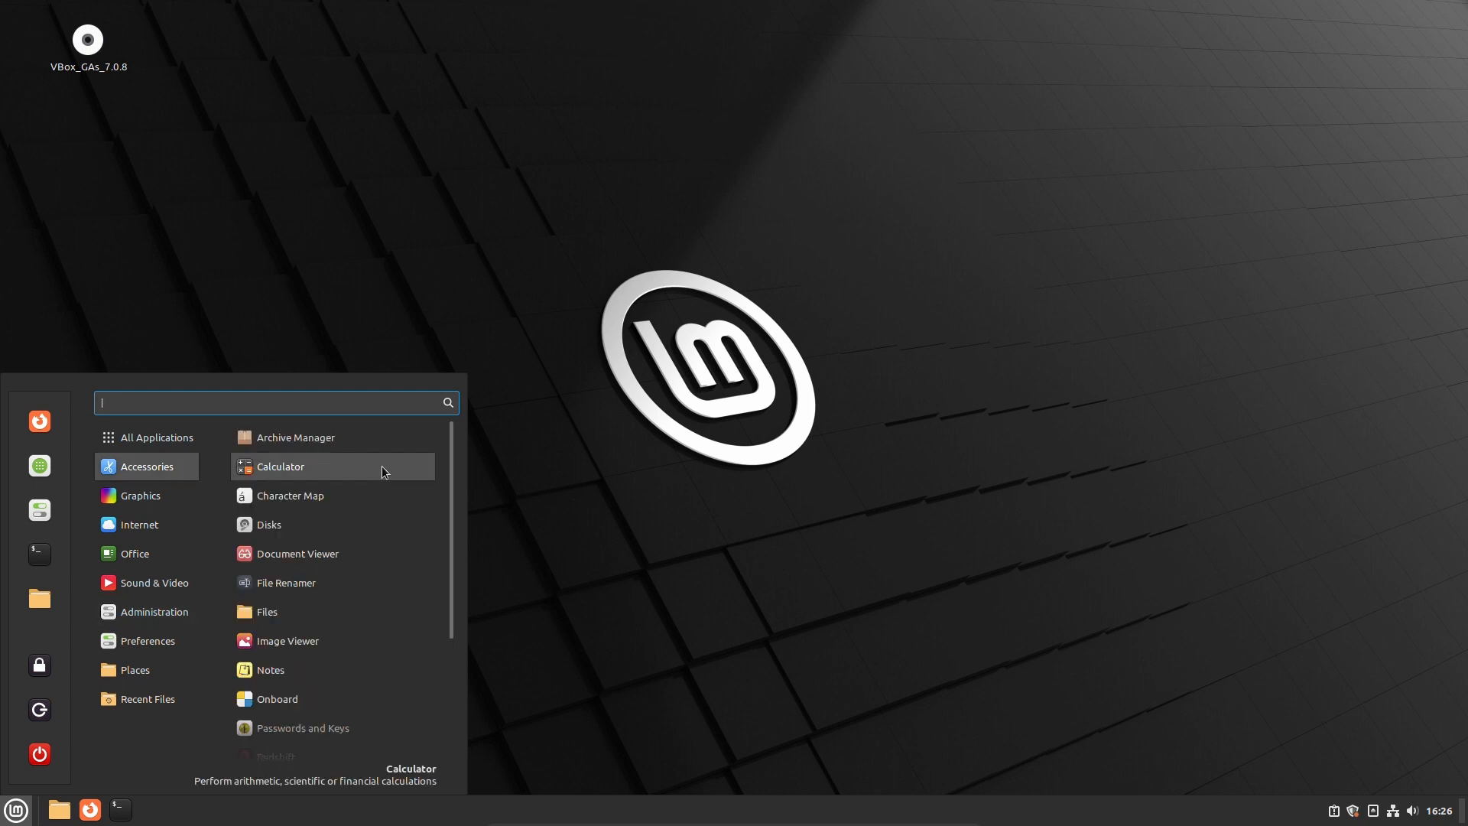
pyautogui.scroll(-4, 382, 466)
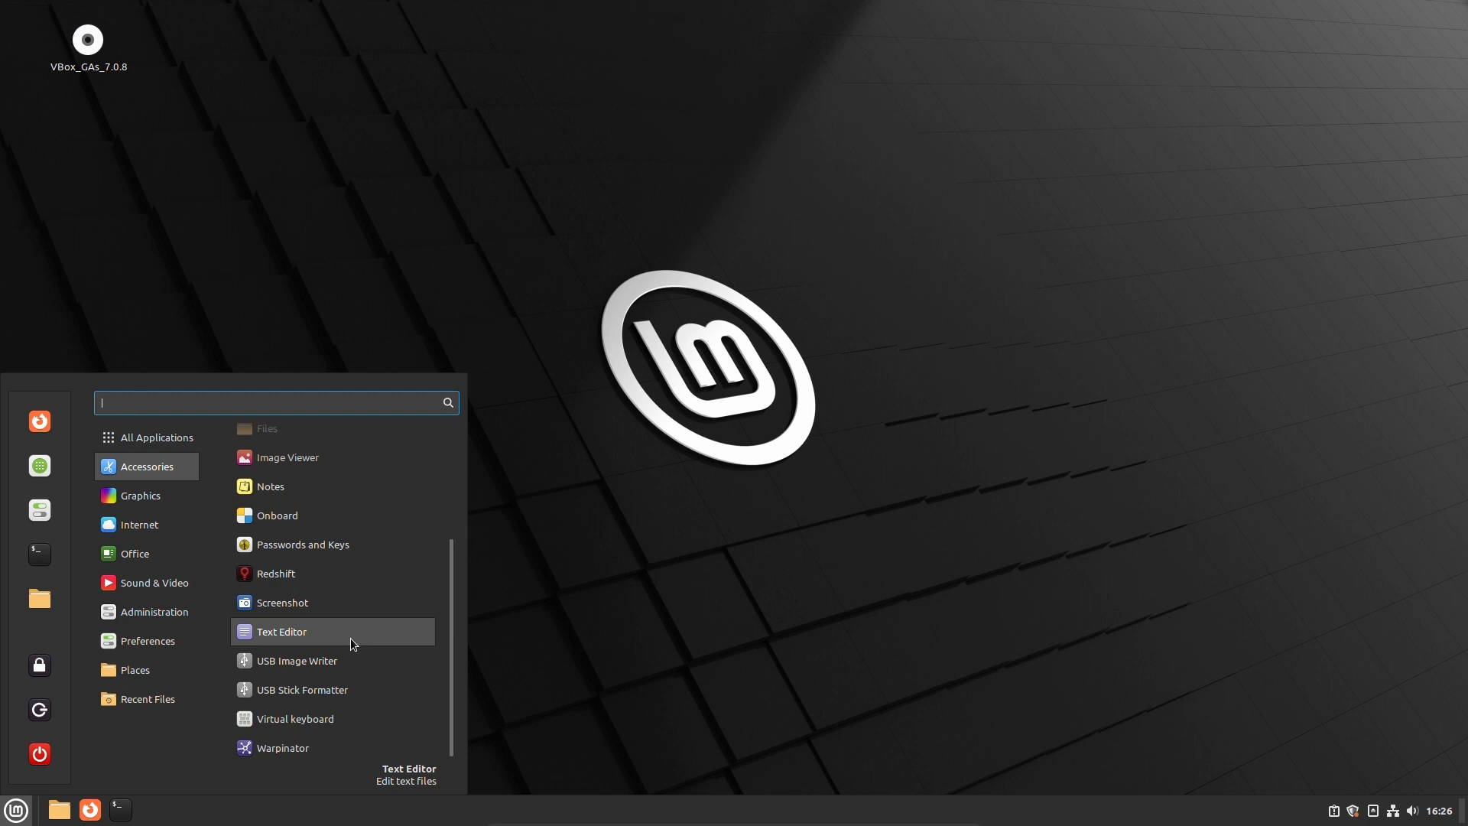
pyautogui.click(313, 749)
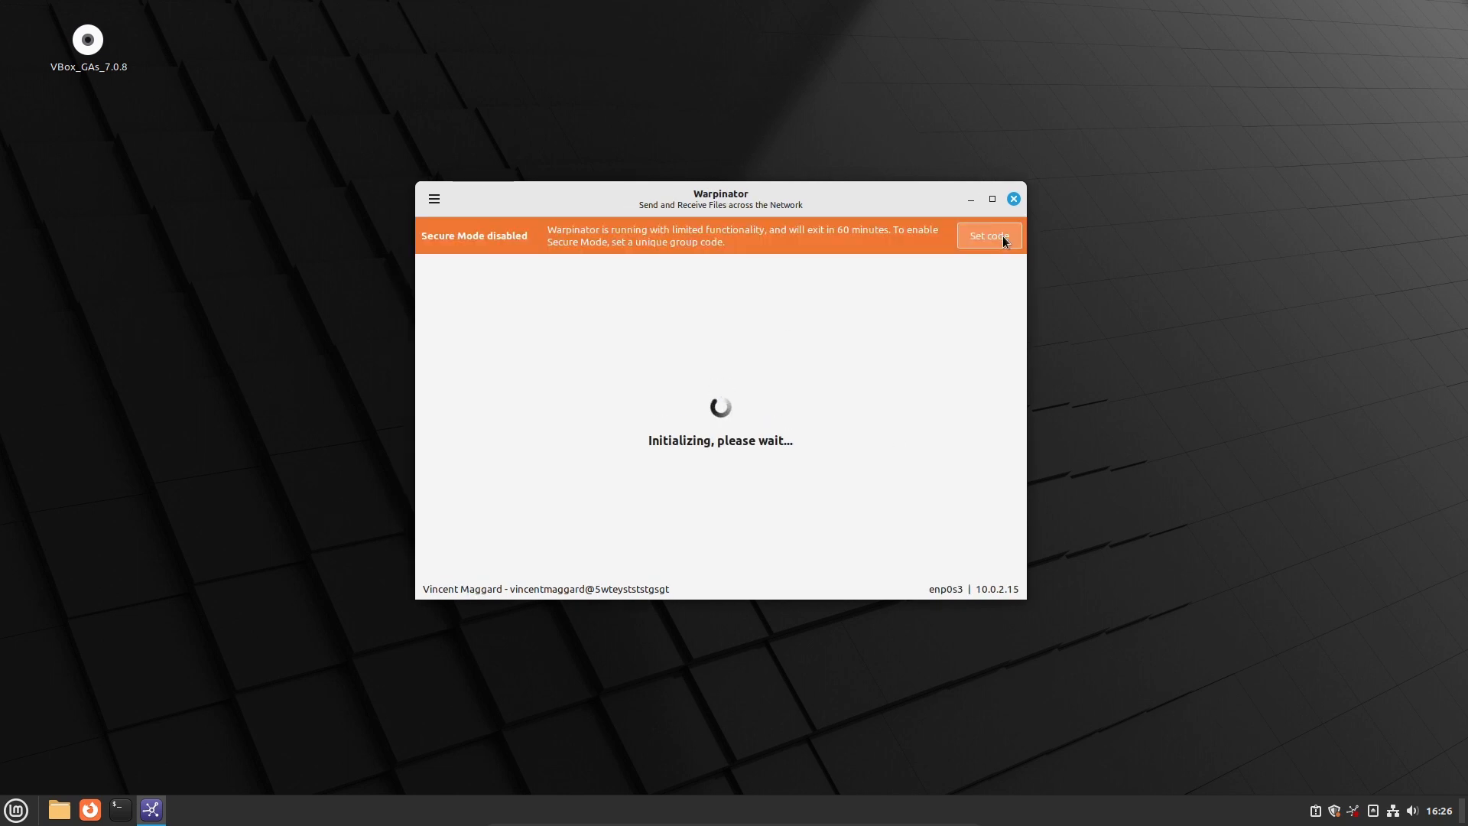
pyautogui.press('F10')
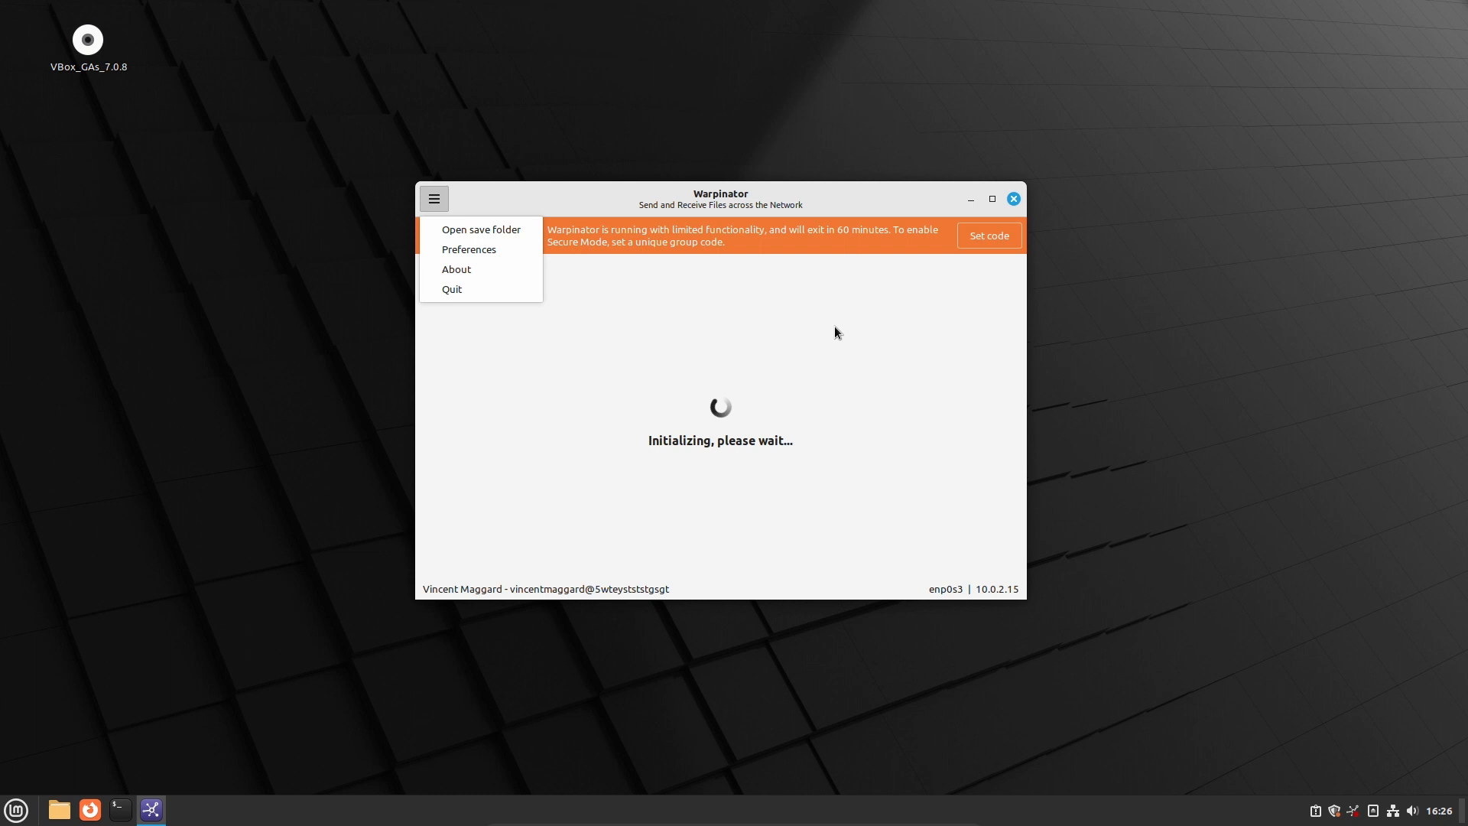
pyautogui.click(456, 269)
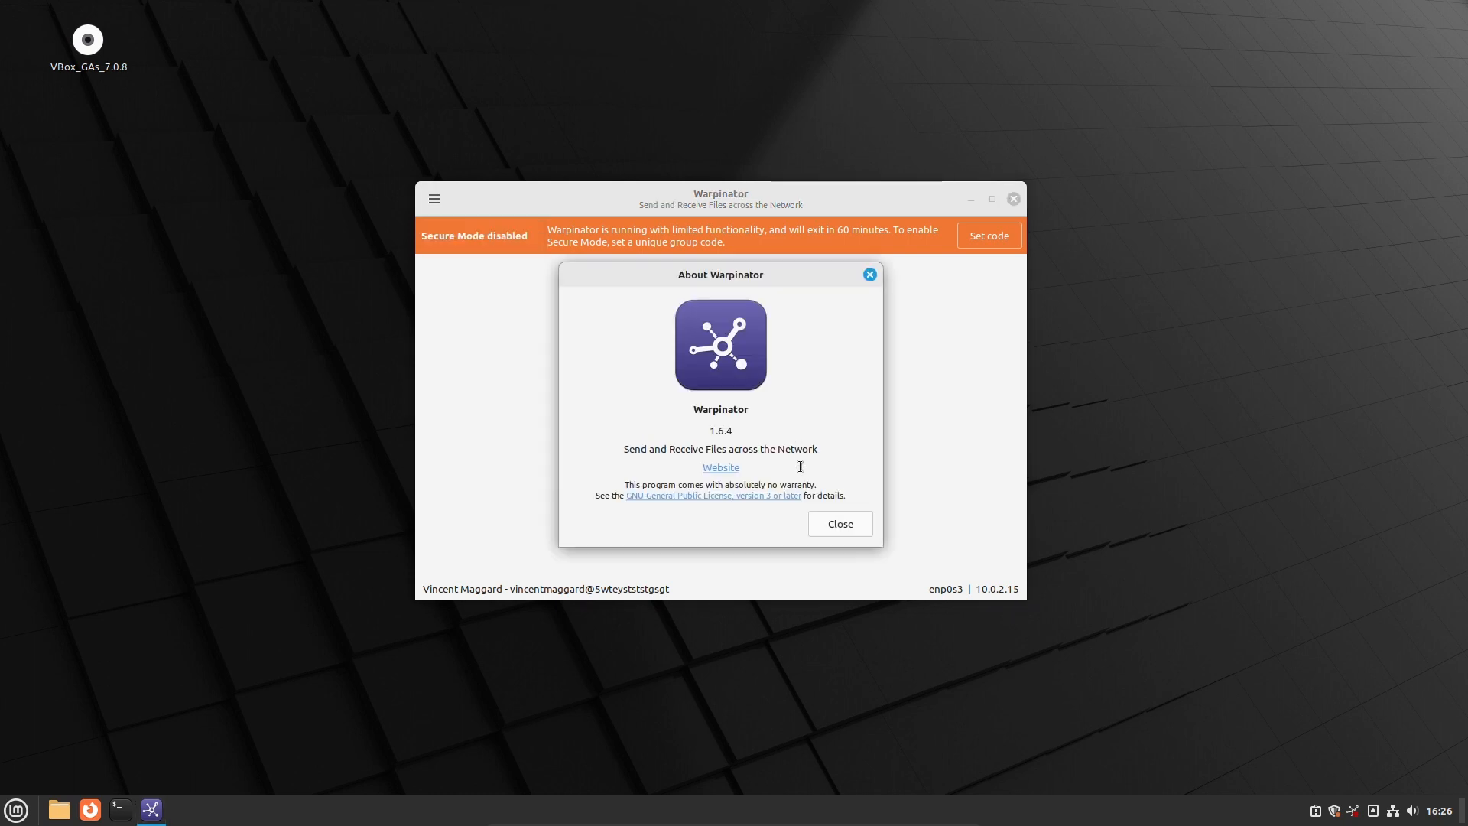
pyautogui.click(871, 275)
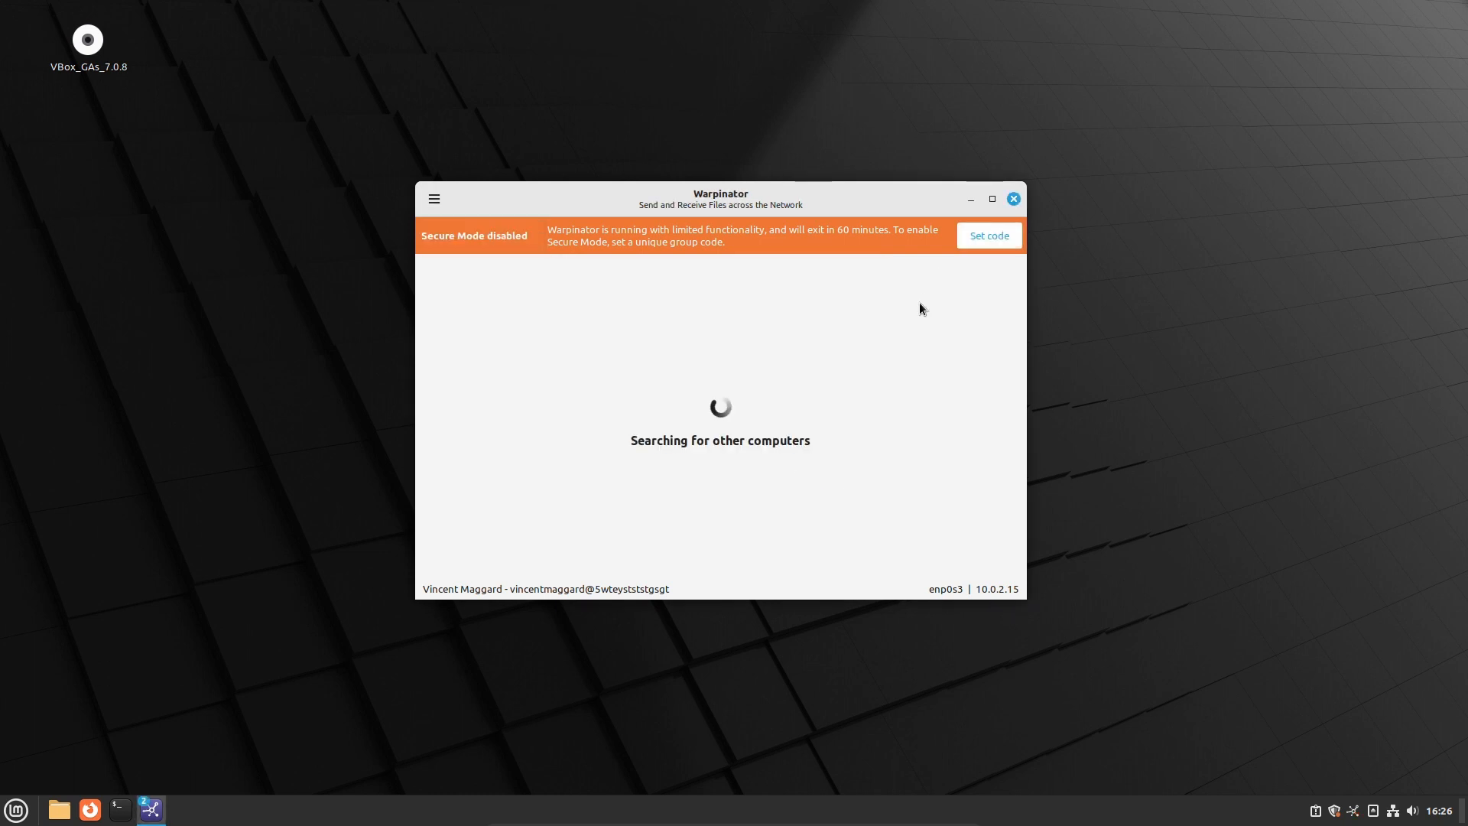
# Review Warpinator's group code preferences on the General and Connection tabs, then close them
pyautogui.click(989, 236)
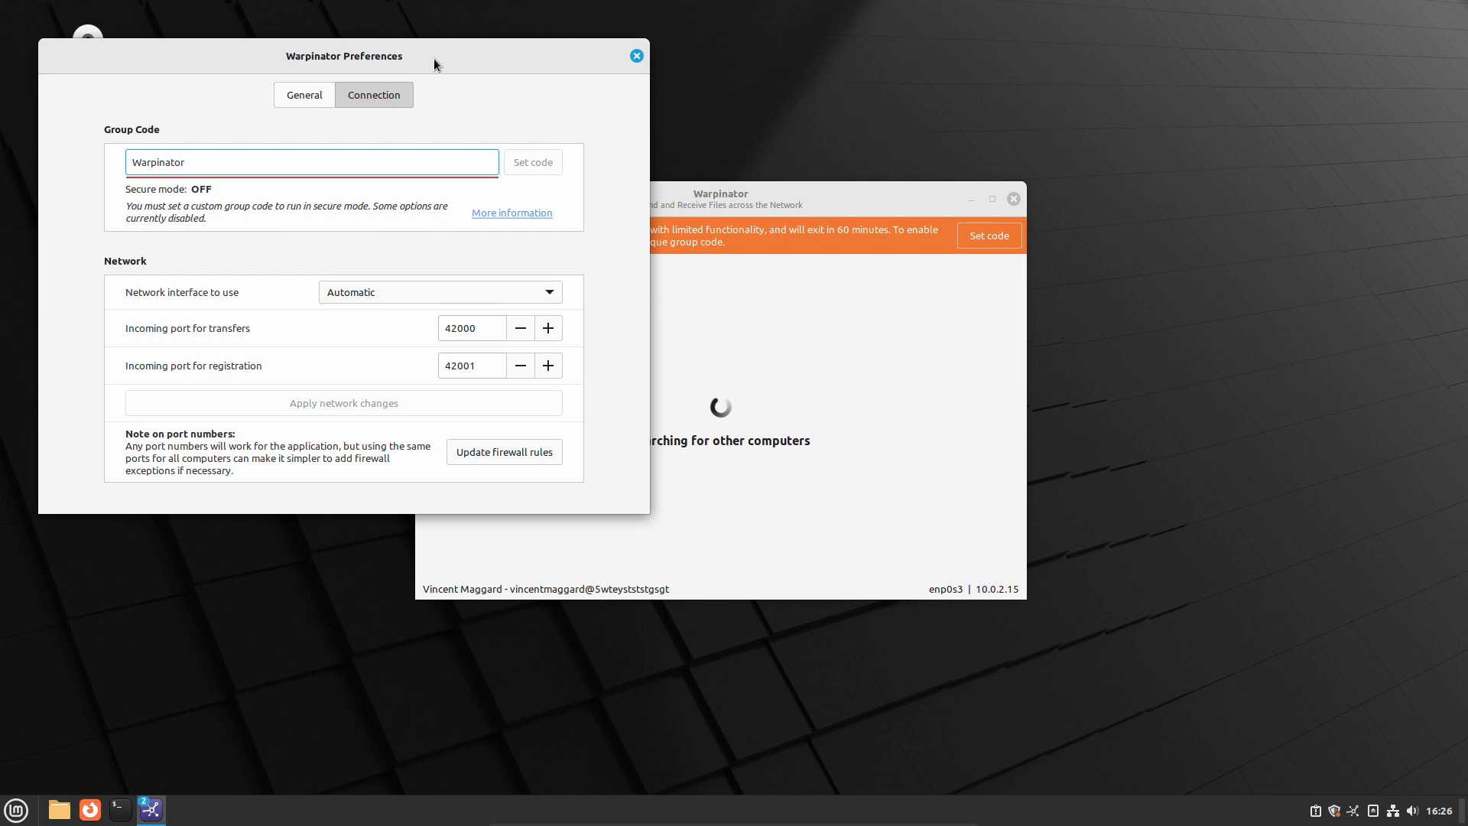
pyautogui.moveTo(433, 58); pyautogui.dragTo(601, 84)
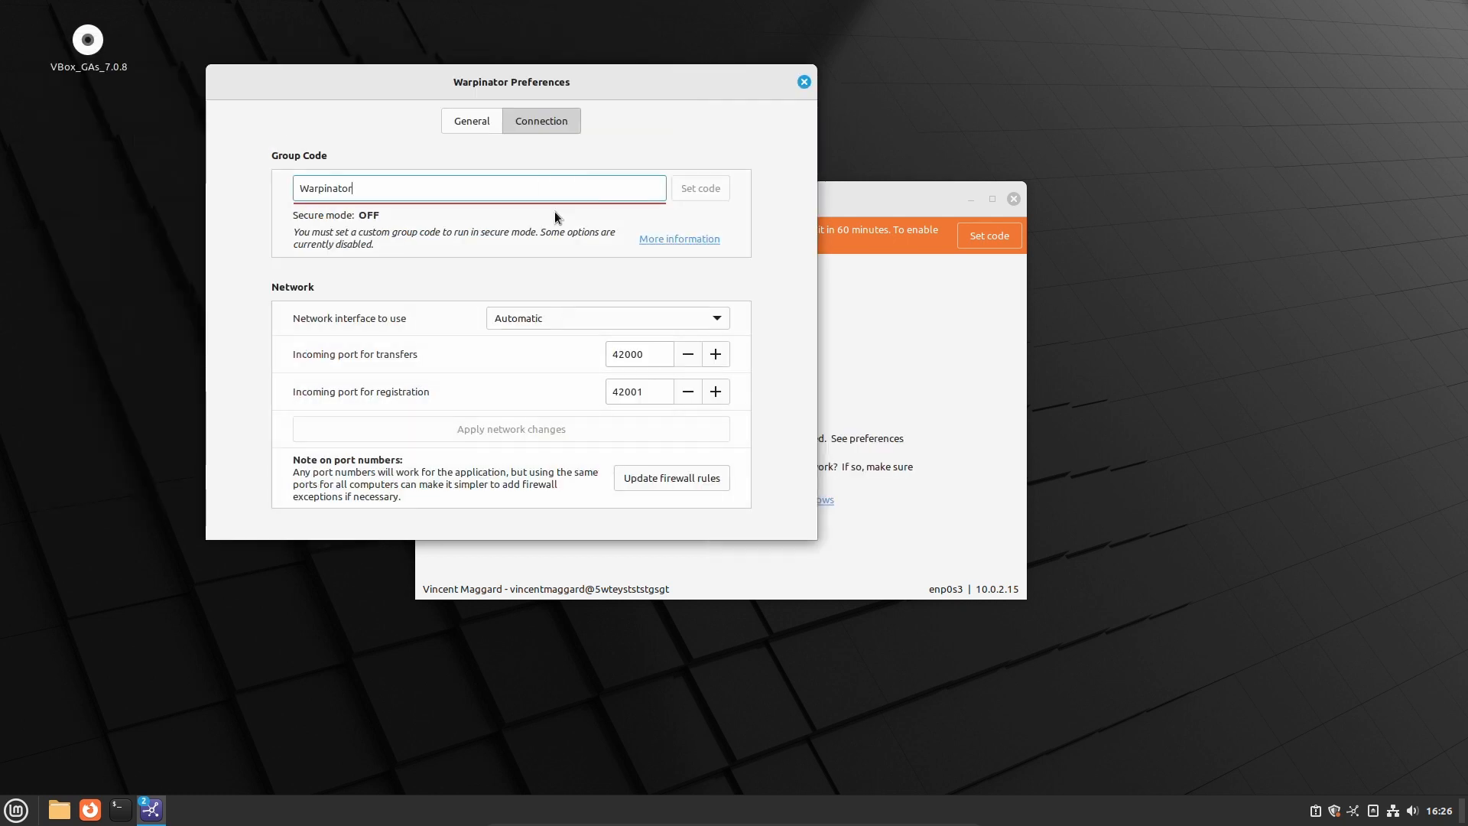
pyautogui.click(471, 121)
pyautogui.click(534, 122)
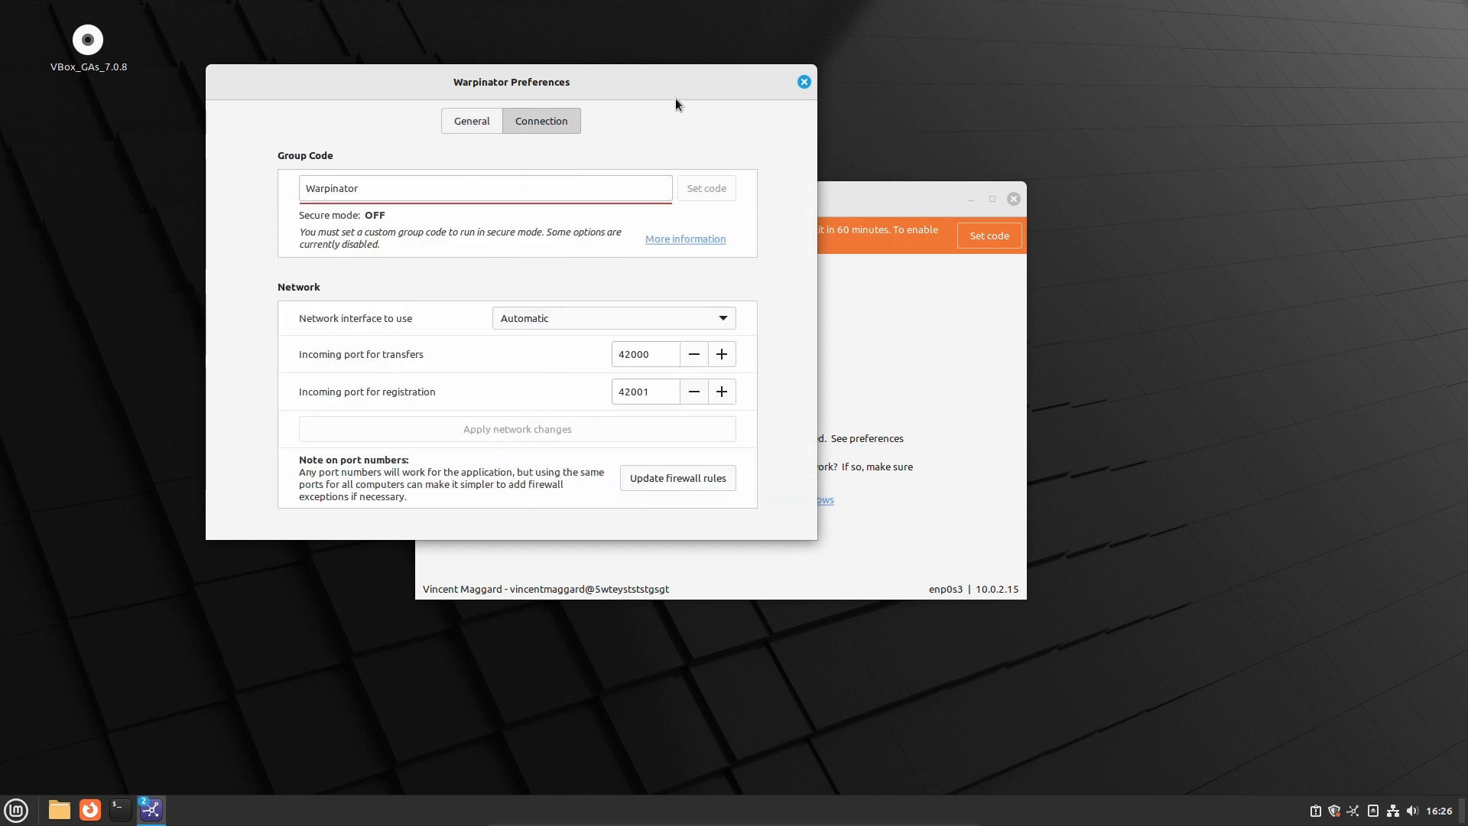
pyautogui.press('Escape')
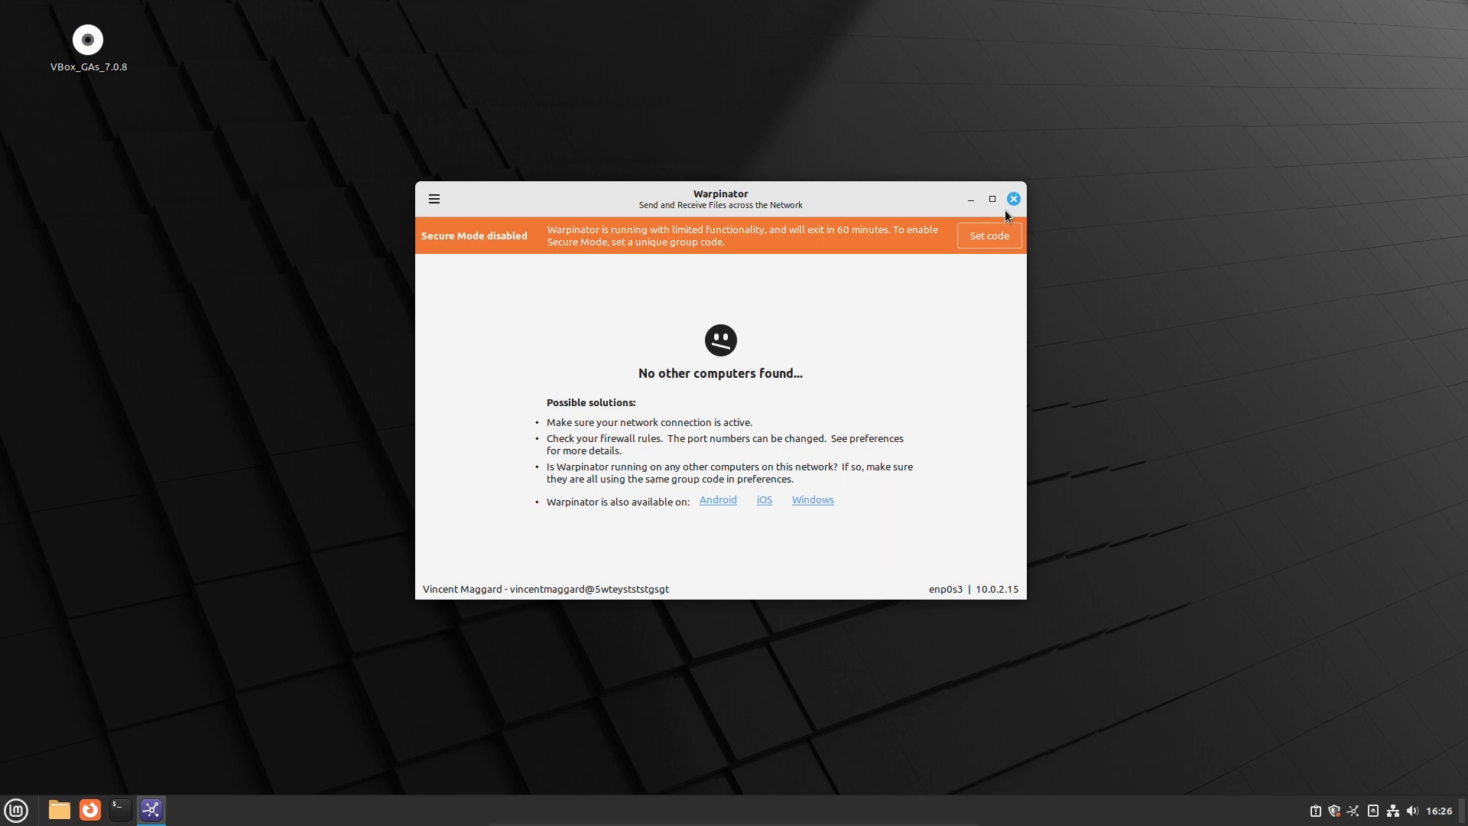
# Open Warpinator's received-files save folder from its main menu, then close it
pyautogui.click(434, 199)
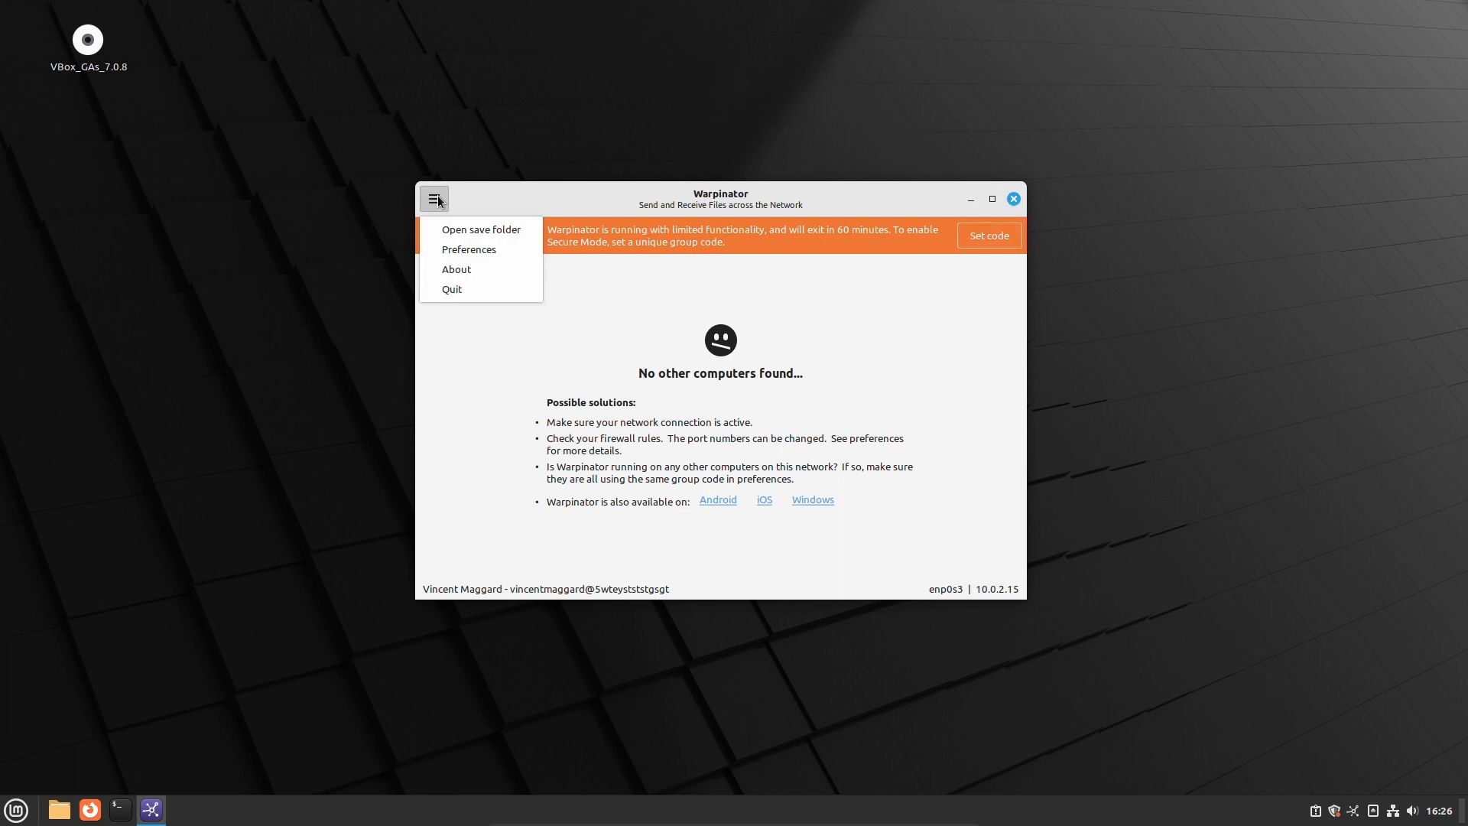
pyautogui.click(481, 230)
pyautogui.moveTo(631, 115); pyautogui.dragTo(770, 152)
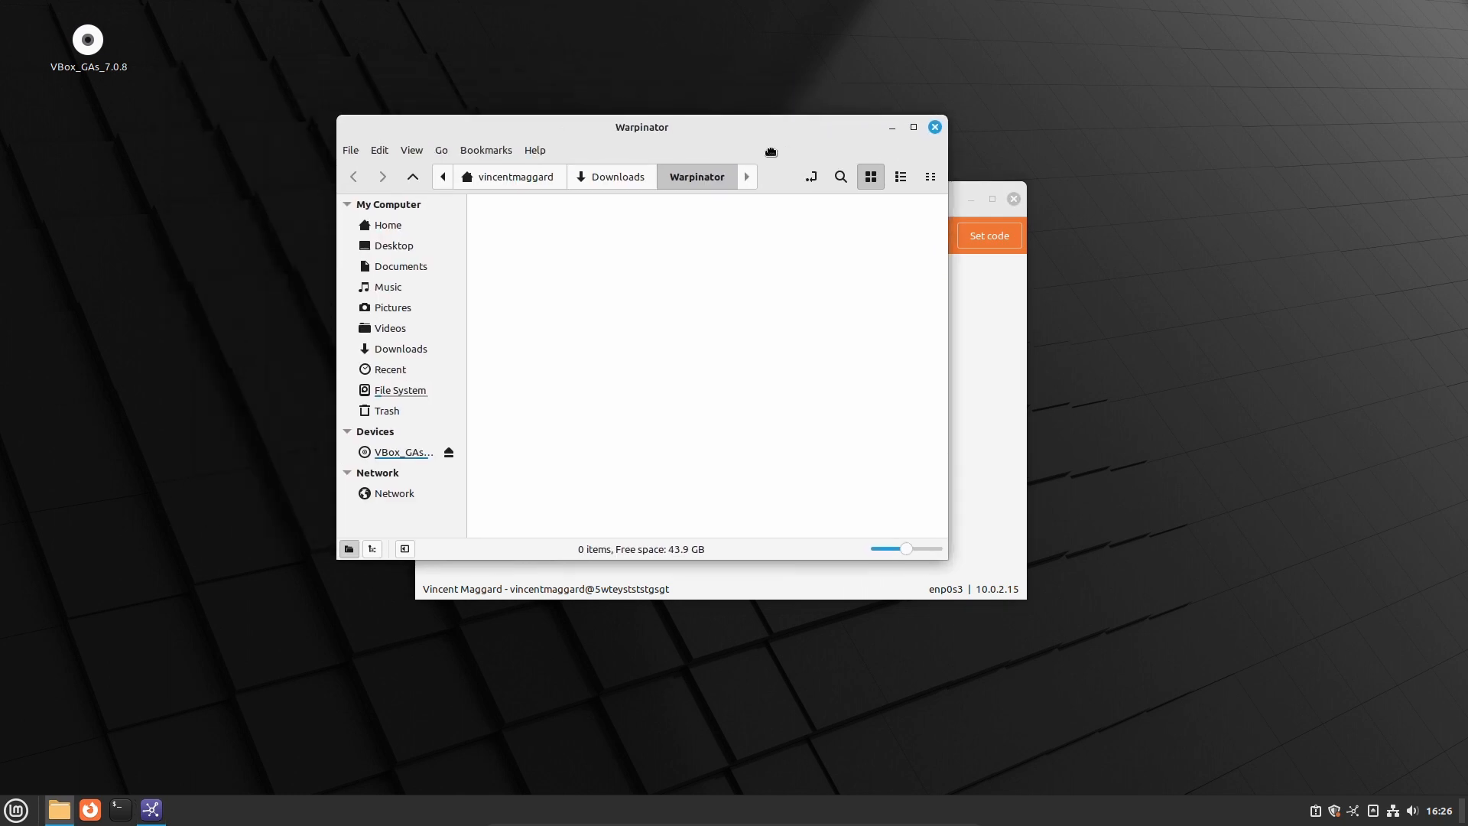
pyautogui.hotkey('ctrl', 'w')
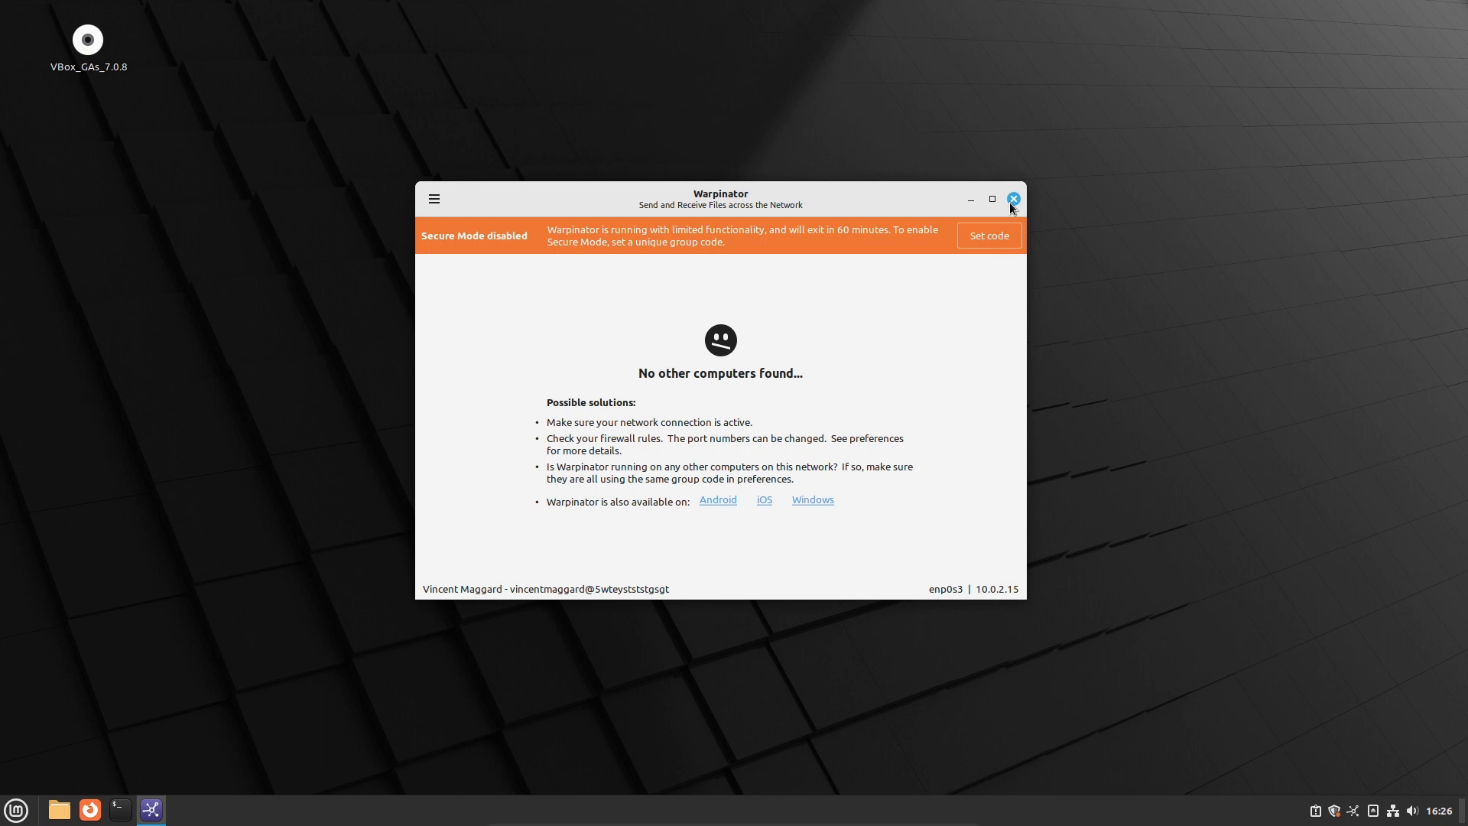
# Reopen Warpinator's group code settings and deselect the group code text
pyautogui.moveTo(962, 326); pyautogui.dragTo(956, 316)
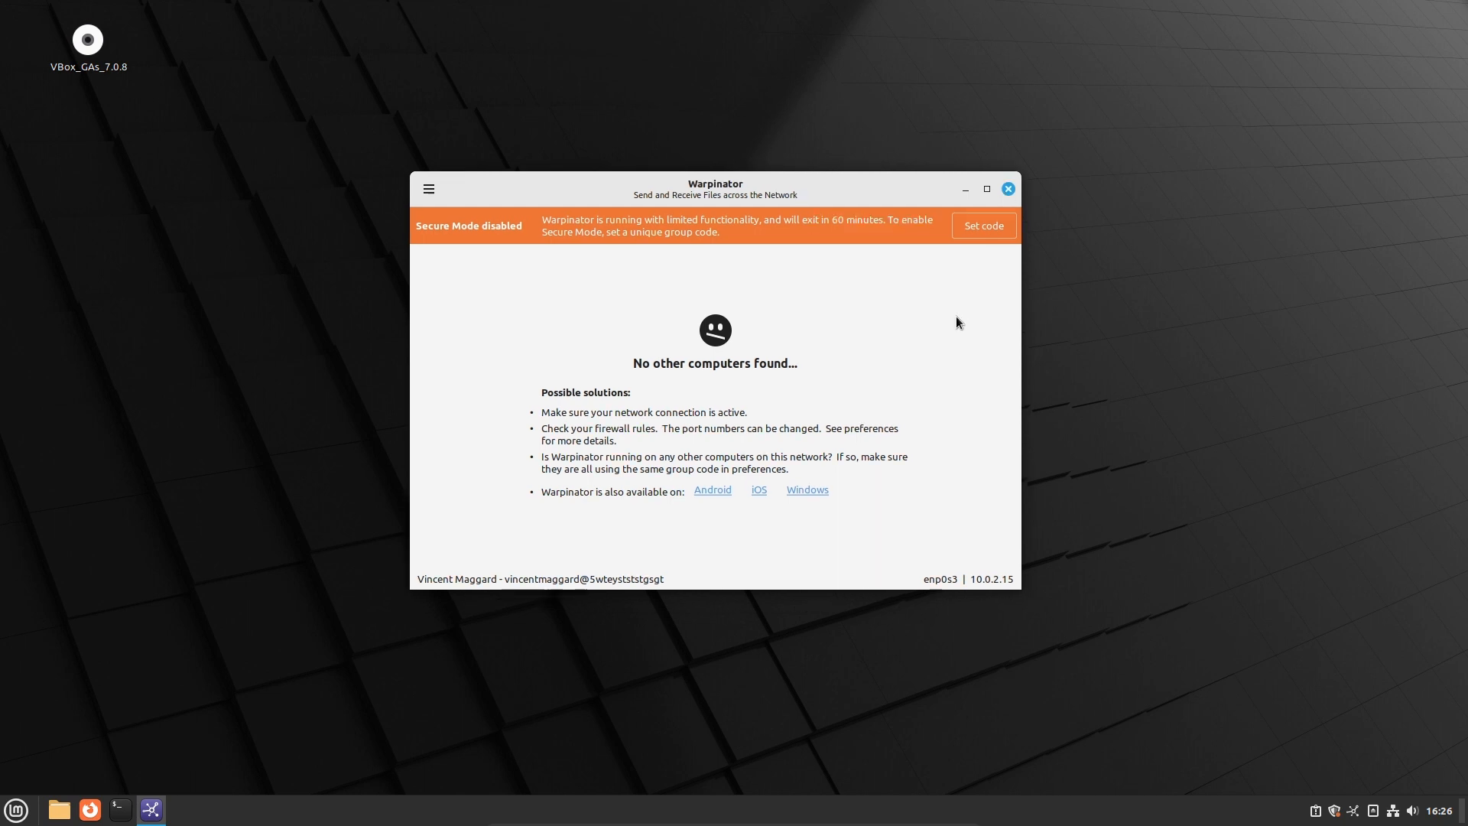
pyautogui.click(973, 231)
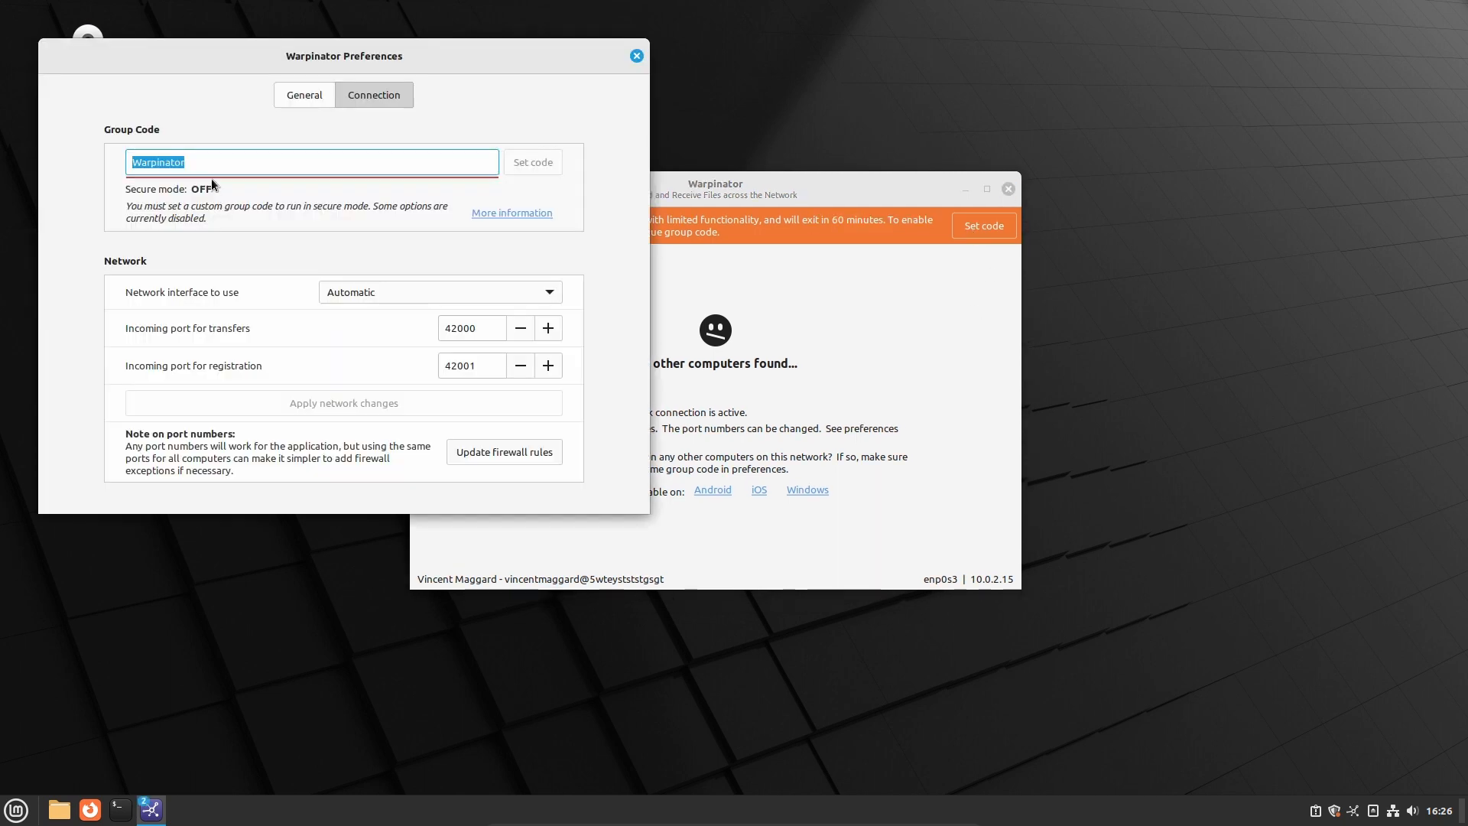
pyautogui.click(212, 177)
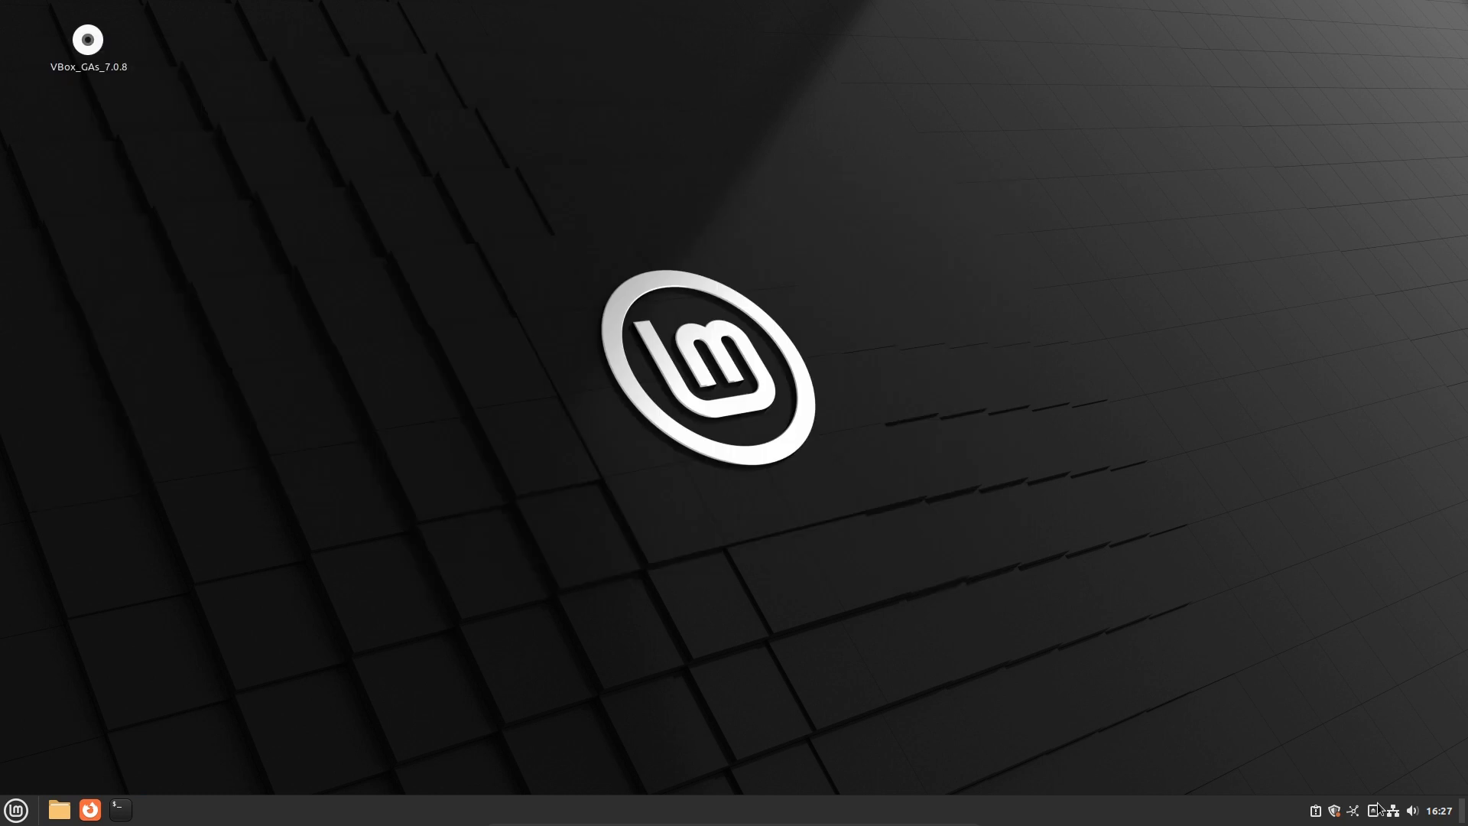
# Review the pending libvpx, bind9 and firefox updates and install all four with the account password
pyautogui.click(1334, 811)
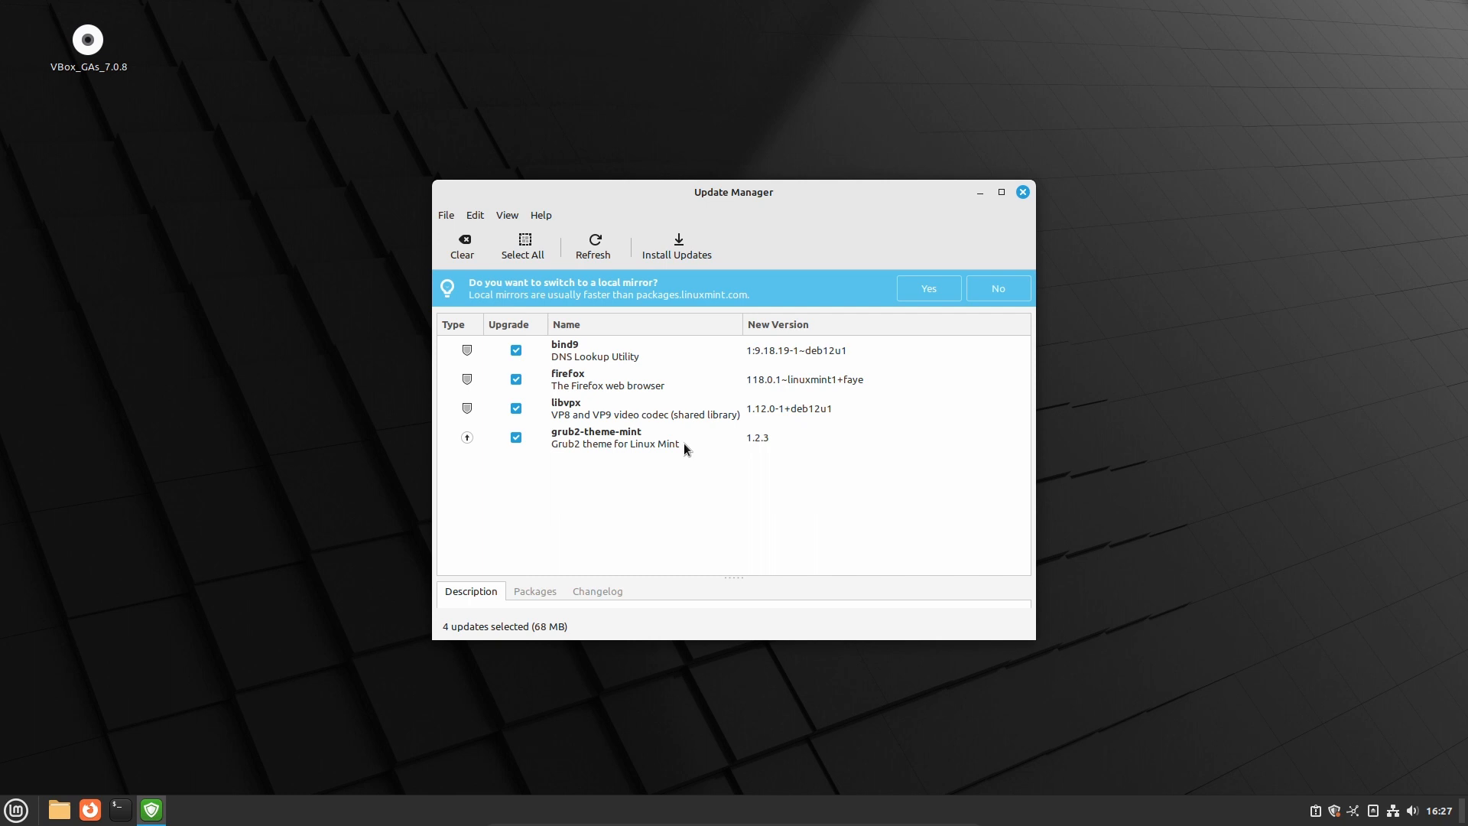
pyautogui.click(680, 415)
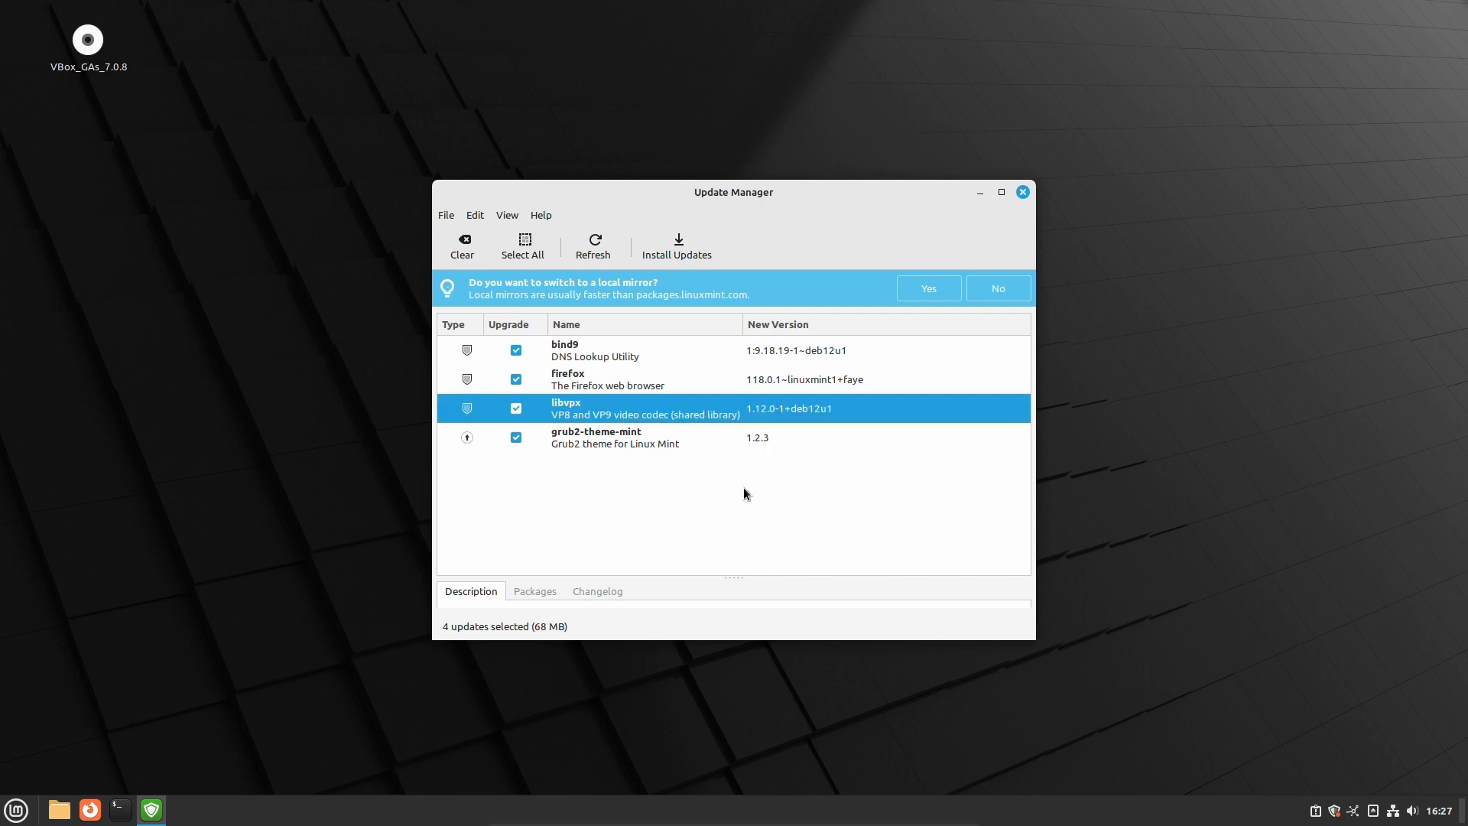
pyautogui.click(618, 353)
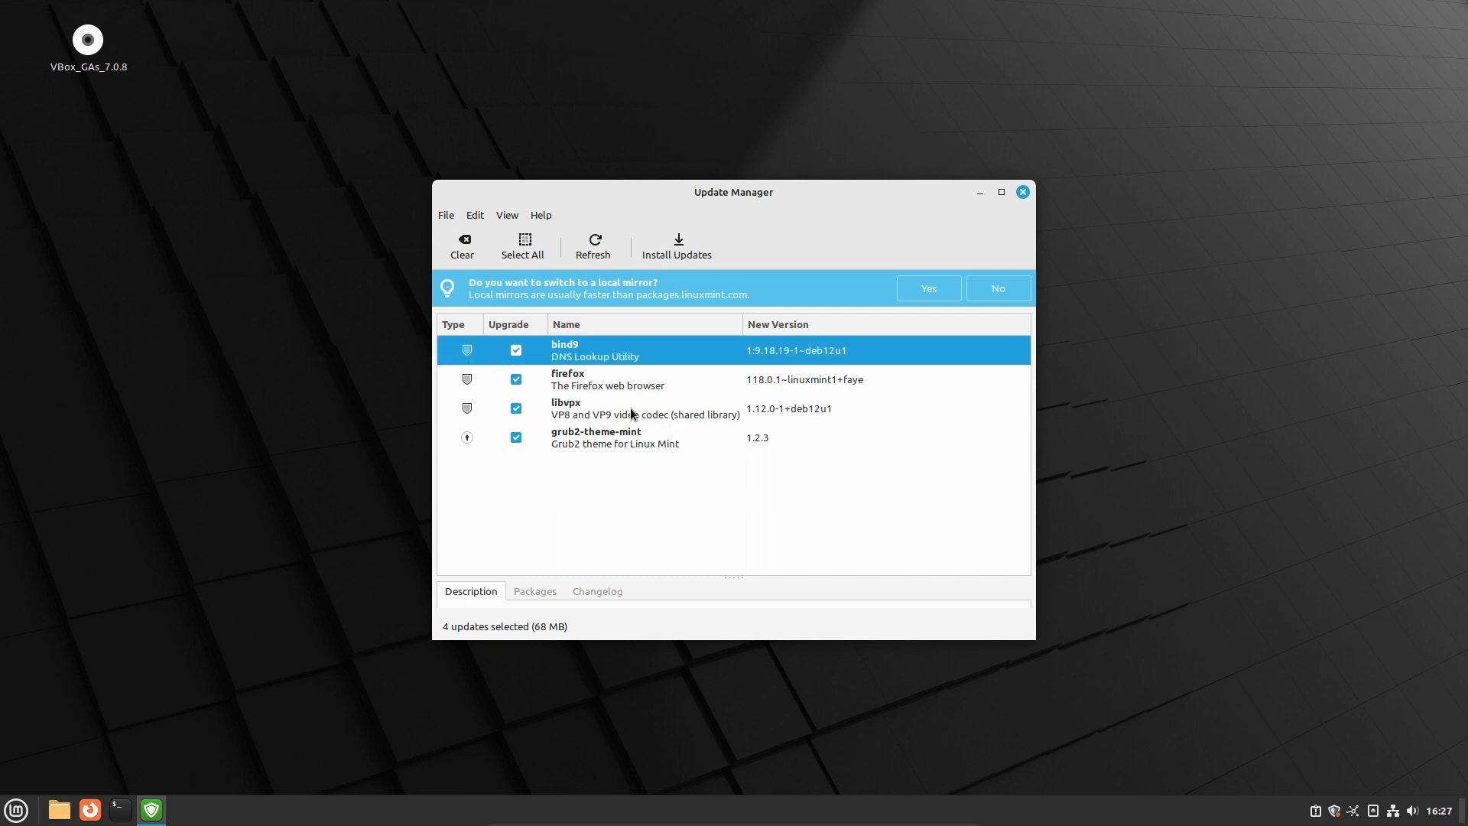
pyautogui.press('Down')
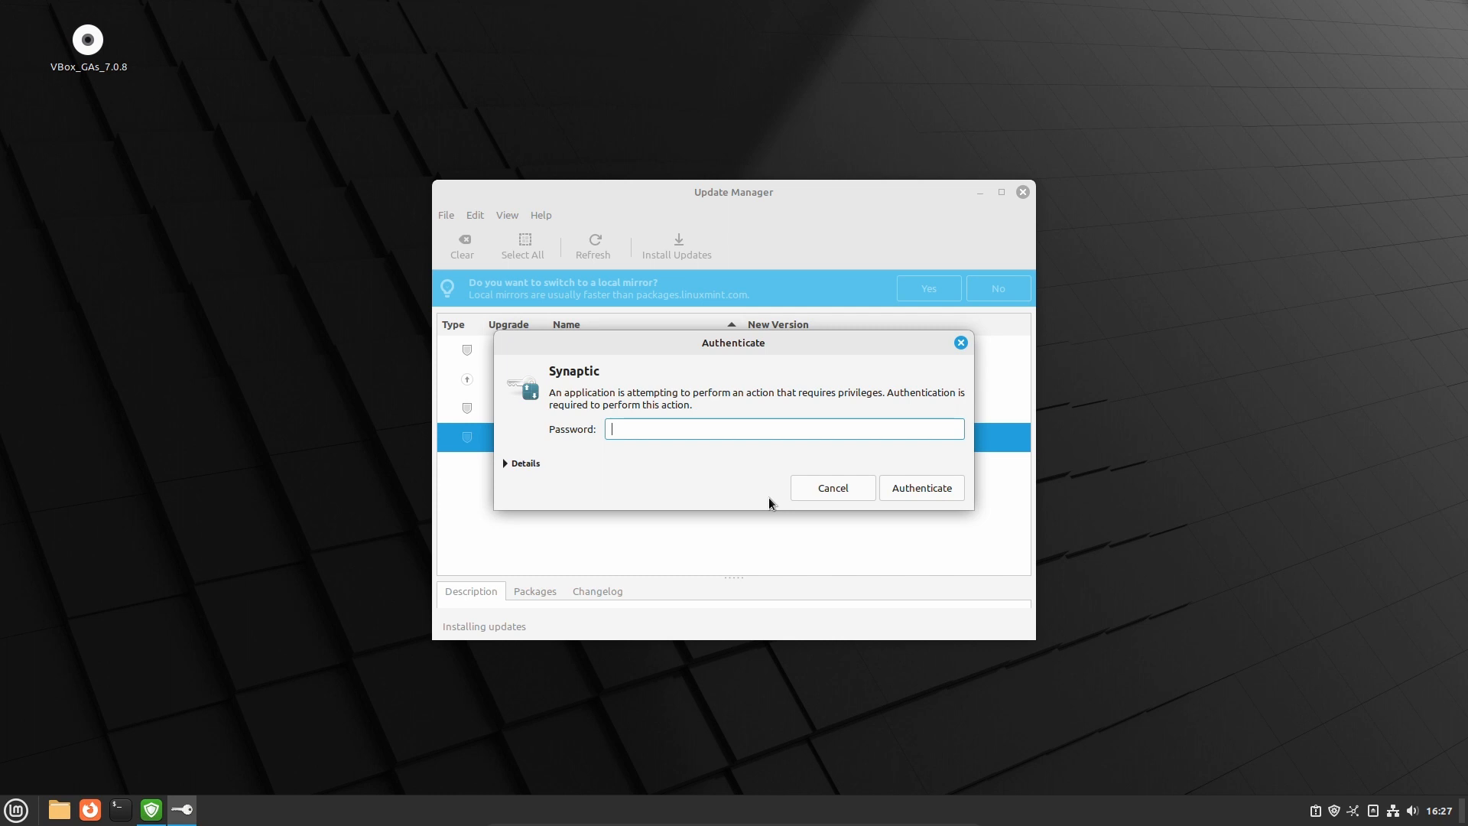
pyautogui.write('*****')
pyautogui.press('Return')
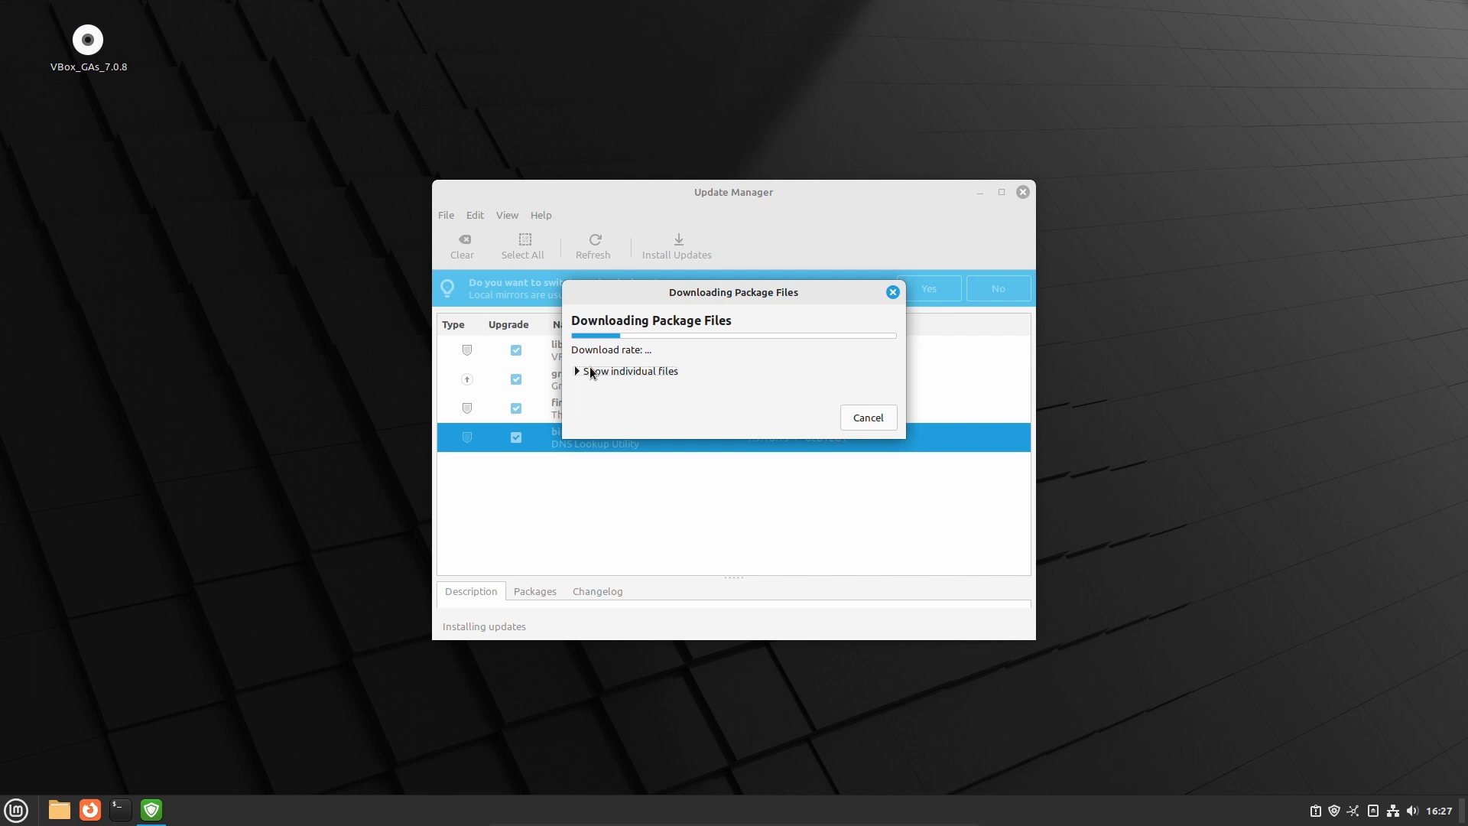
pyautogui.click(591, 372)
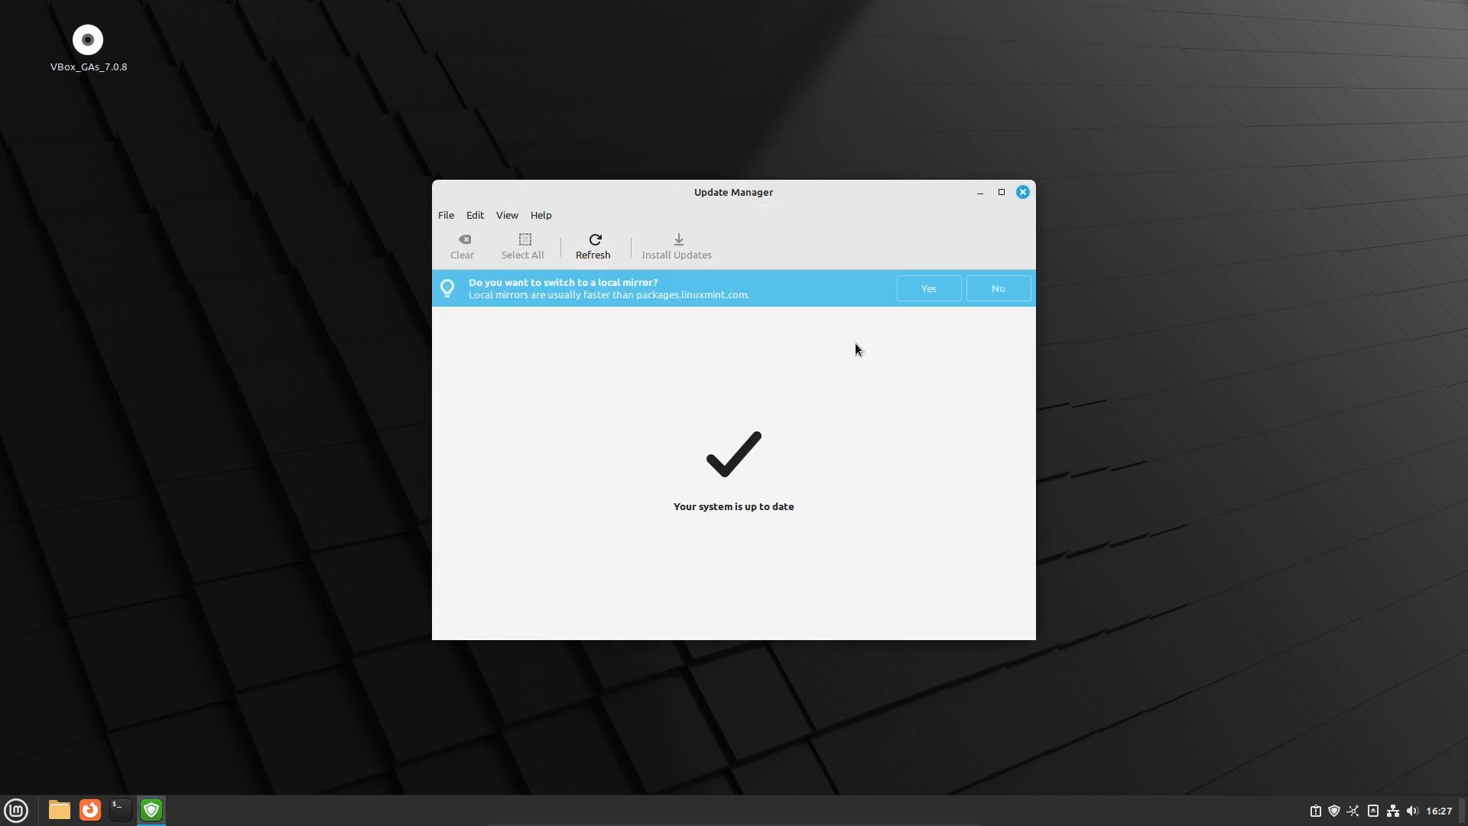
# Accept the faster local mirror suggestion, authenticate, and open the Main (faye) mirror list
pyautogui.click(928, 288)
pyautogui.write('••••••')
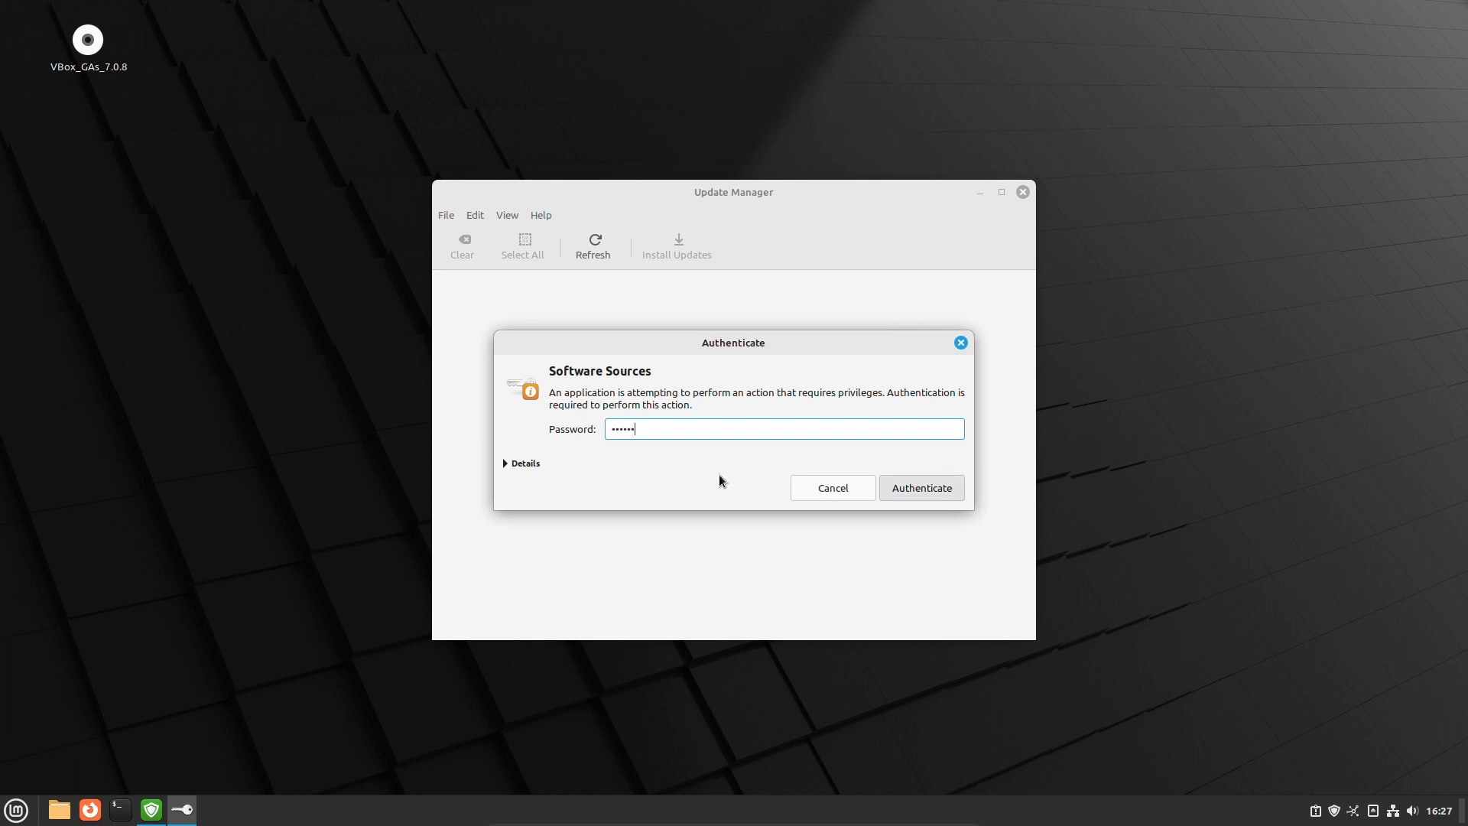
pyautogui.press('Return')
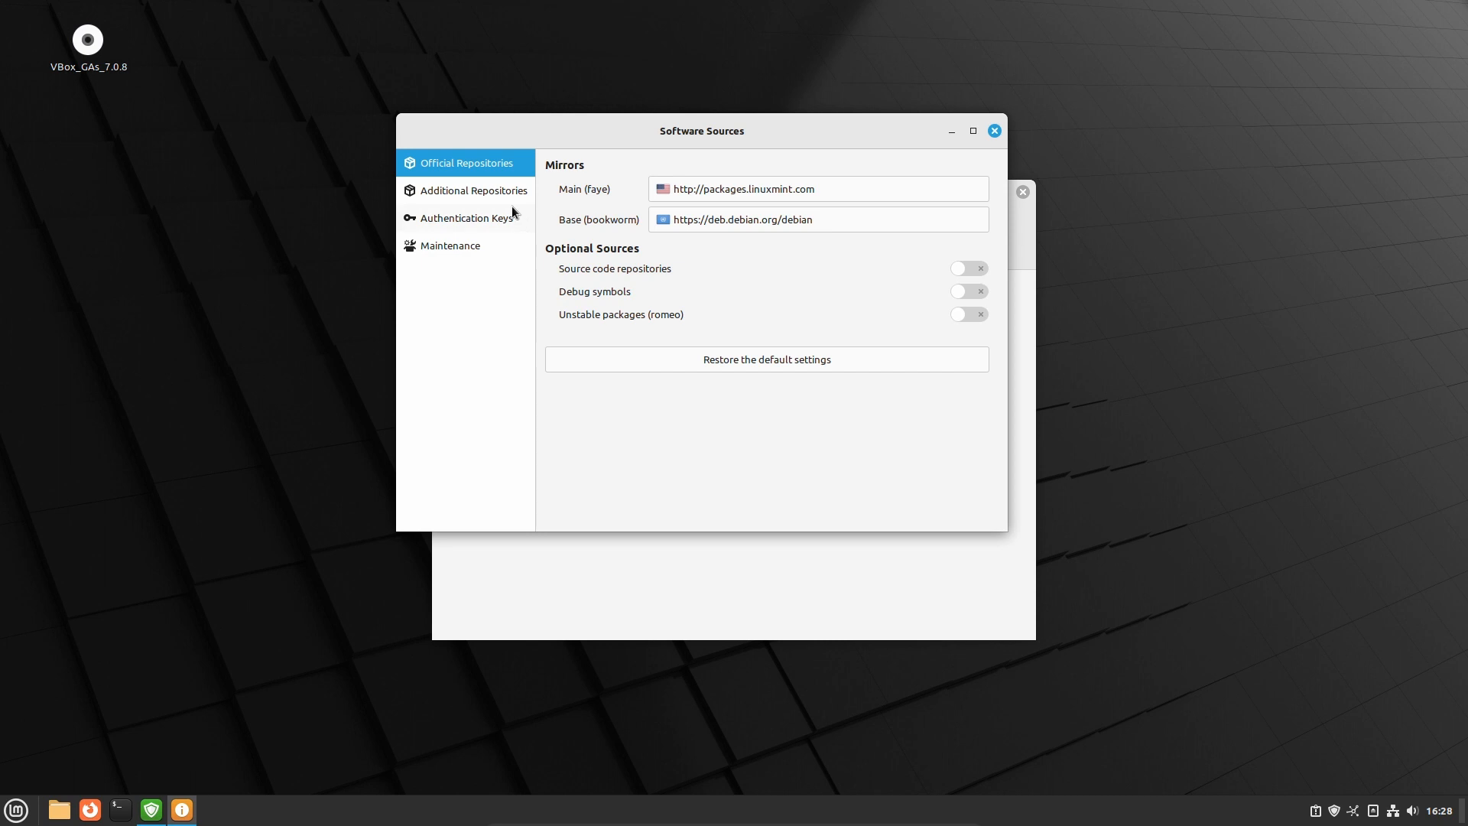
pyautogui.click(844, 198)
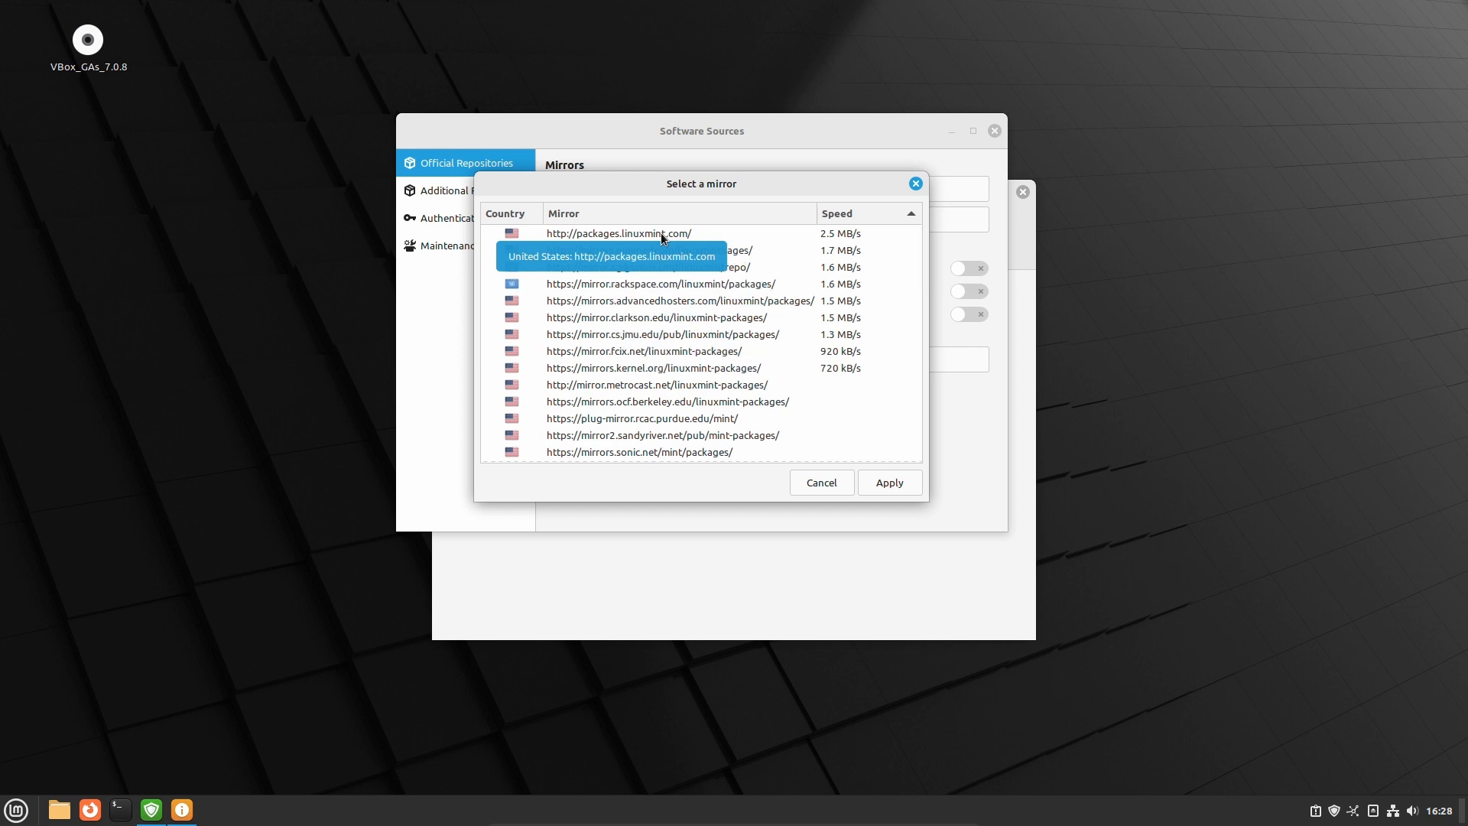
# Sort mirrors fastest first and keep packages.linuxmint.com as the Main mirror
pyautogui.click(843, 213)
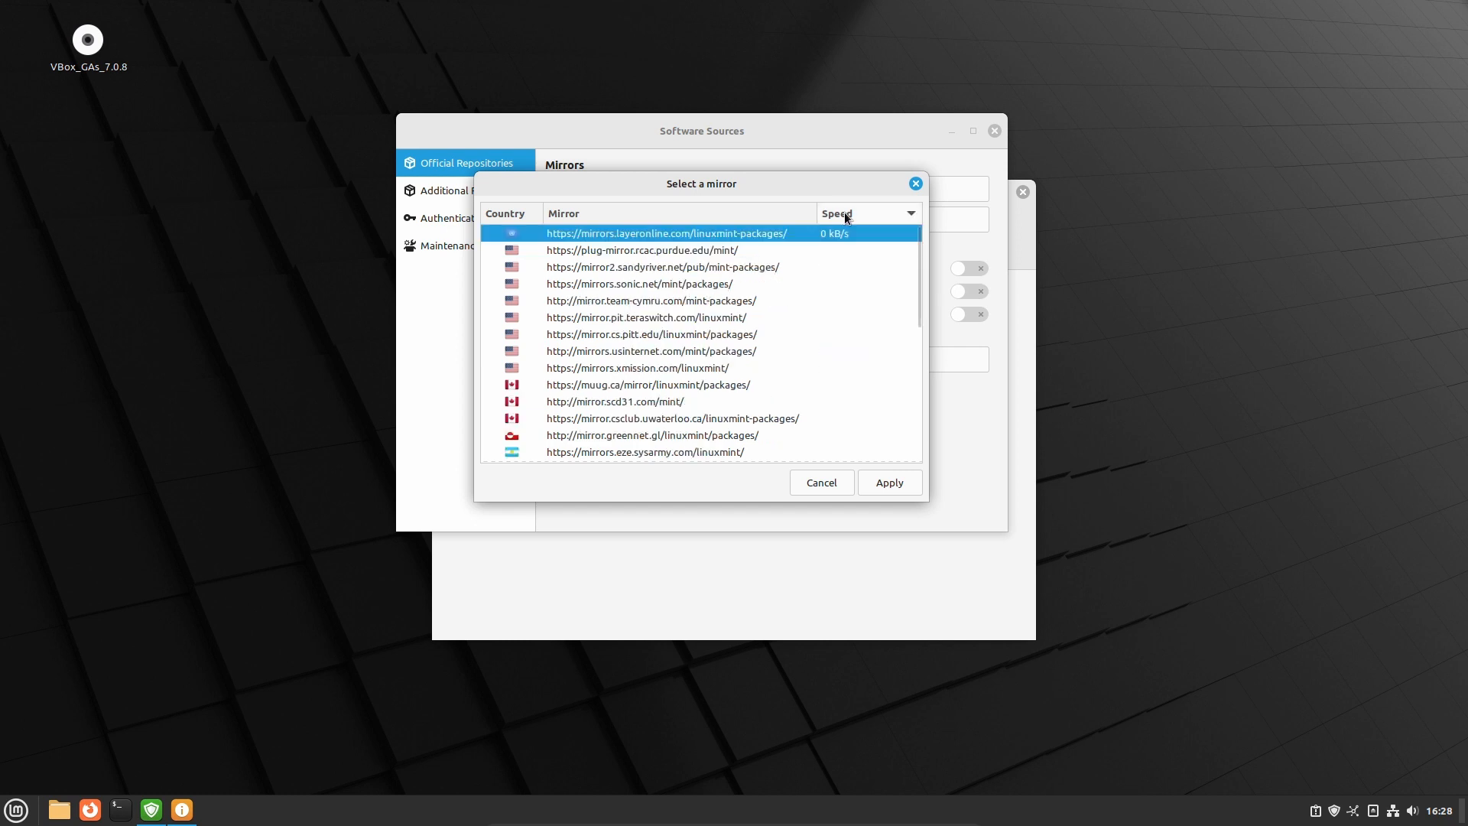
pyautogui.click(844, 213)
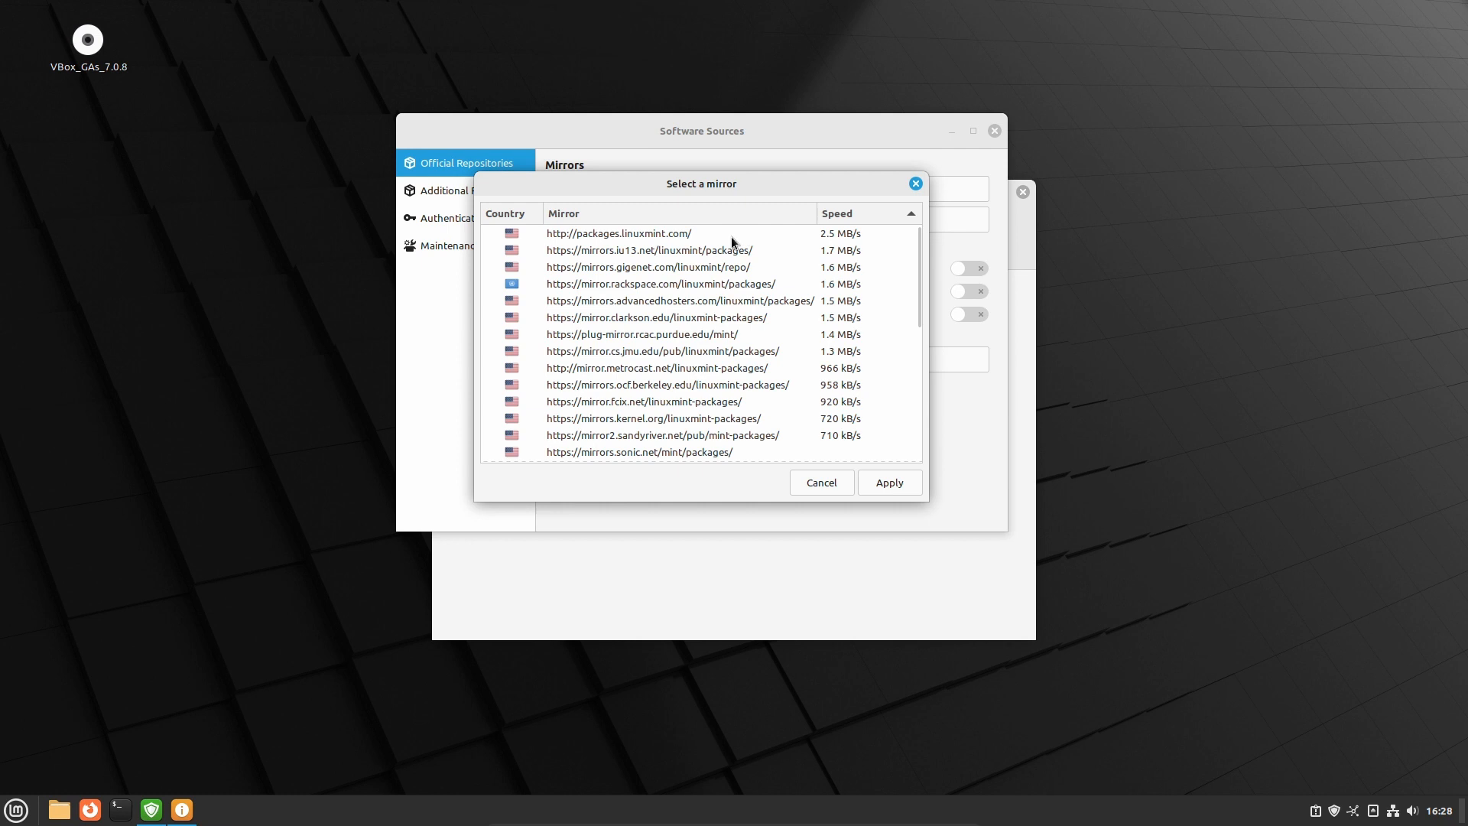
pyautogui.click(732, 239)
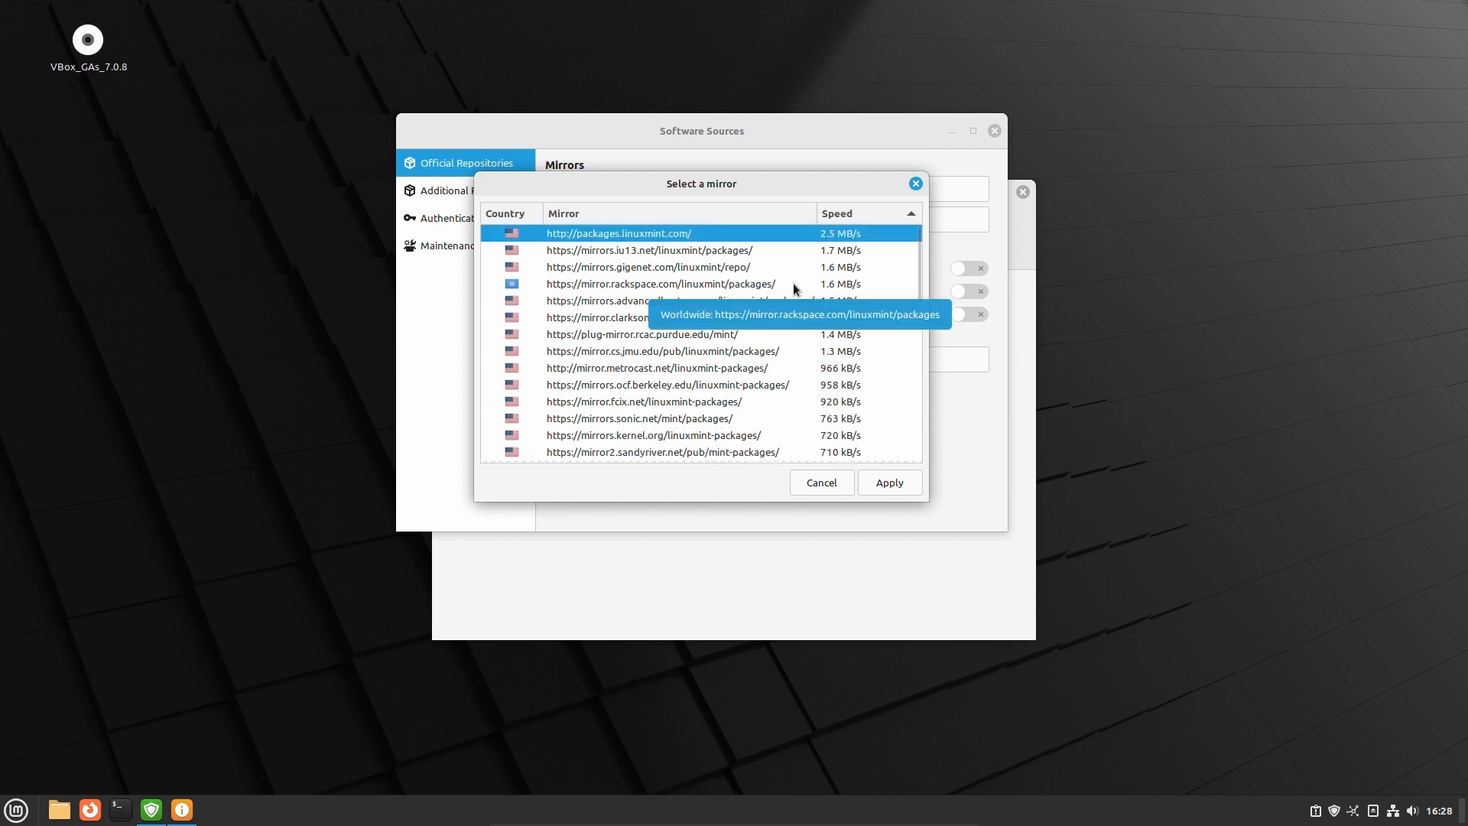
pyautogui.scroll(-4, 774, 358)
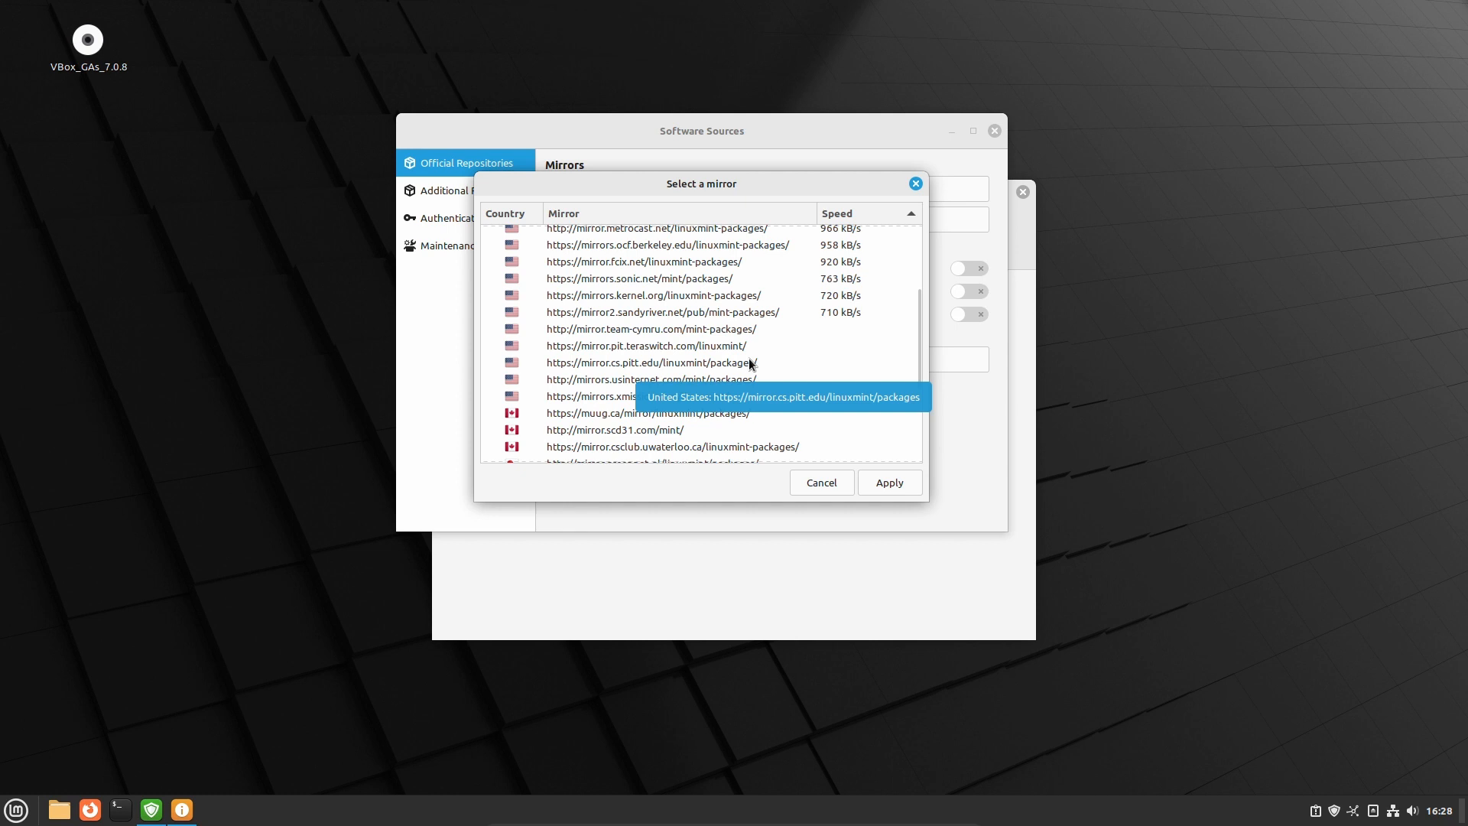
pyautogui.scroll(-5, 761, 370)
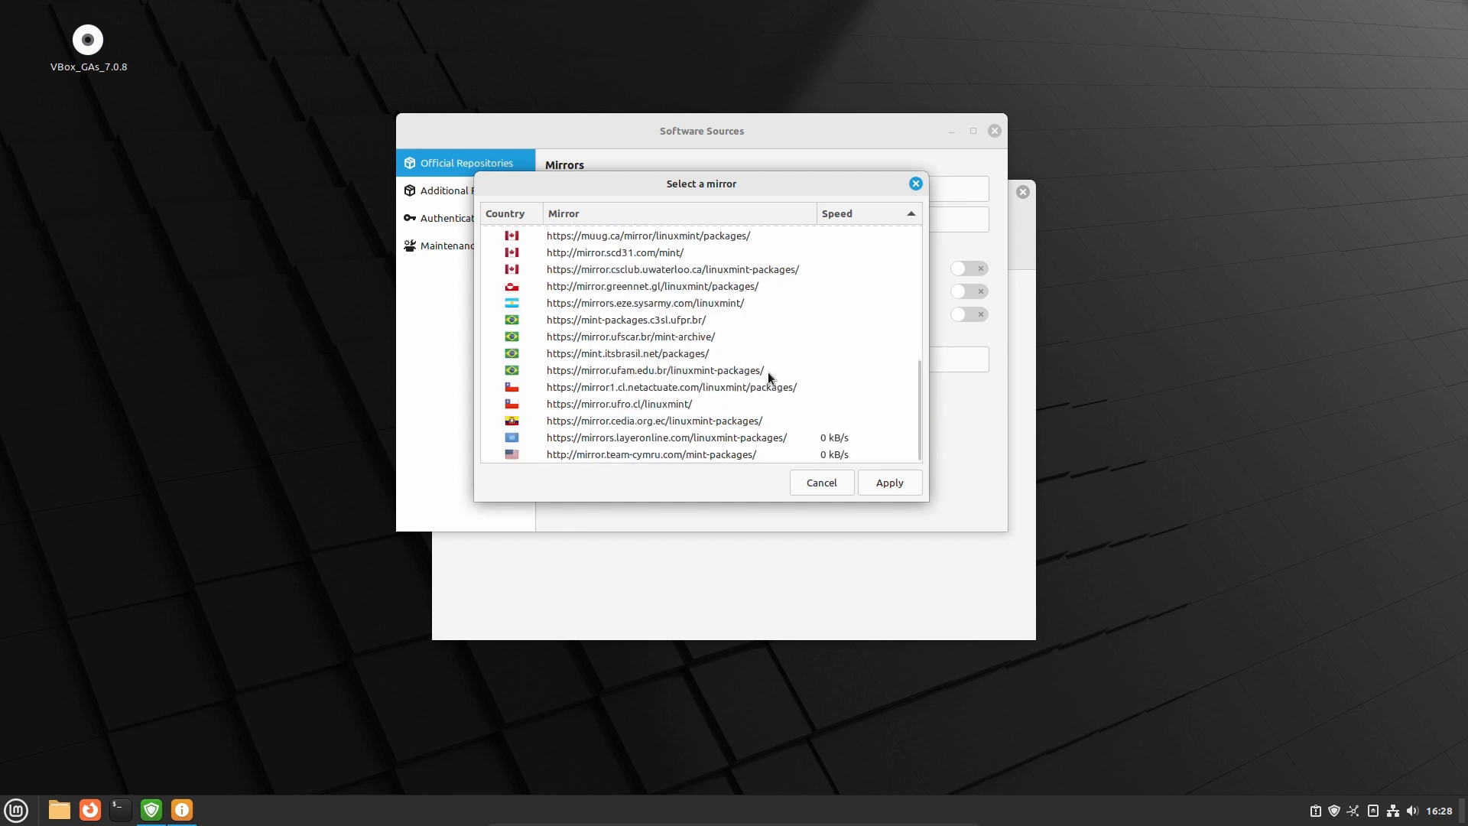
pyautogui.scroll(10, 770, 373)
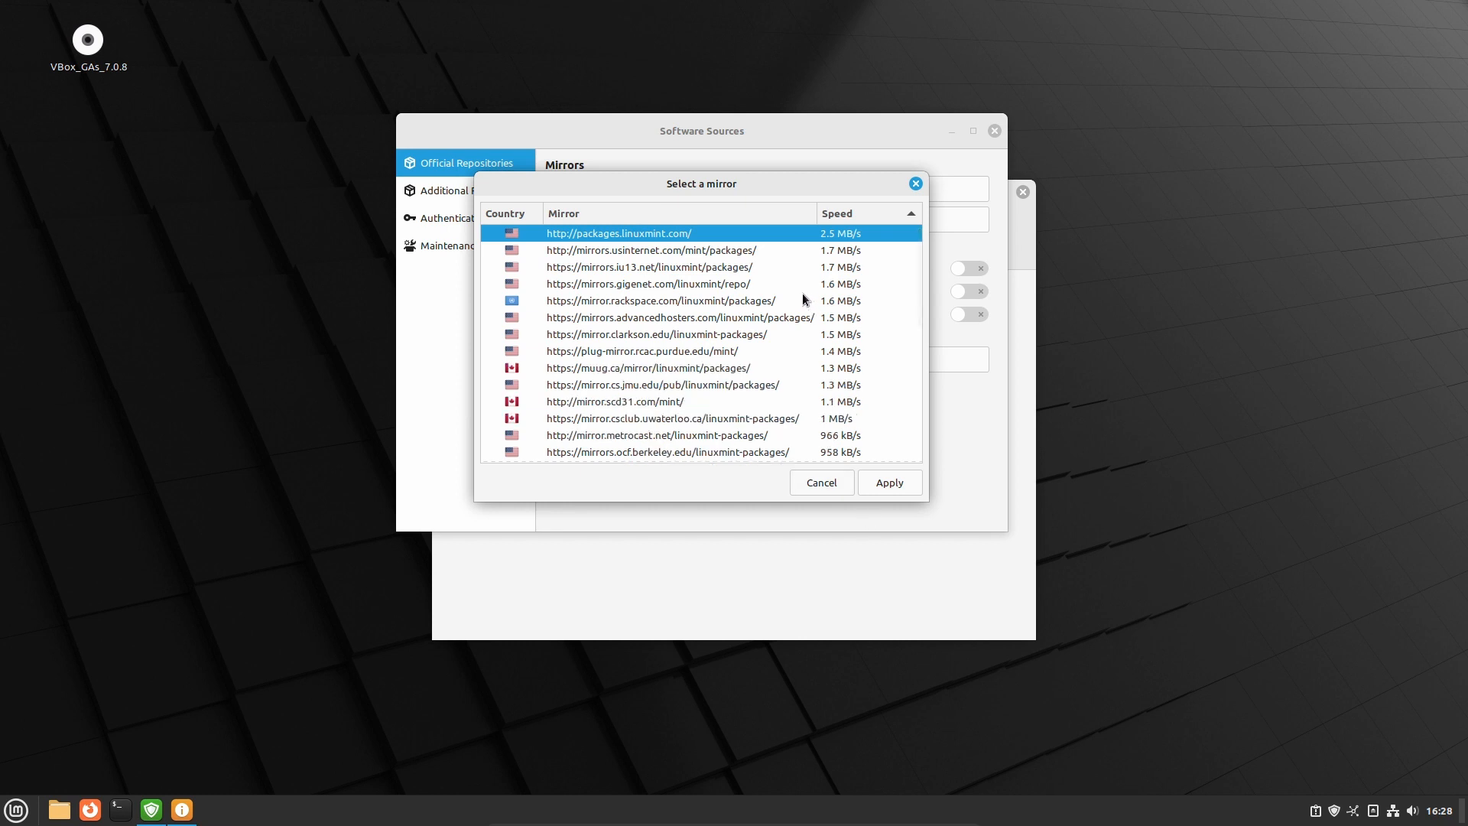
pyautogui.scroll(-10, 686, 330)
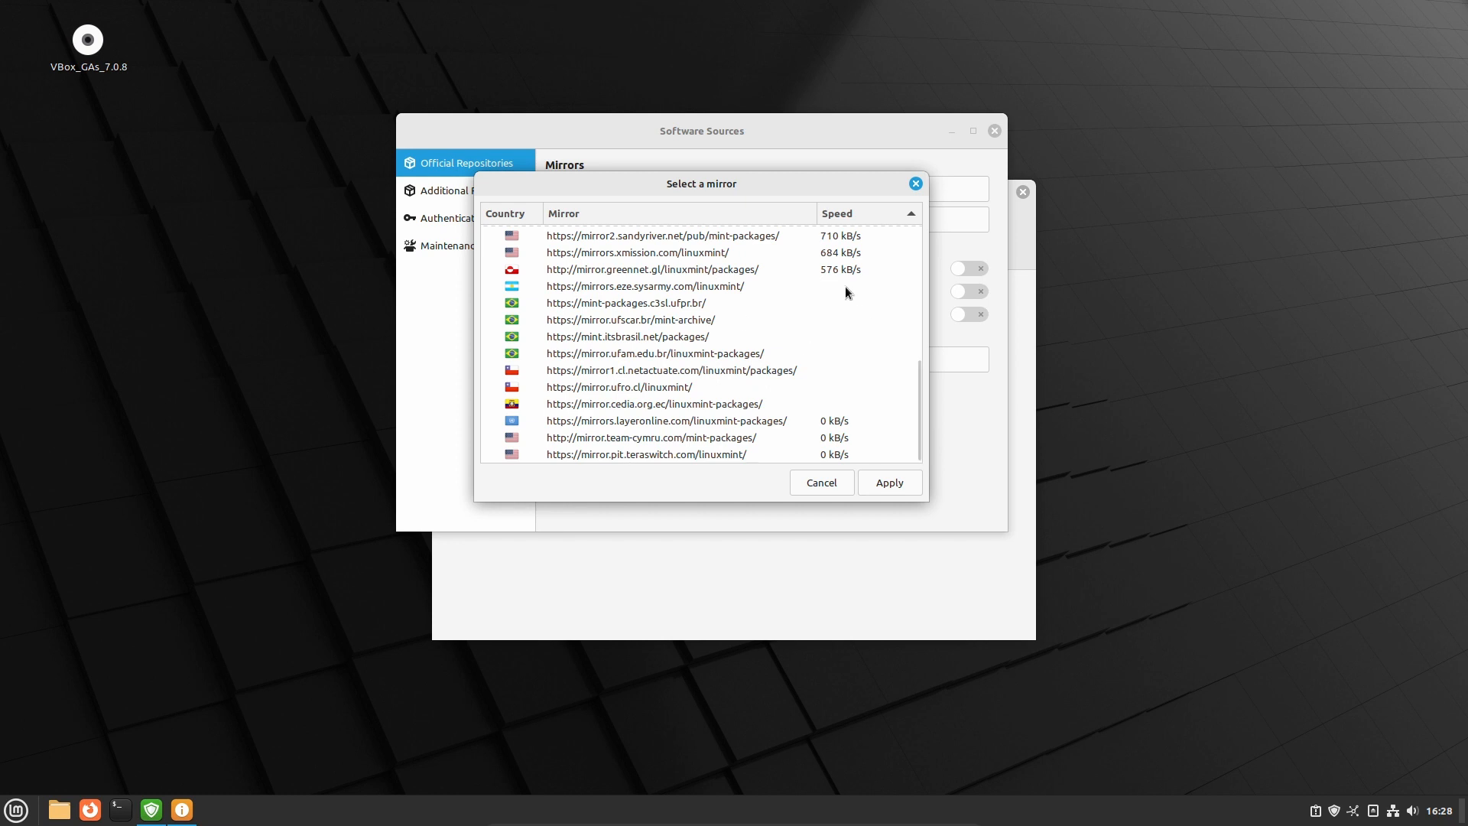
pyautogui.scroll(6, 808, 375)
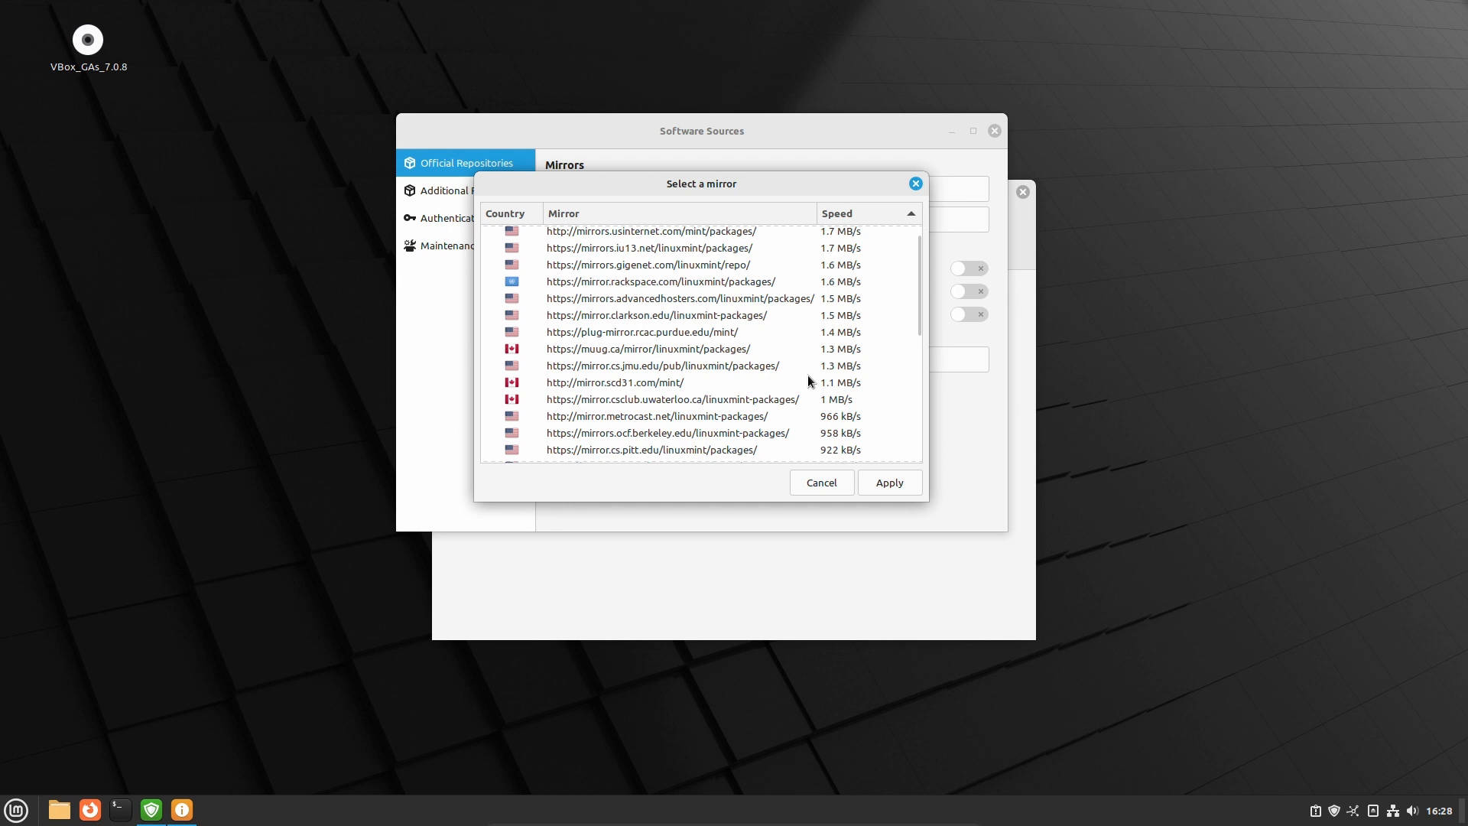
pyautogui.click(803, 482)
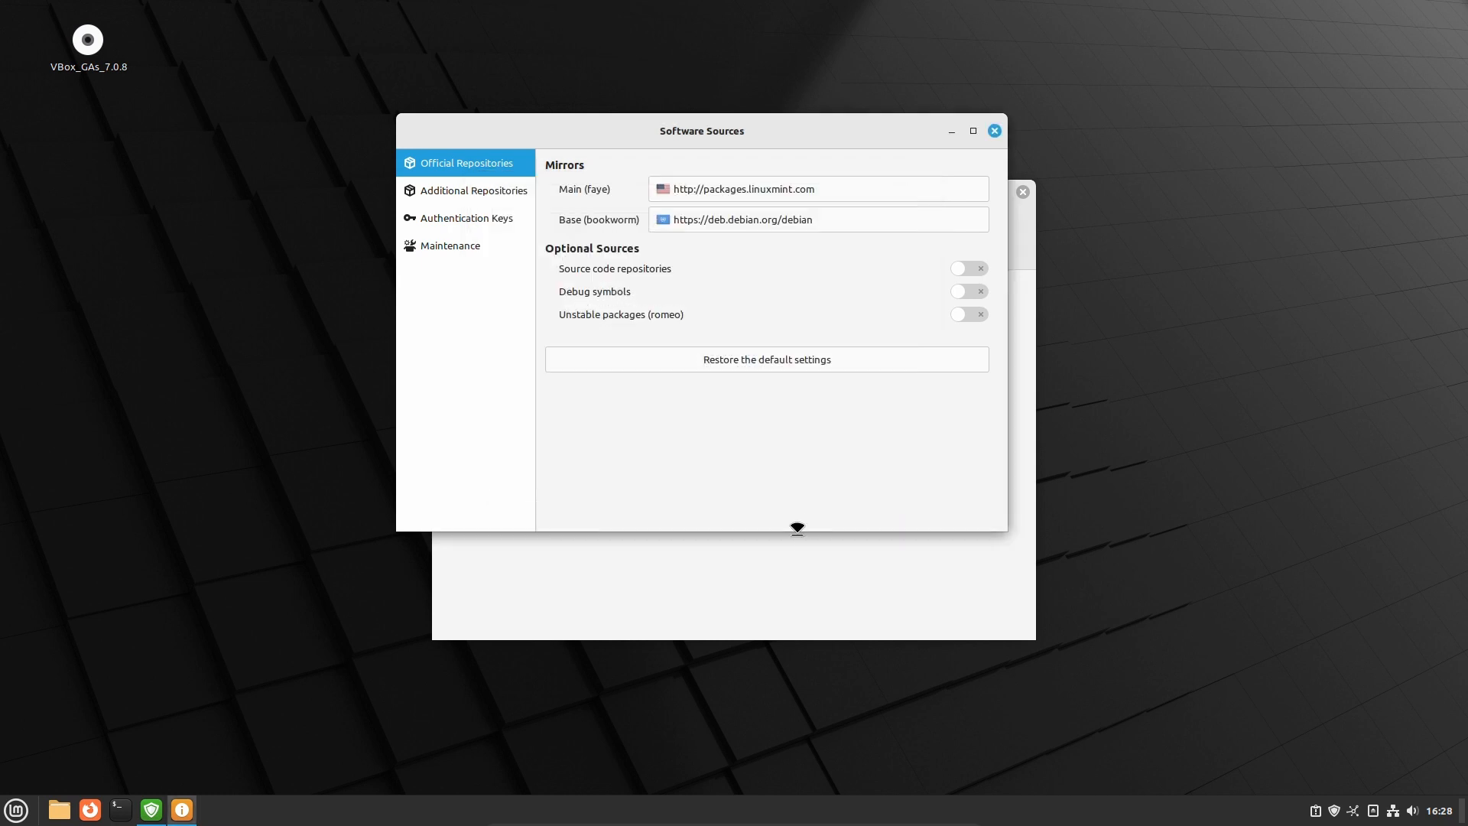
# Look over the Authentication Keys and Maintenance pages, then close Software Sources
pyautogui.click(468, 219)
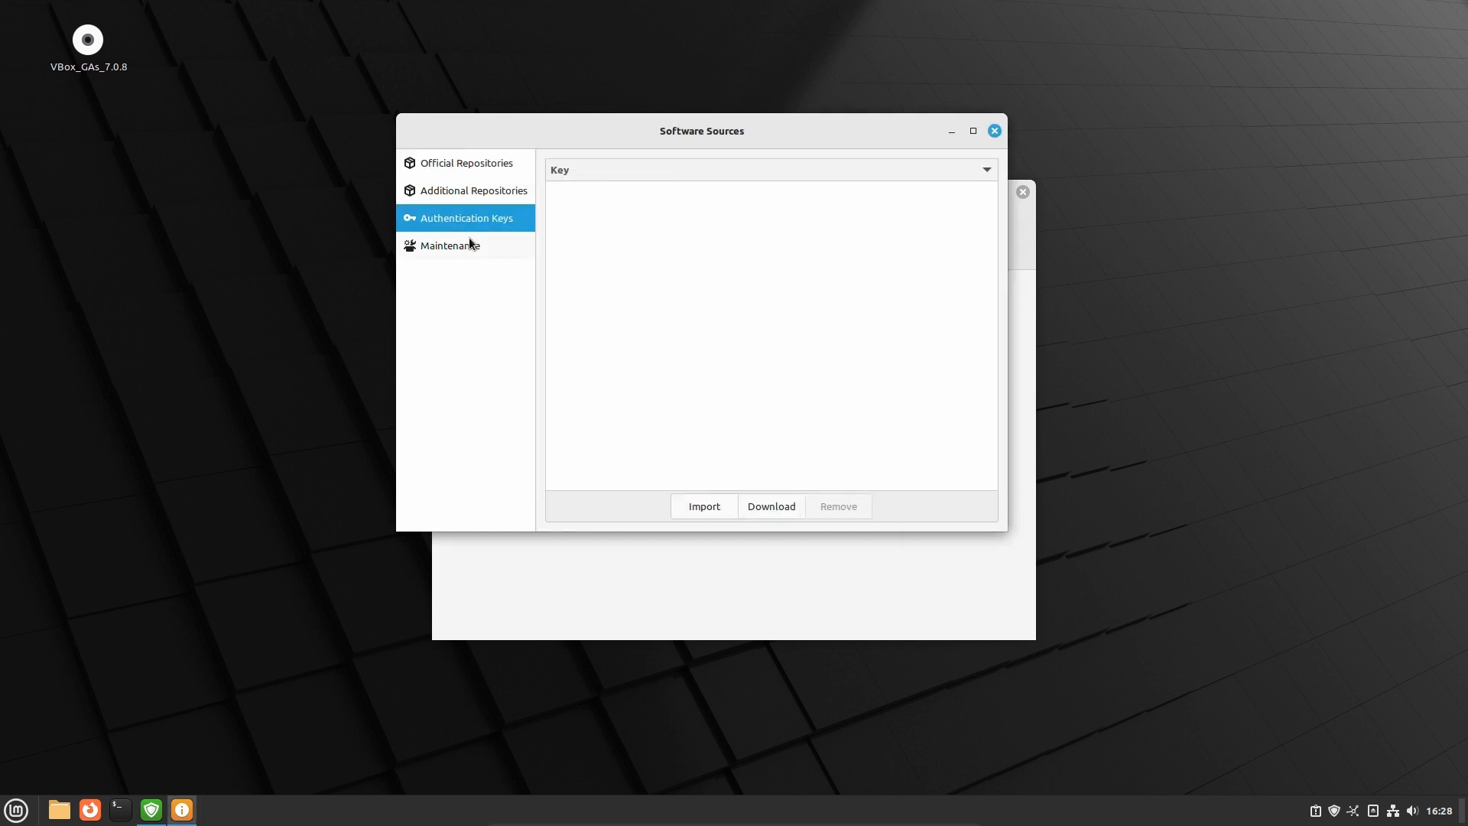
pyautogui.click(470, 243)
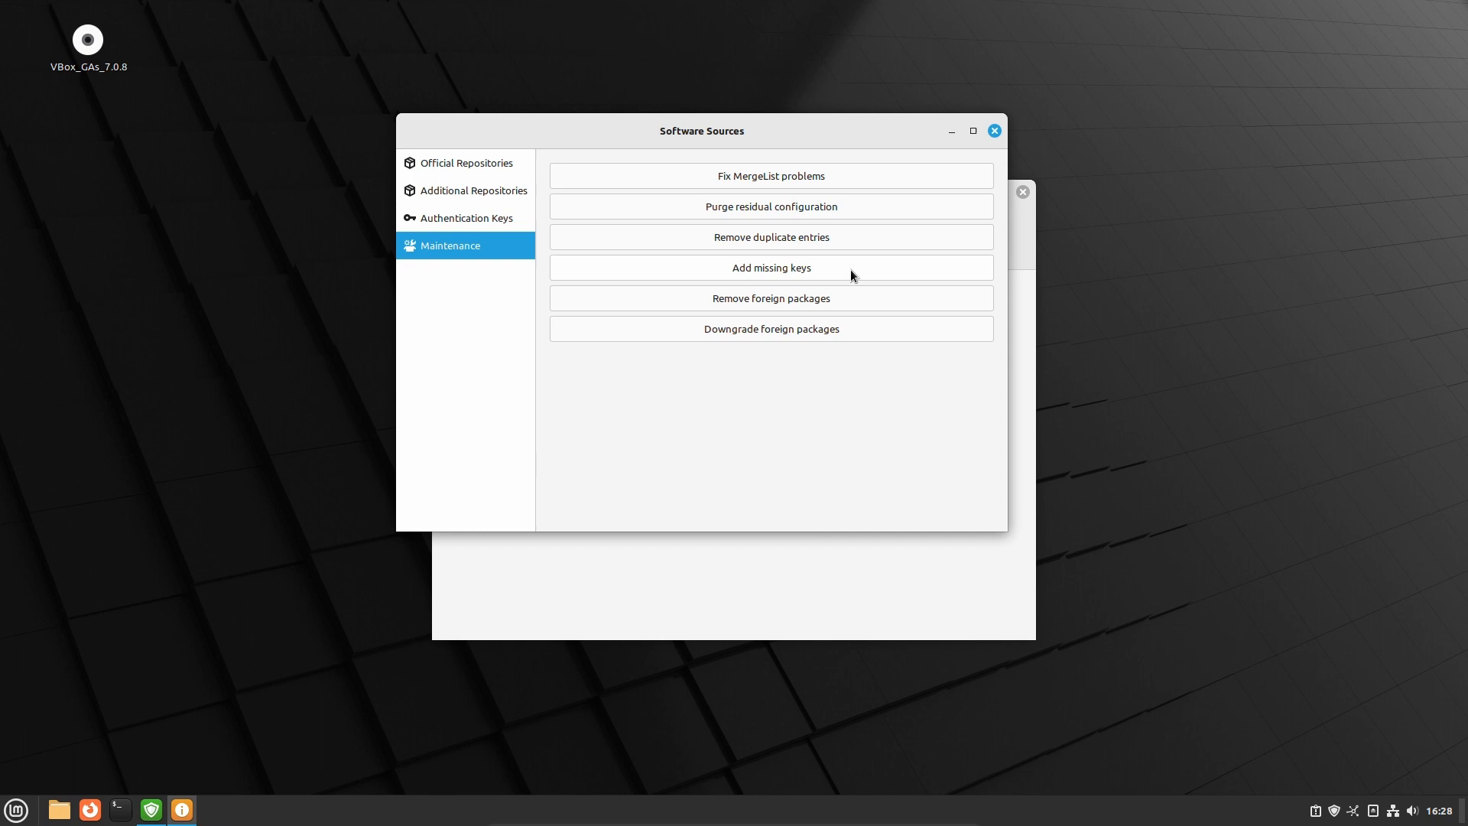
pyautogui.click(994, 131)
# Quit Update Manager via File > Quit and bring up the applications menu
pyautogui.click(446, 215)
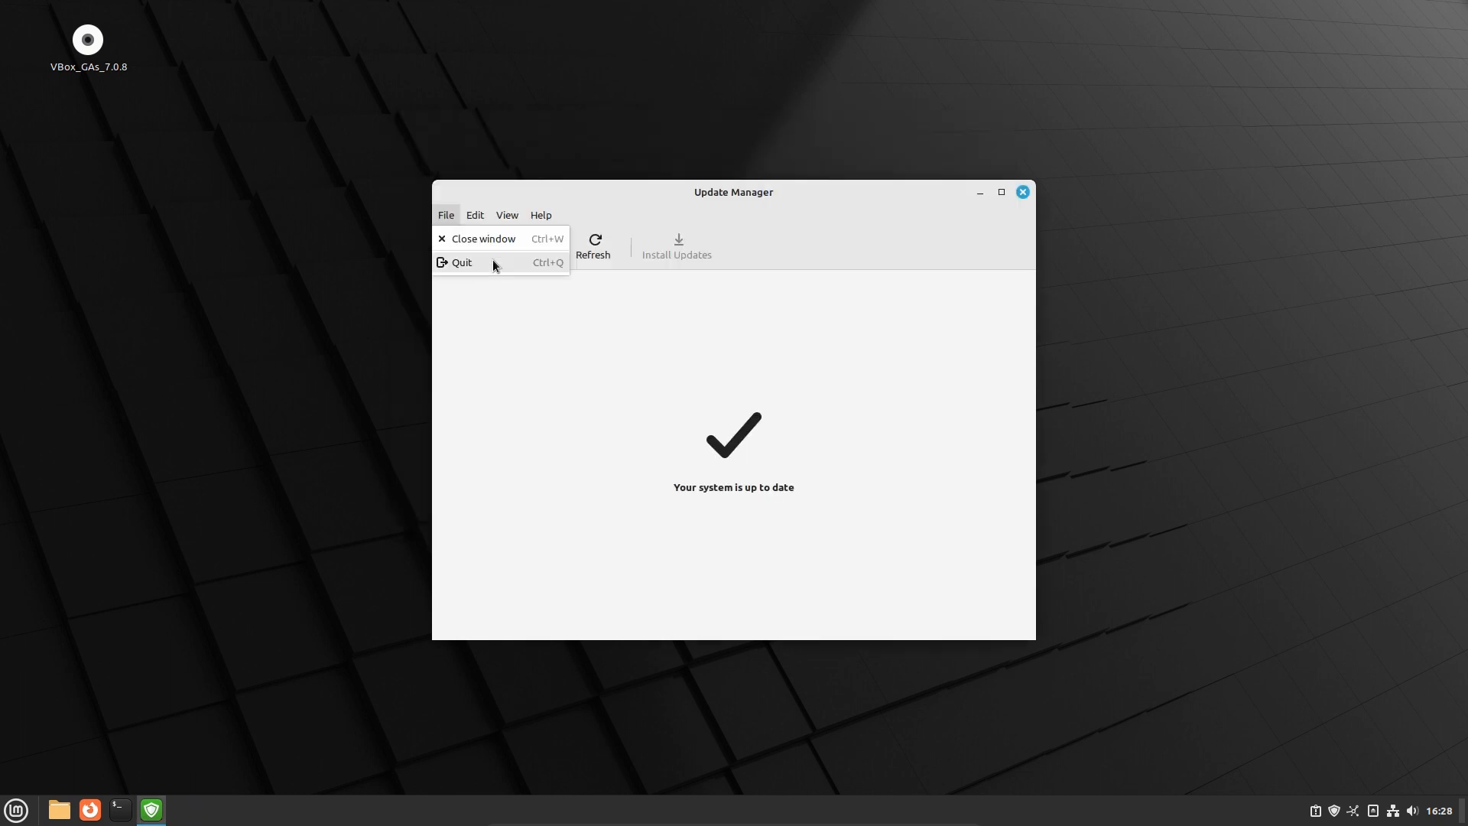
pyautogui.click(493, 262)
pyautogui.click(16, 810)
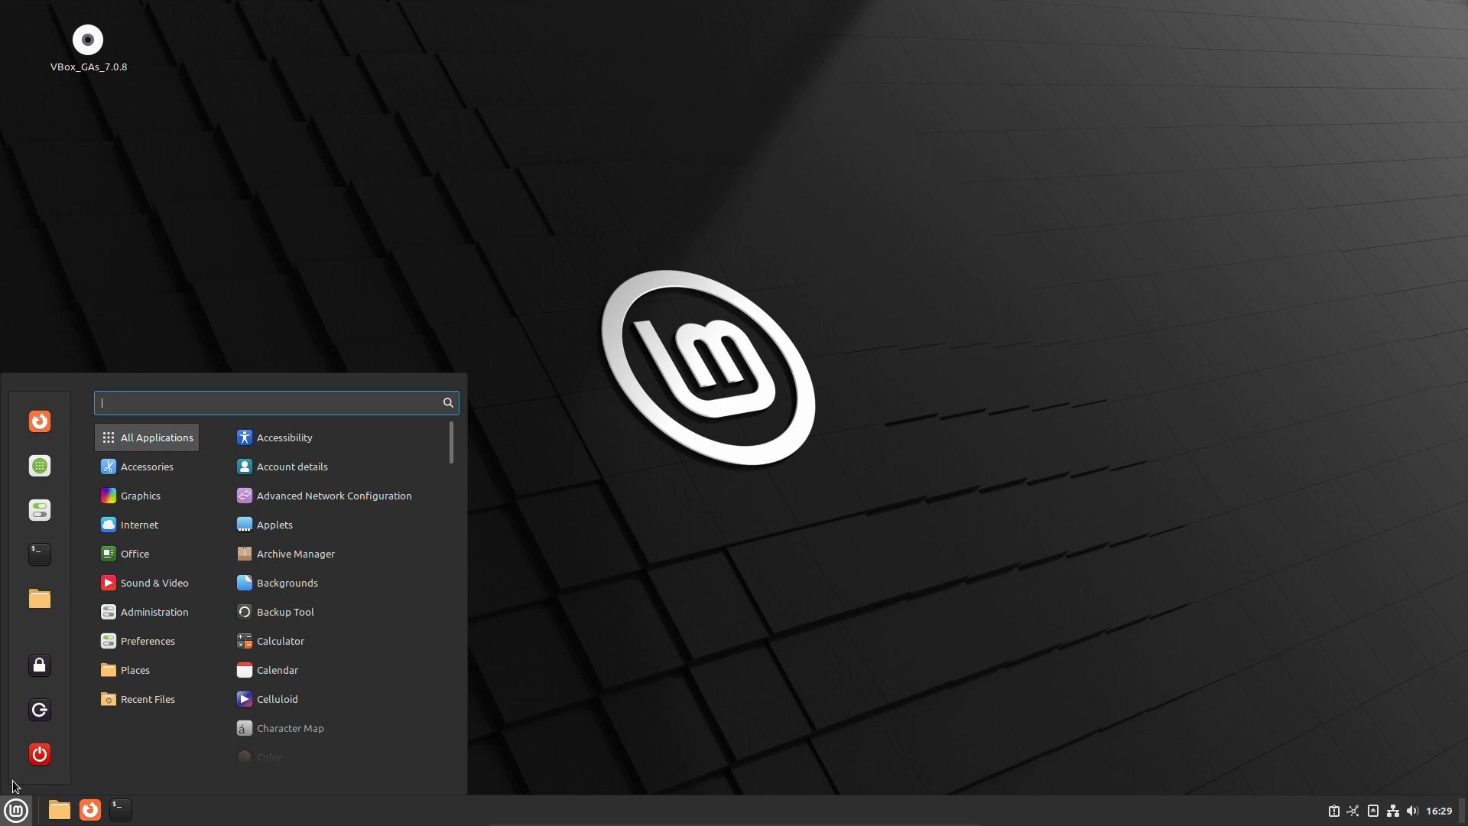
pyautogui.moveTo(197, 605)
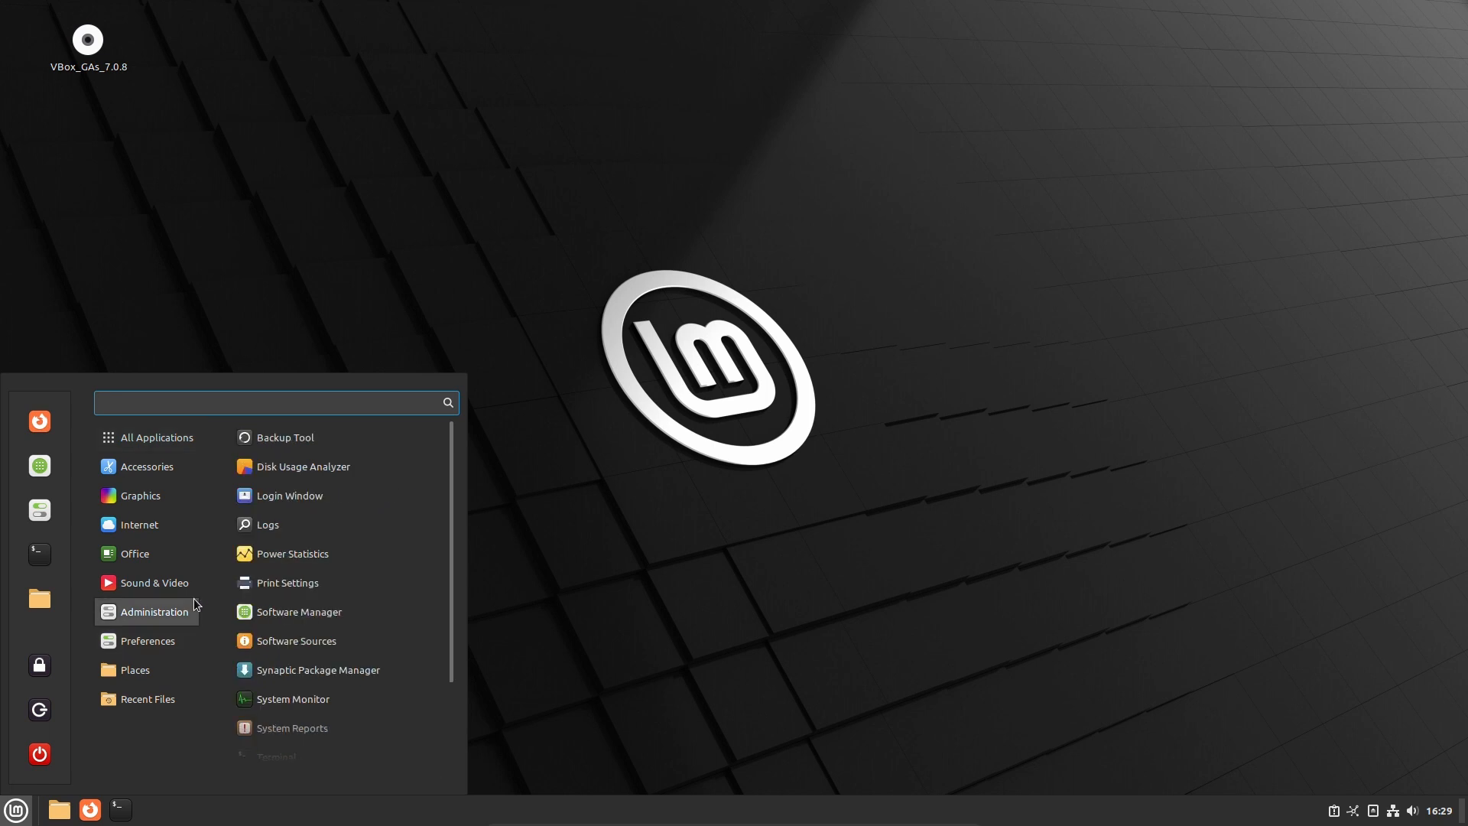
pyautogui.moveTo(96, 535)
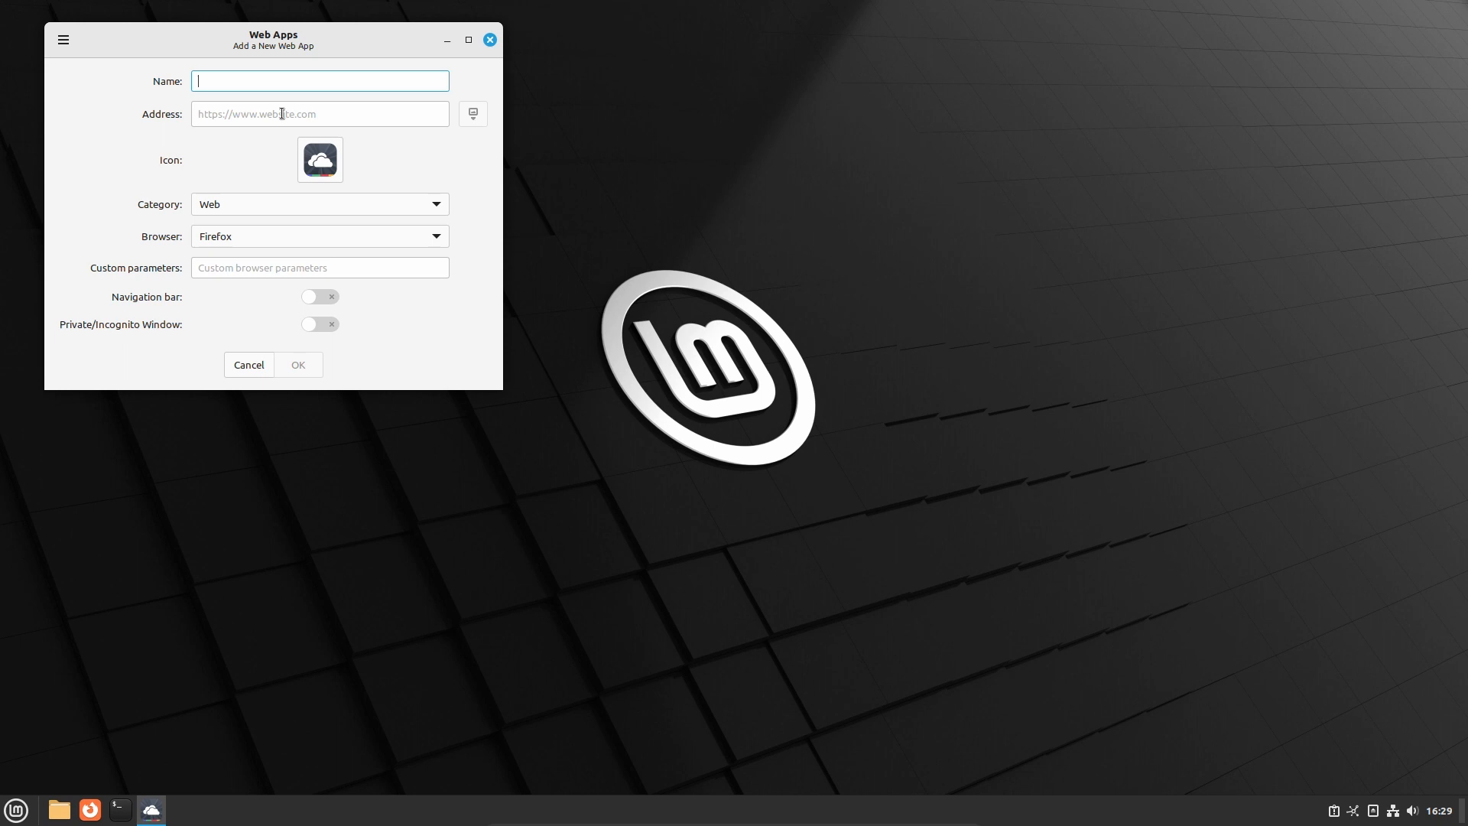
pyautogui.write('google')
pyautogui.click(300, 120)
pyautogui.write('http')
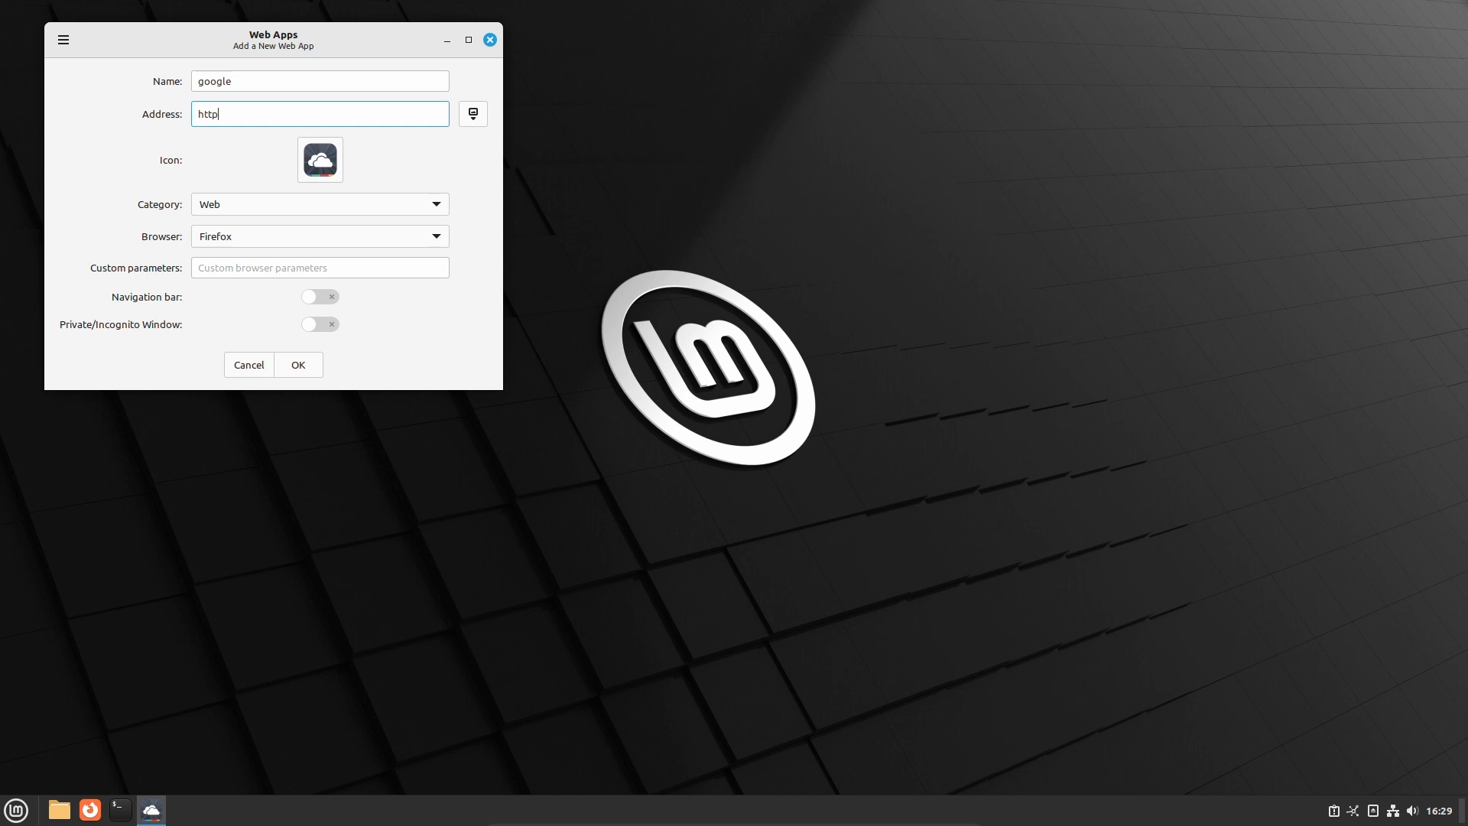
pyautogui.write('s://google.com')
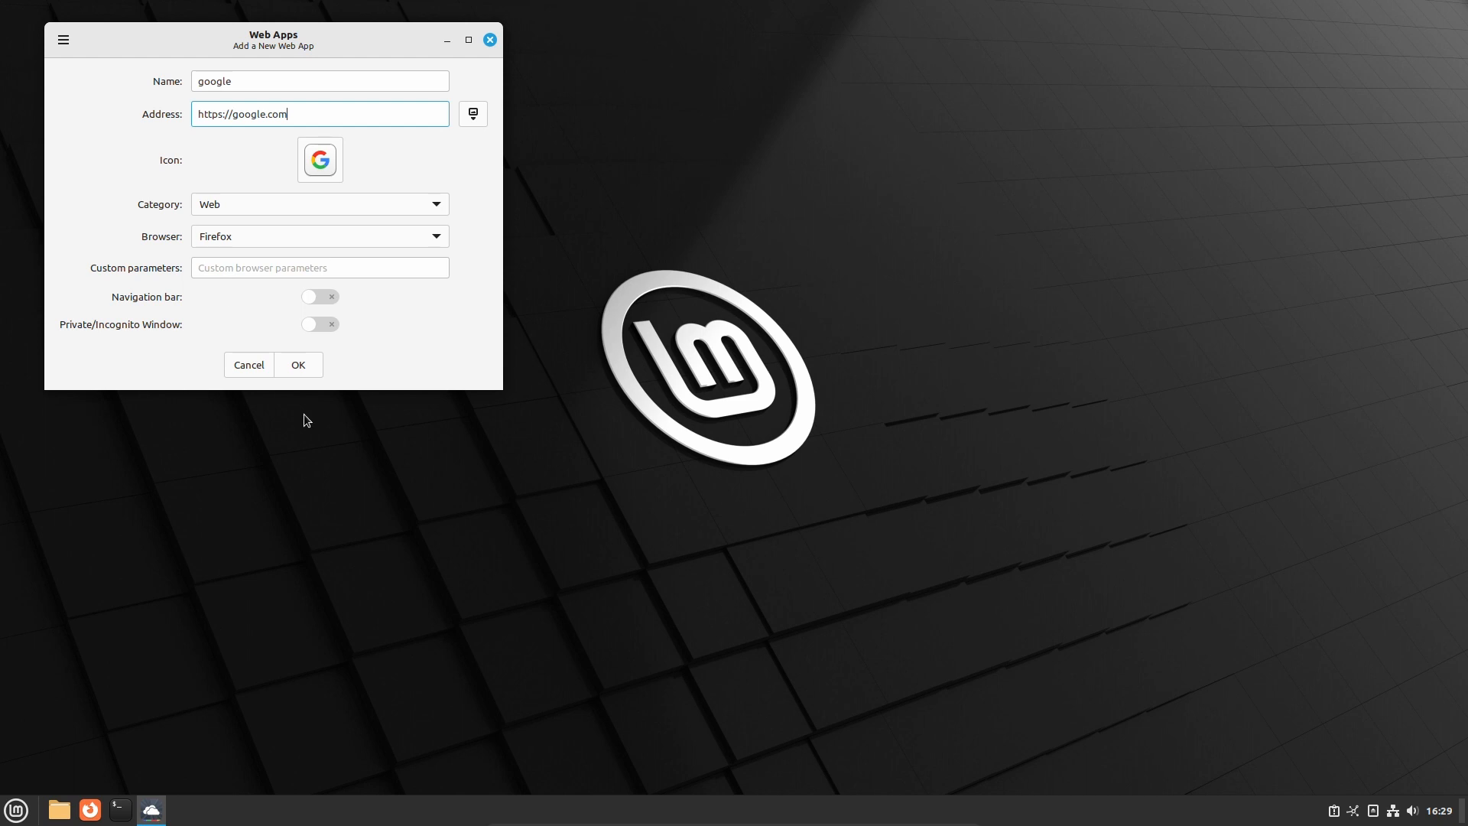
pyautogui.hotkey('alt', 'F4')
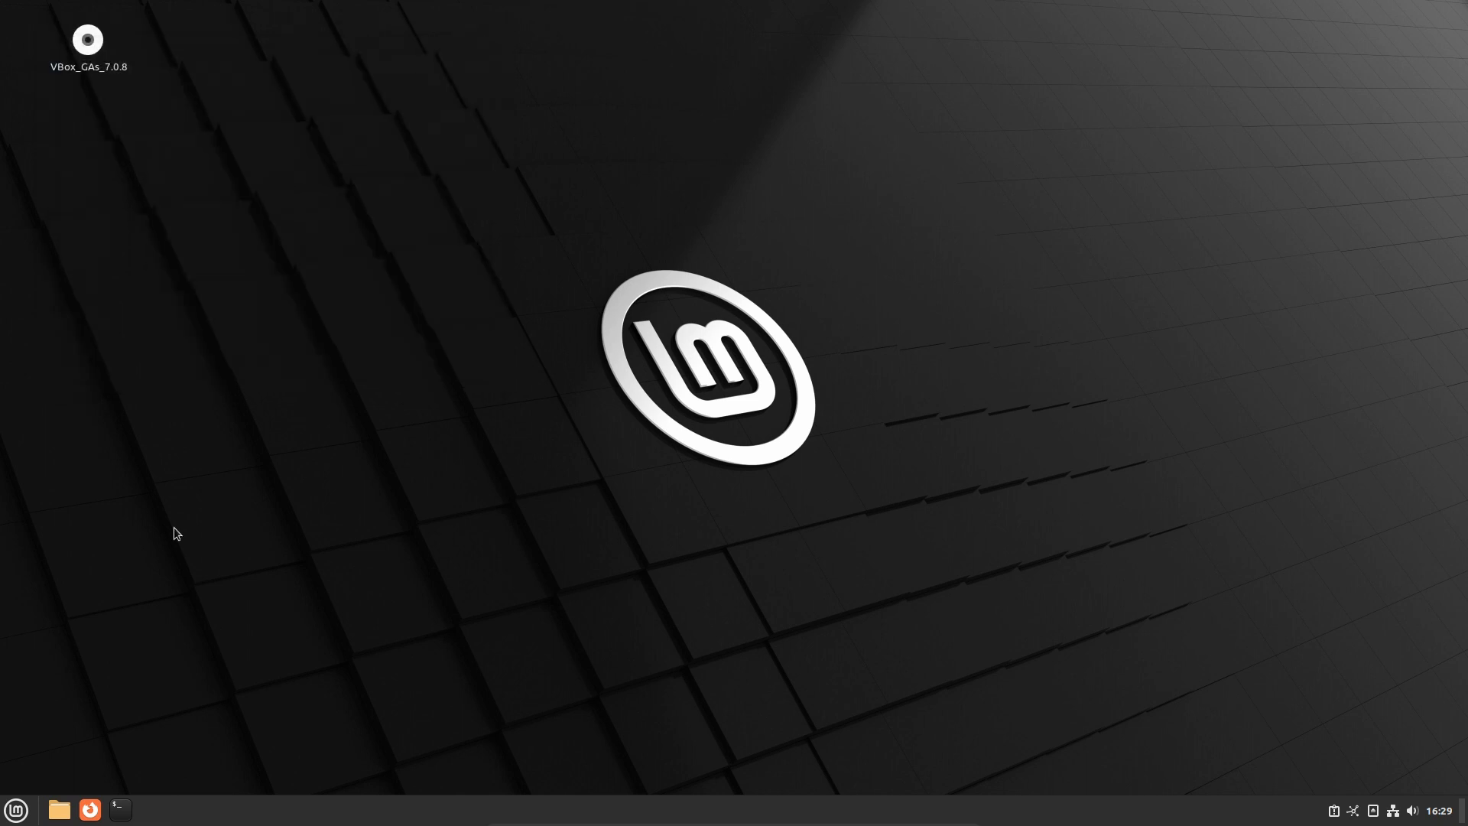
# Launch the google web app, confirm Google's homepage loads in Firefox, then close it
pyautogui.click(9, 815)
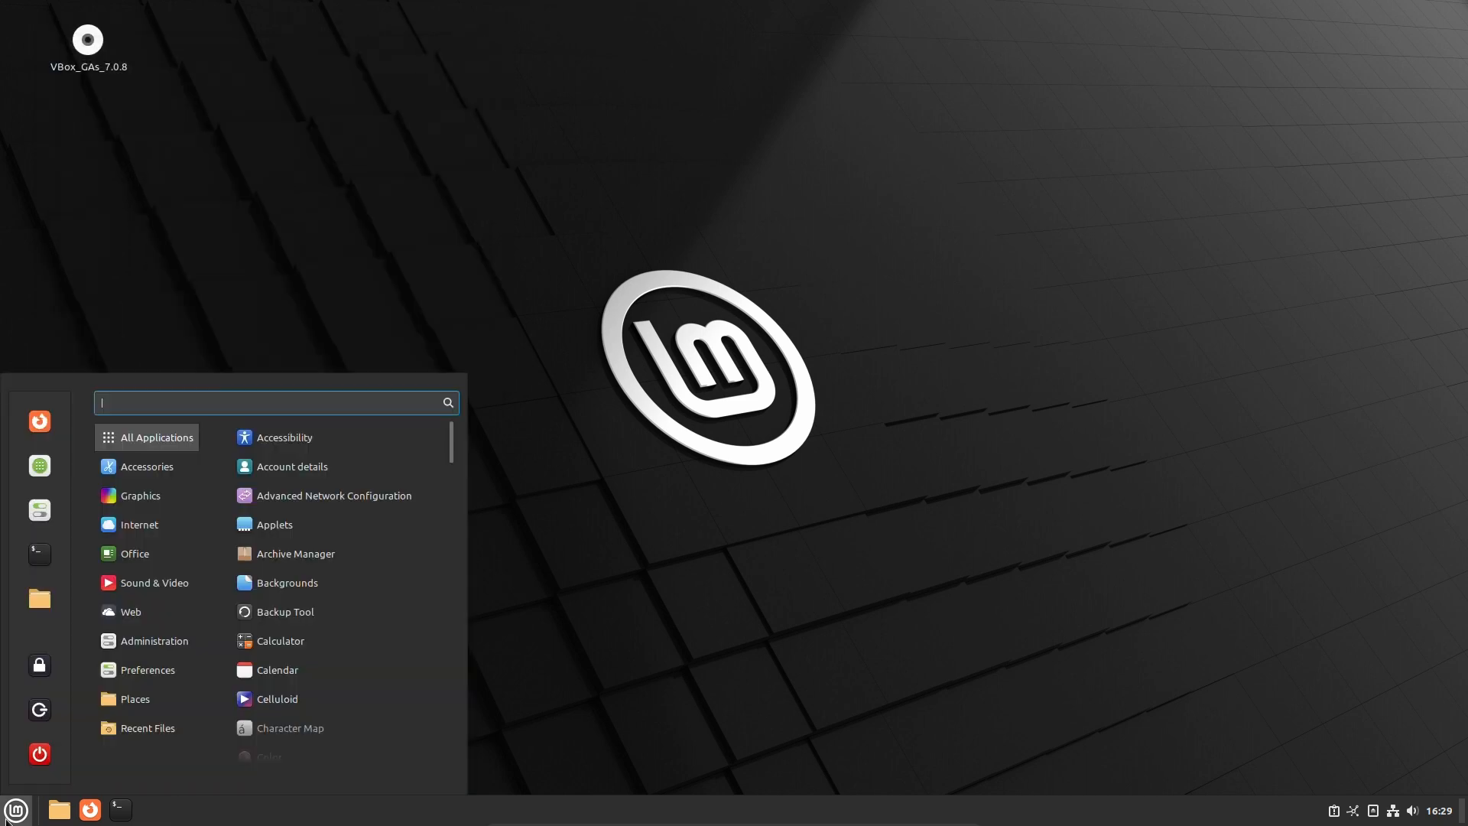
pyautogui.click(9, 815)
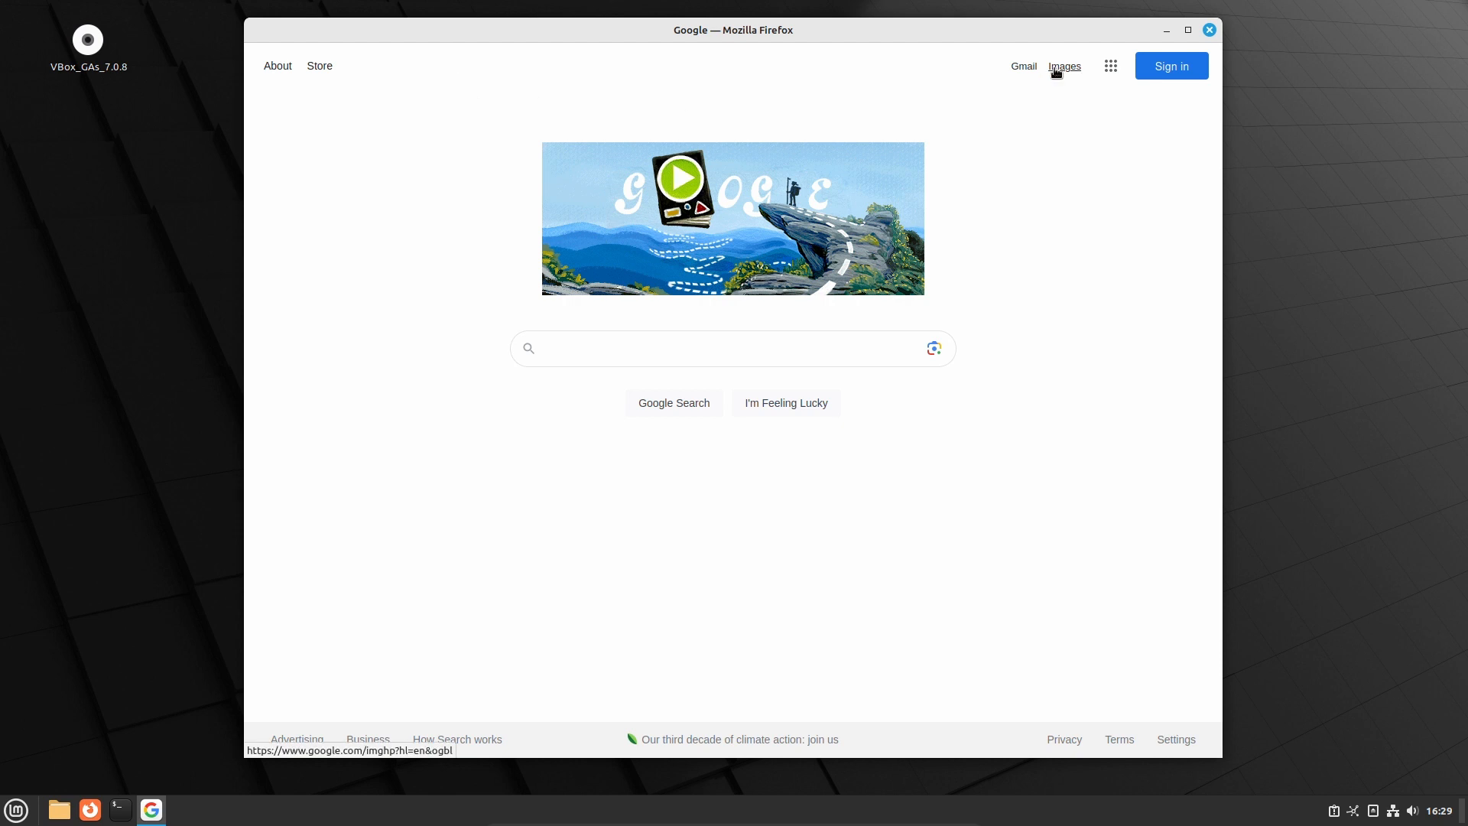
pyautogui.click(1204, 29)
pyautogui.press('super')
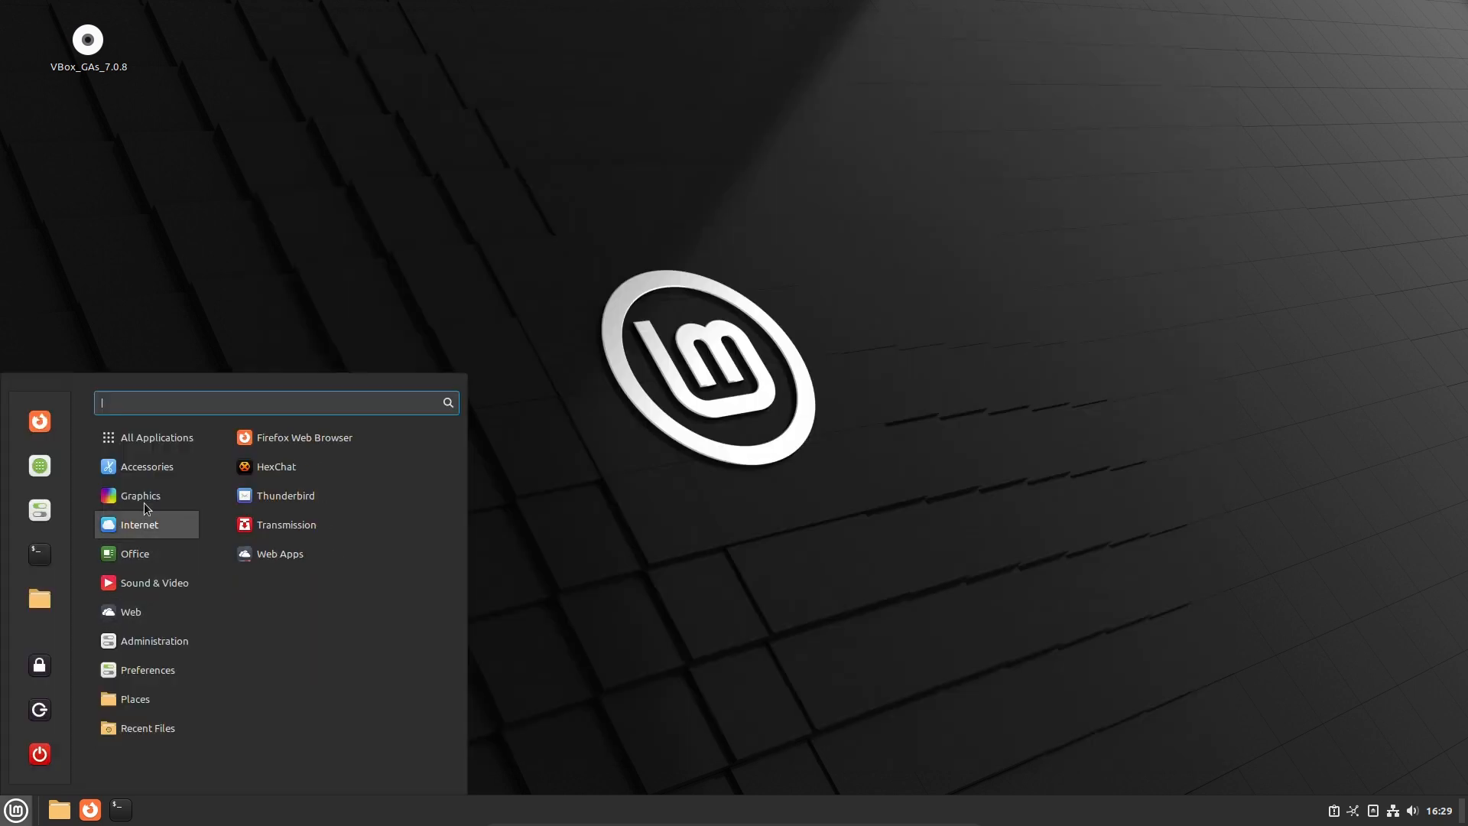
# Open Disks from Accessories to check the 64 GB disk and About Disks (gnome-disk-utility 43.0)
pyautogui.moveTo(147, 466)
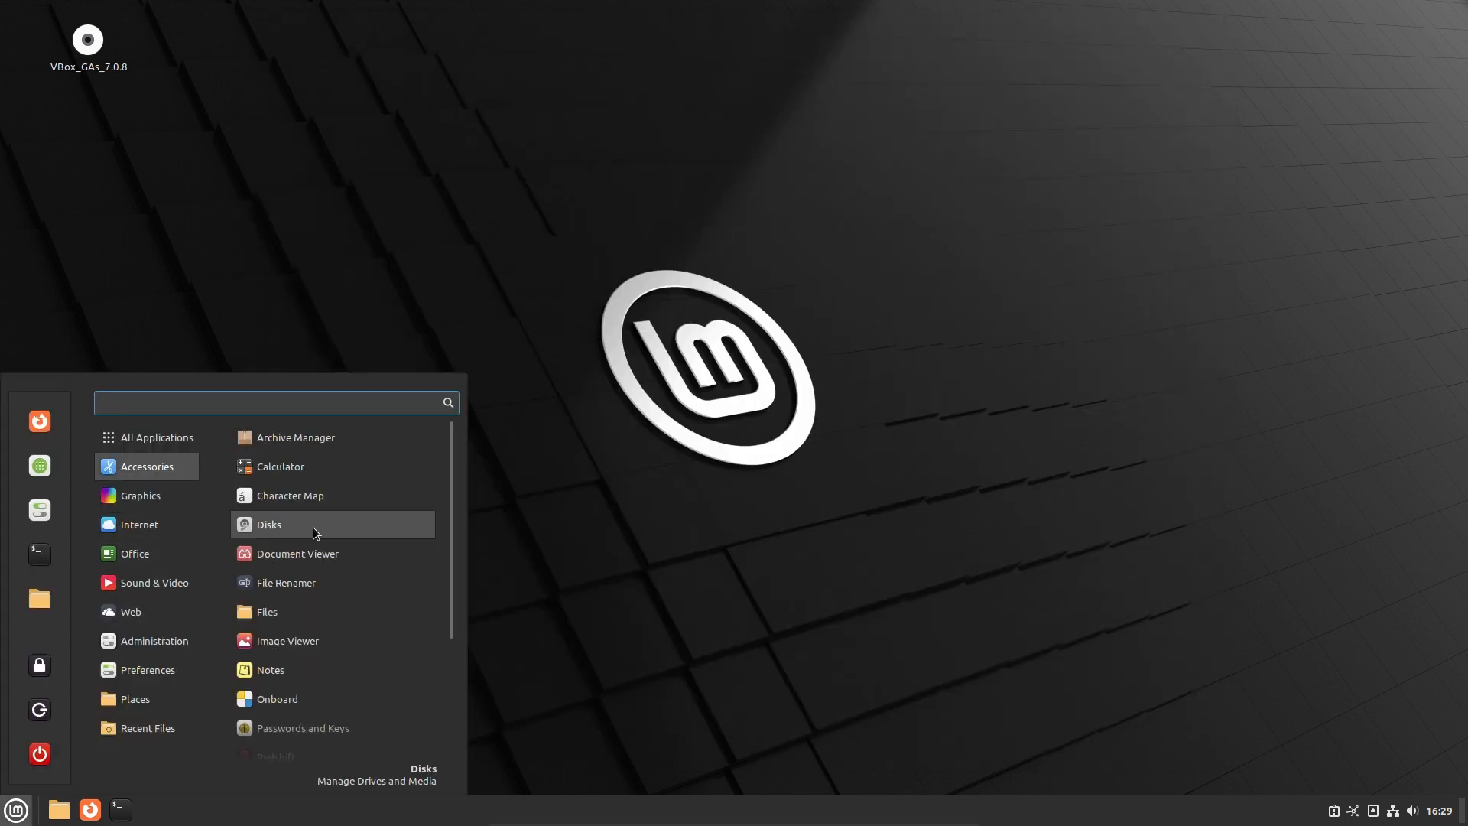
pyautogui.click(313, 531)
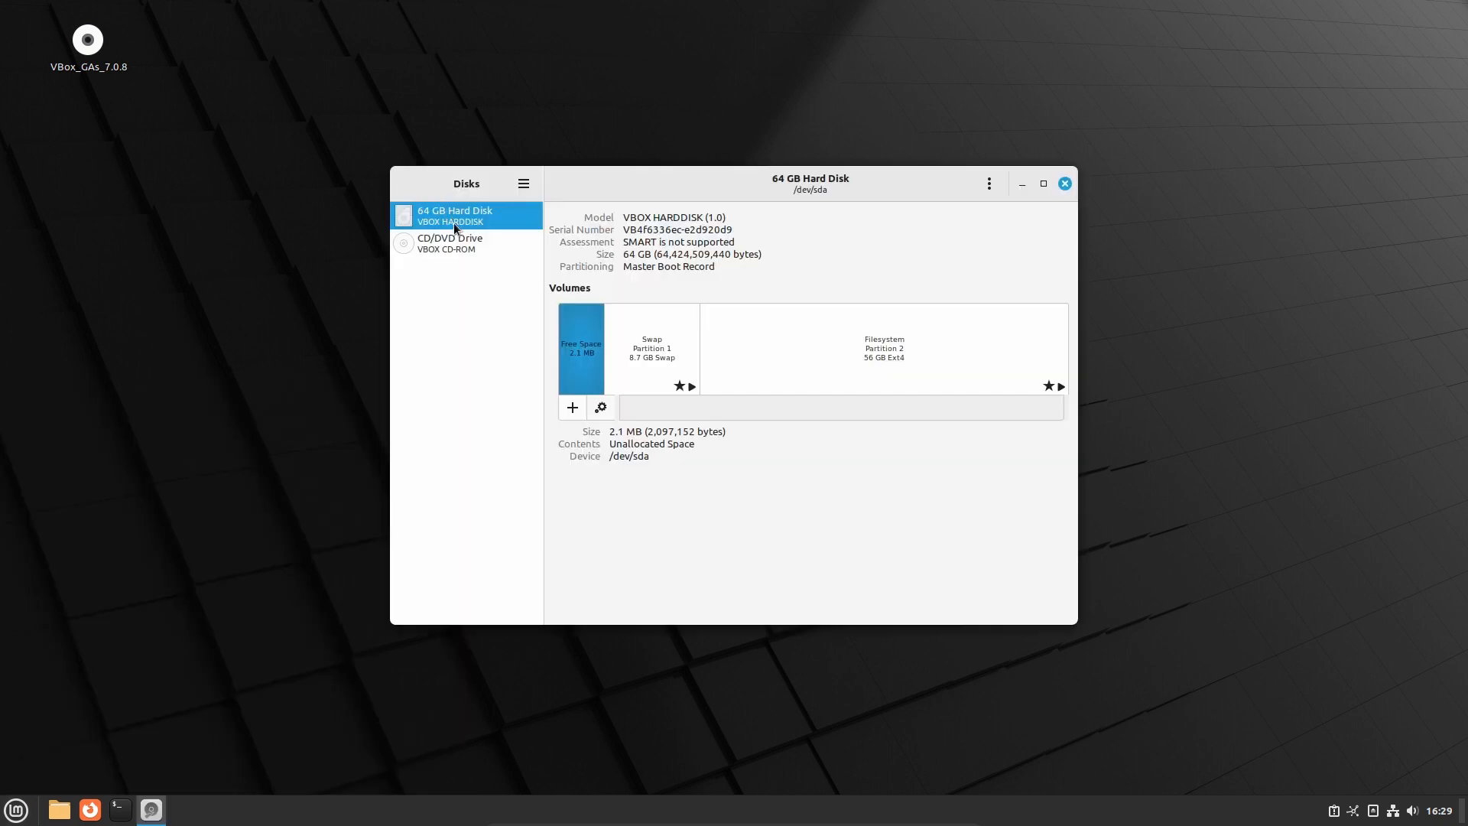
pyautogui.click(989, 184)
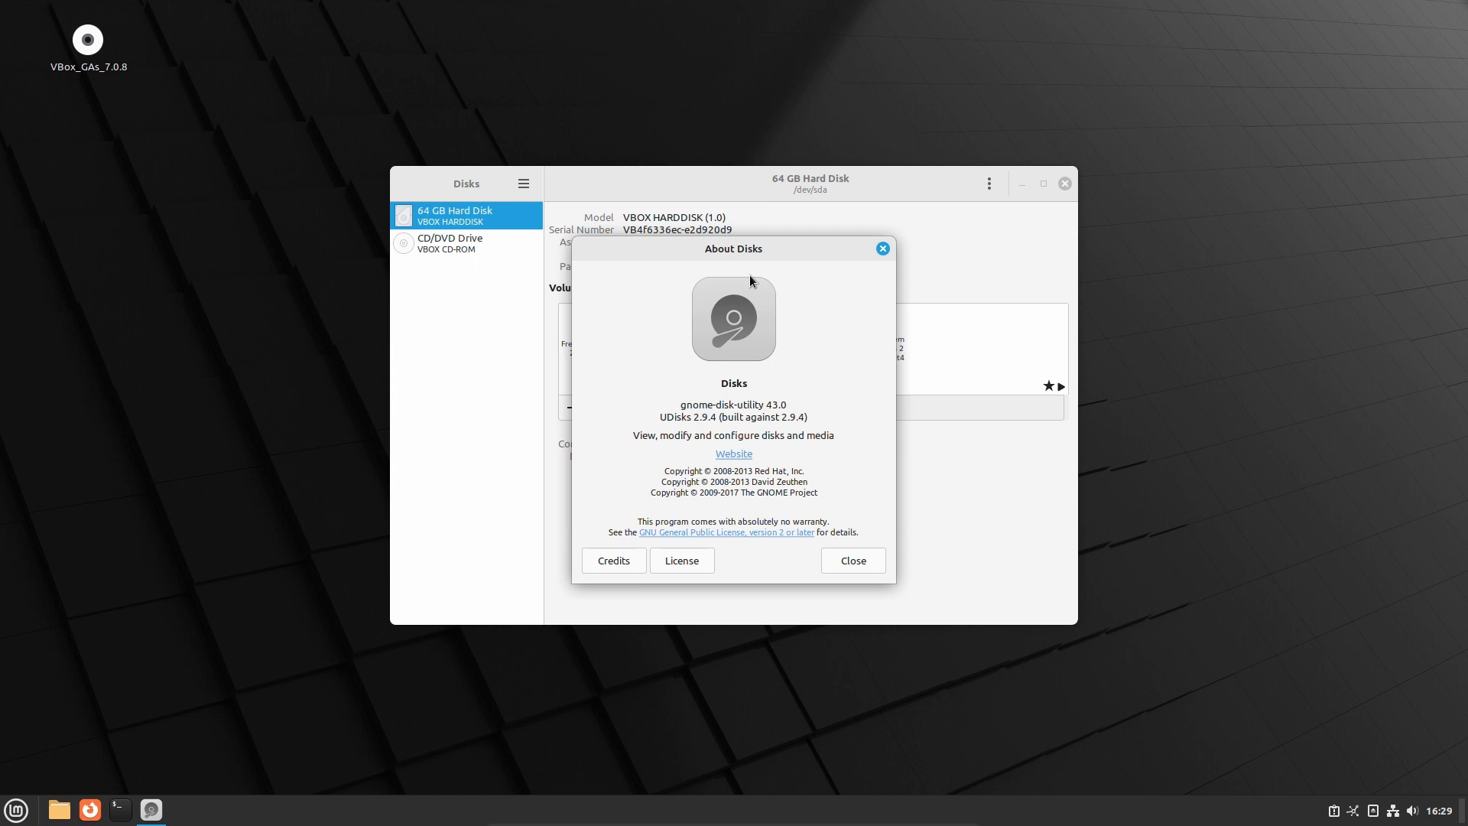
pyautogui.click(820, 400)
pyautogui.click(854, 561)
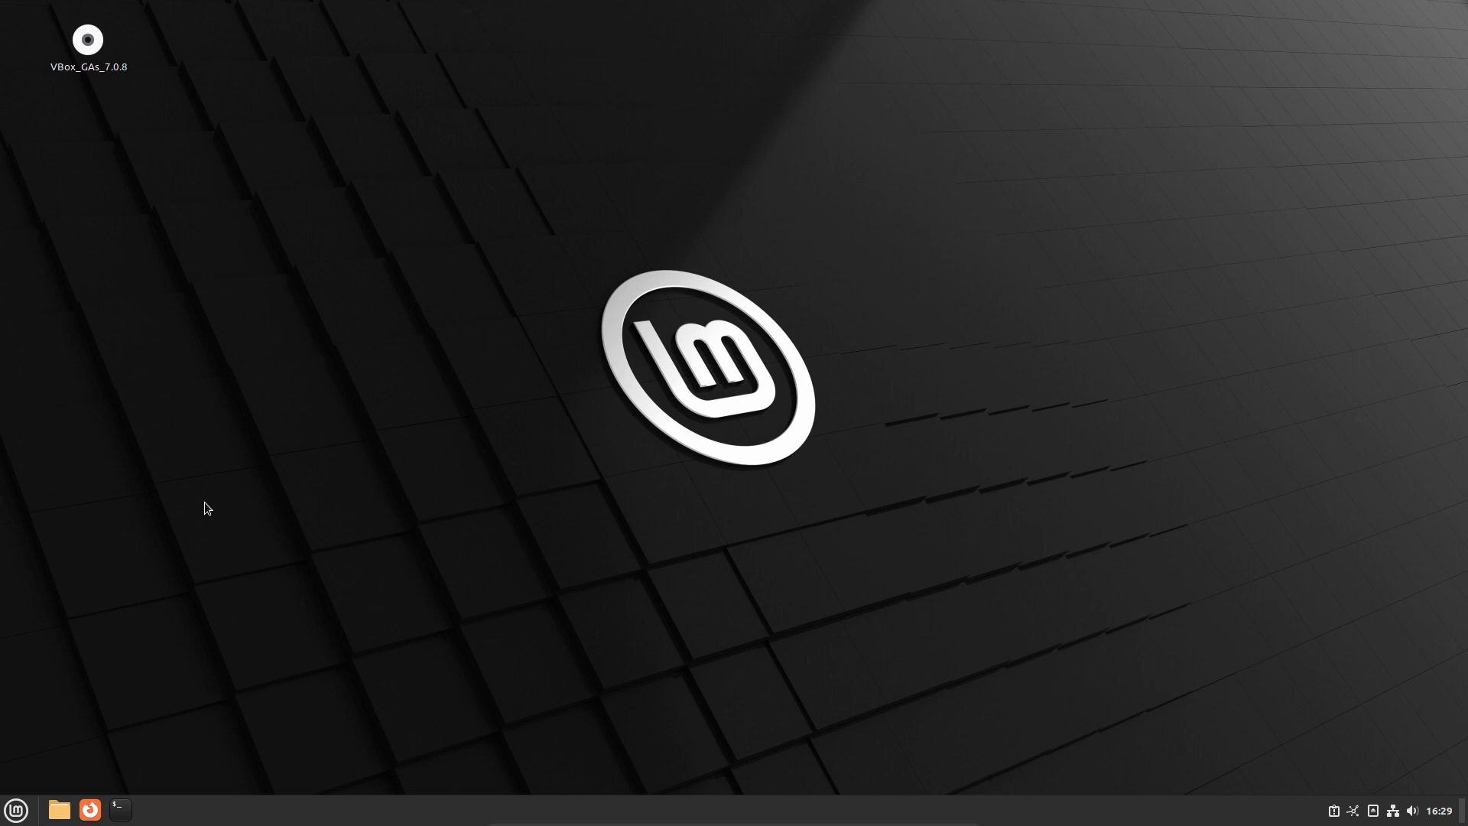
# Open Accessibility settings from the menu and switch on Large text and desktop zoom
pyautogui.press('super')
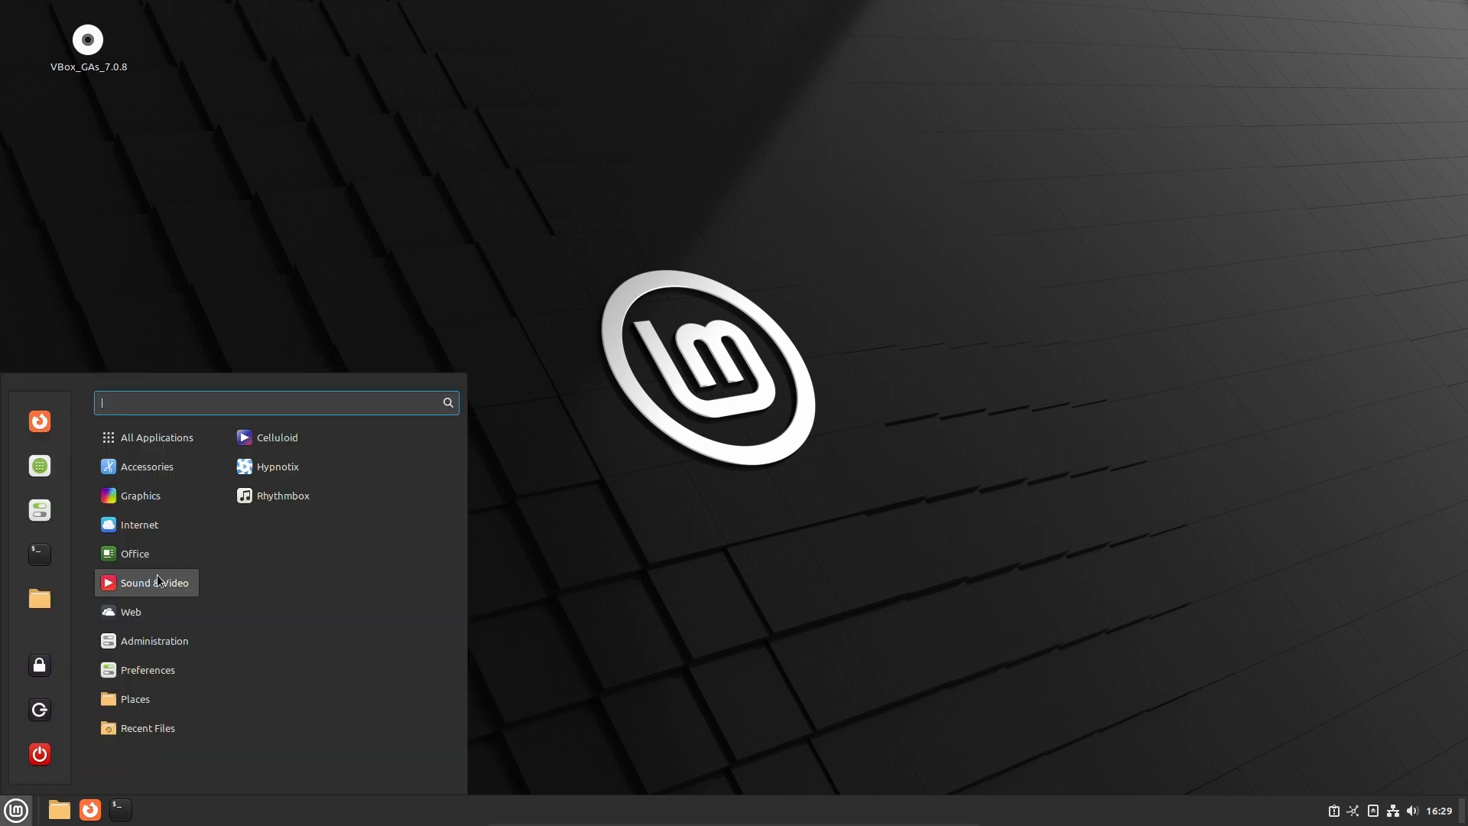
pyautogui.moveTo(162, 526)
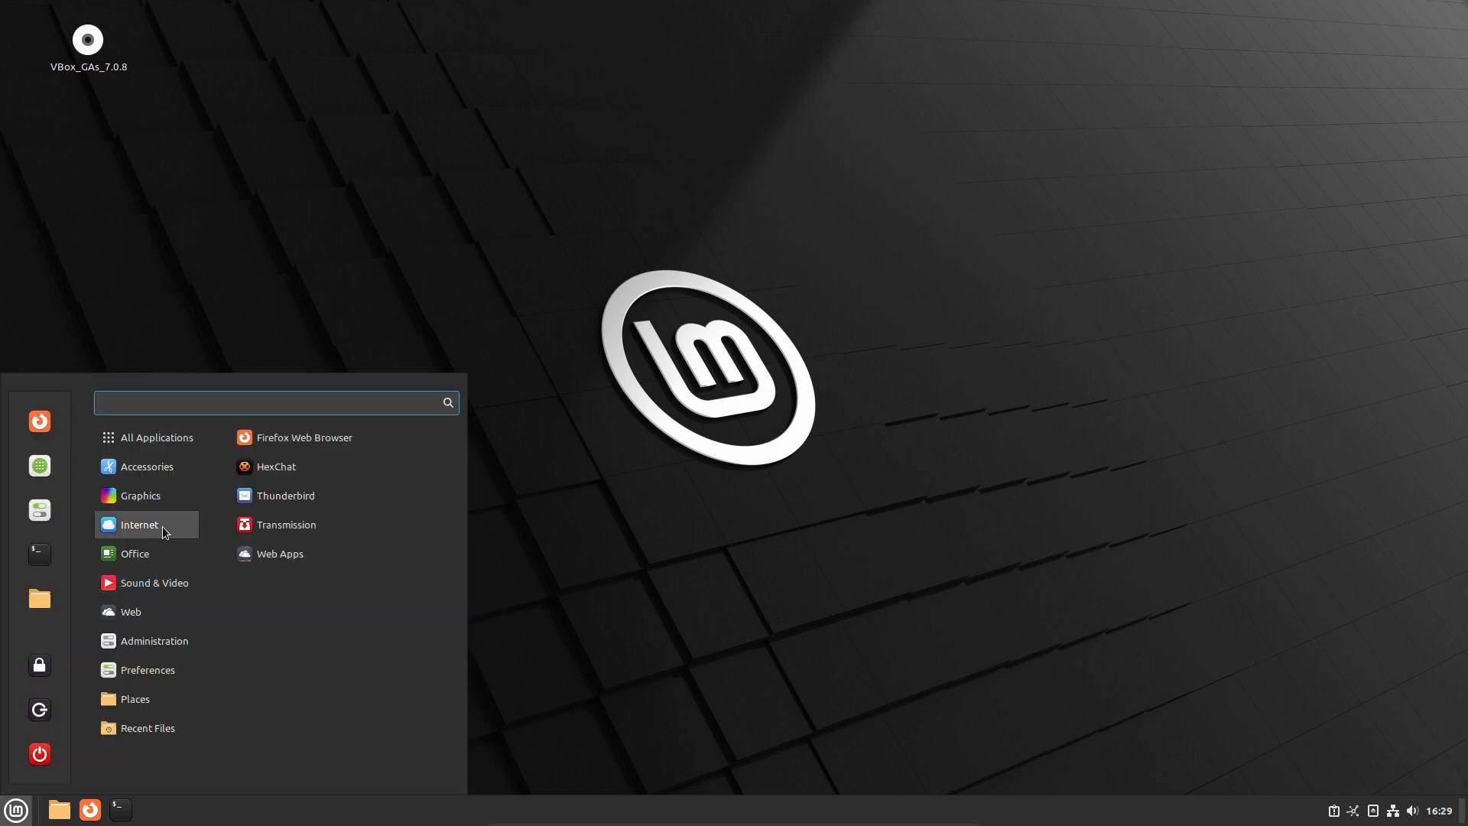
pyautogui.moveTo(175, 489)
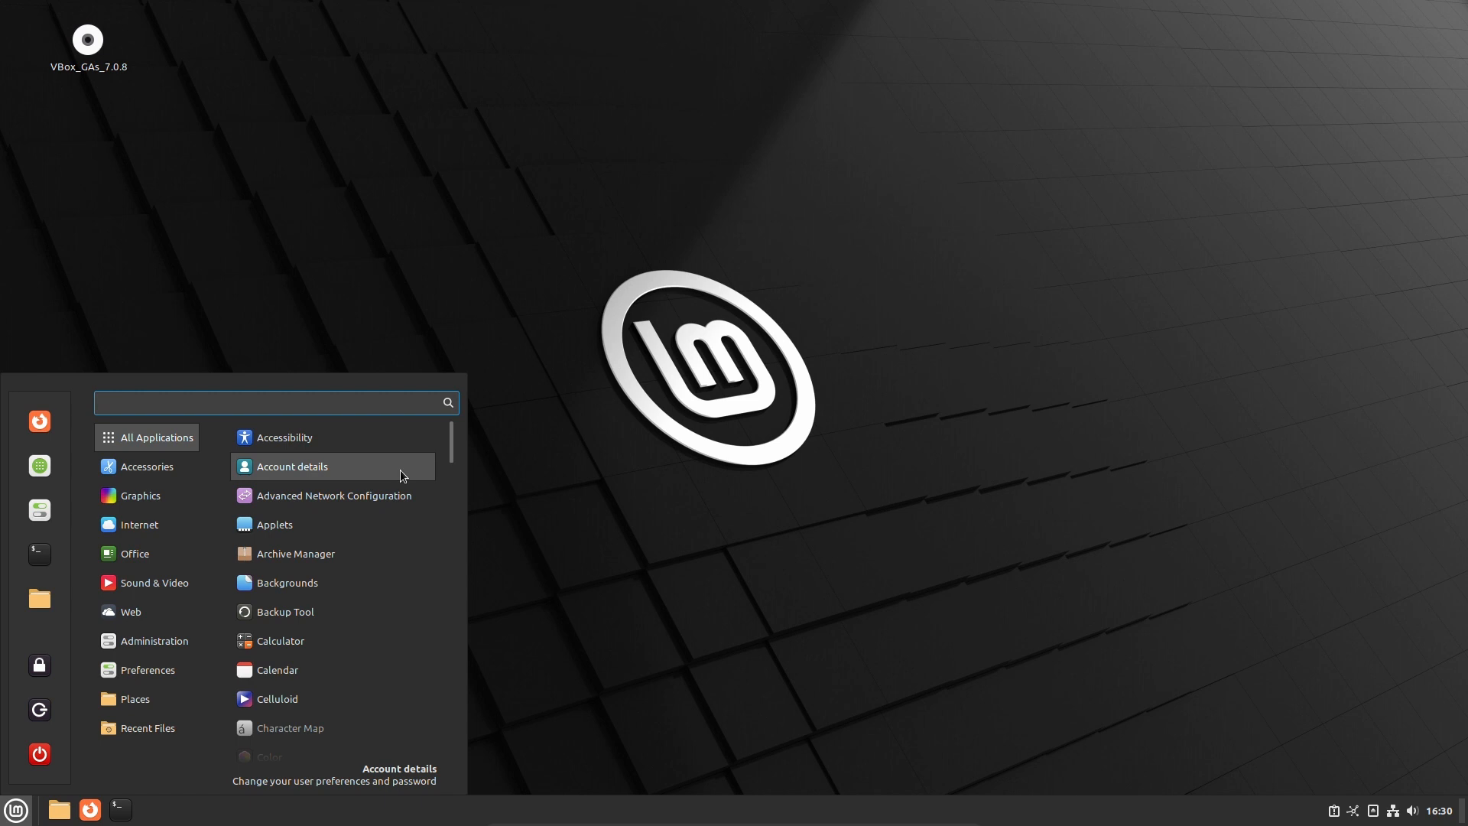
pyautogui.click(401, 469)
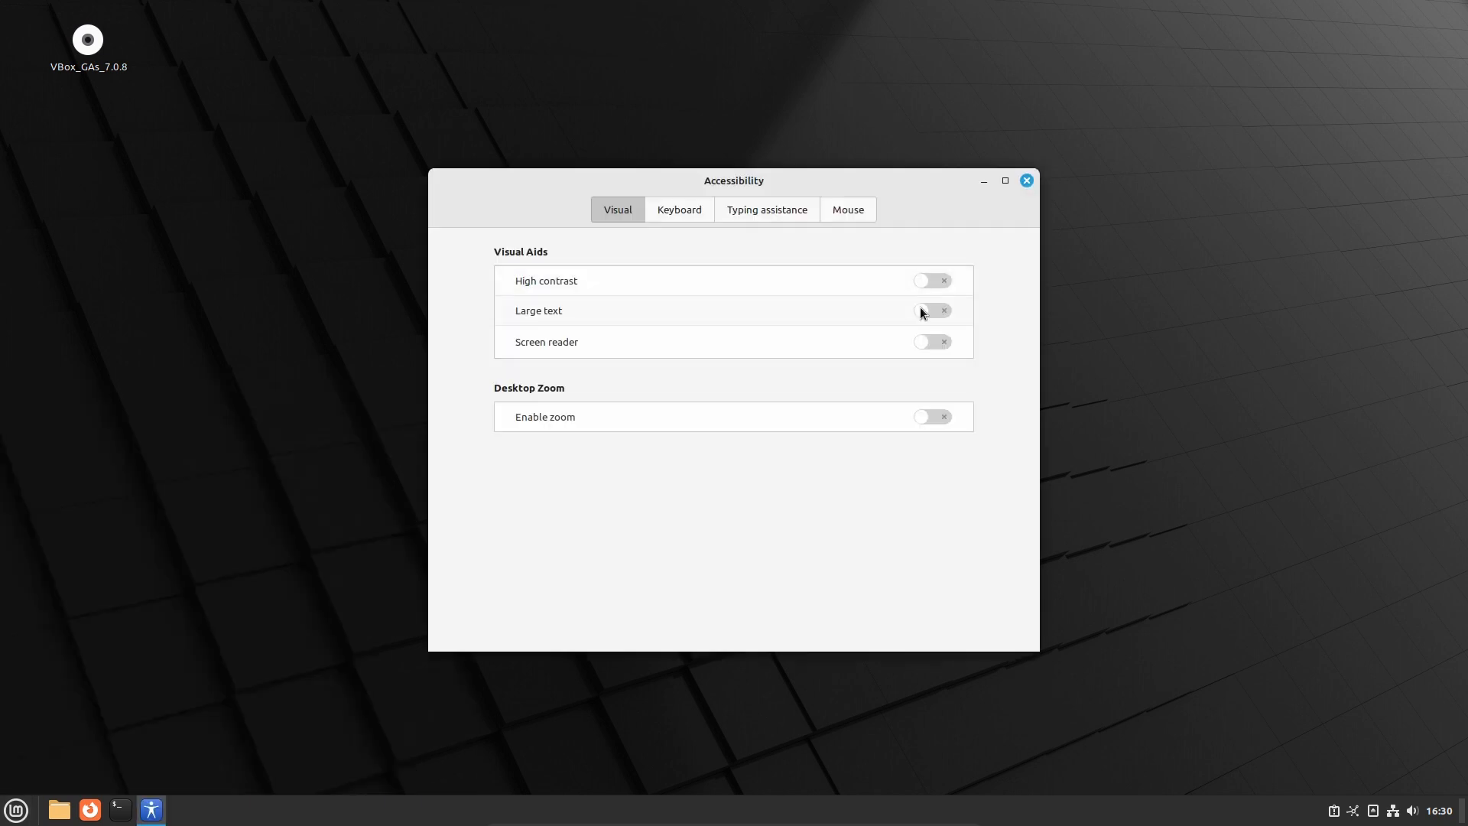
pyautogui.click(921, 310)
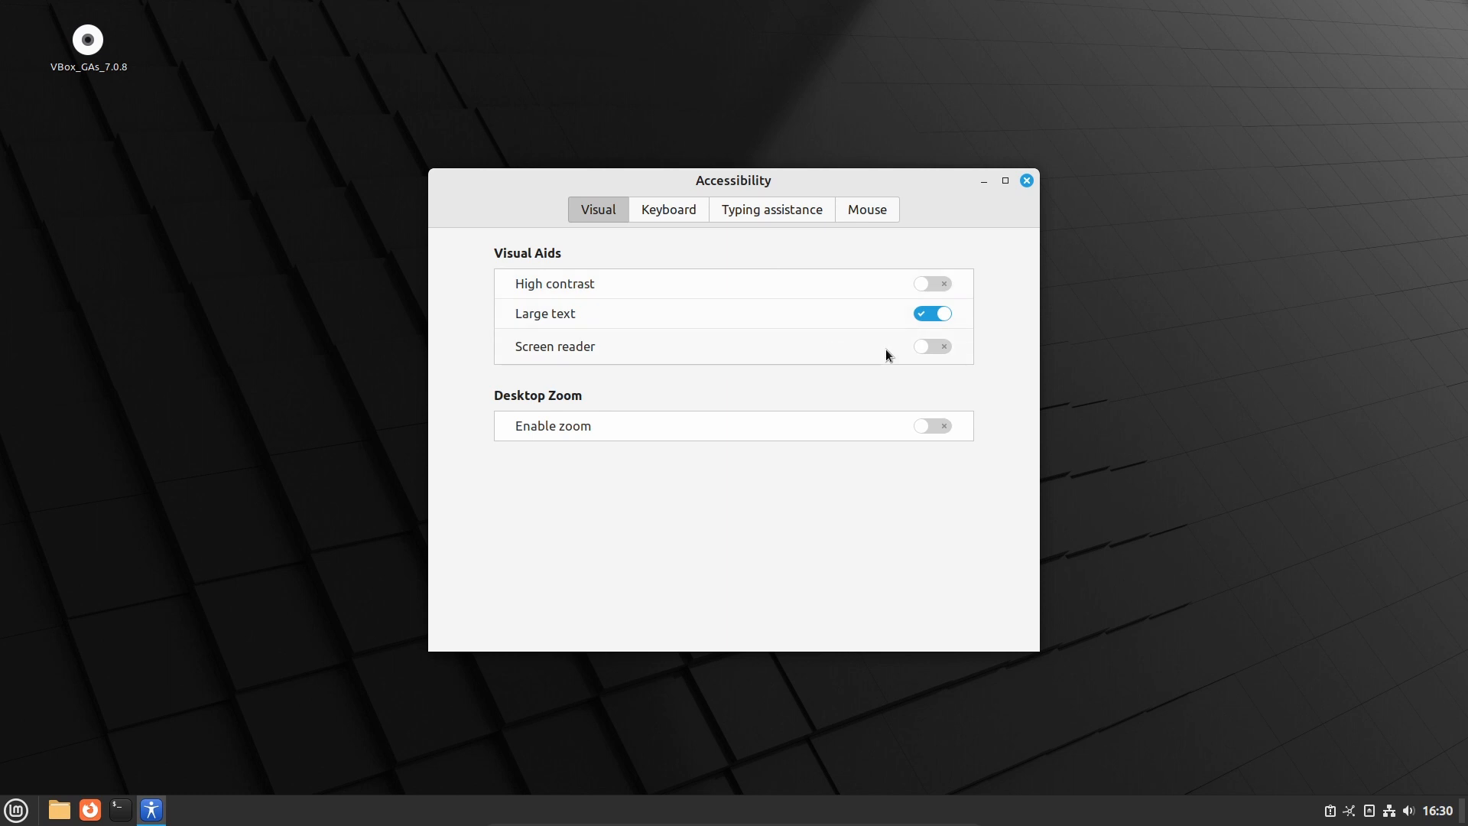
pyautogui.click(935, 426)
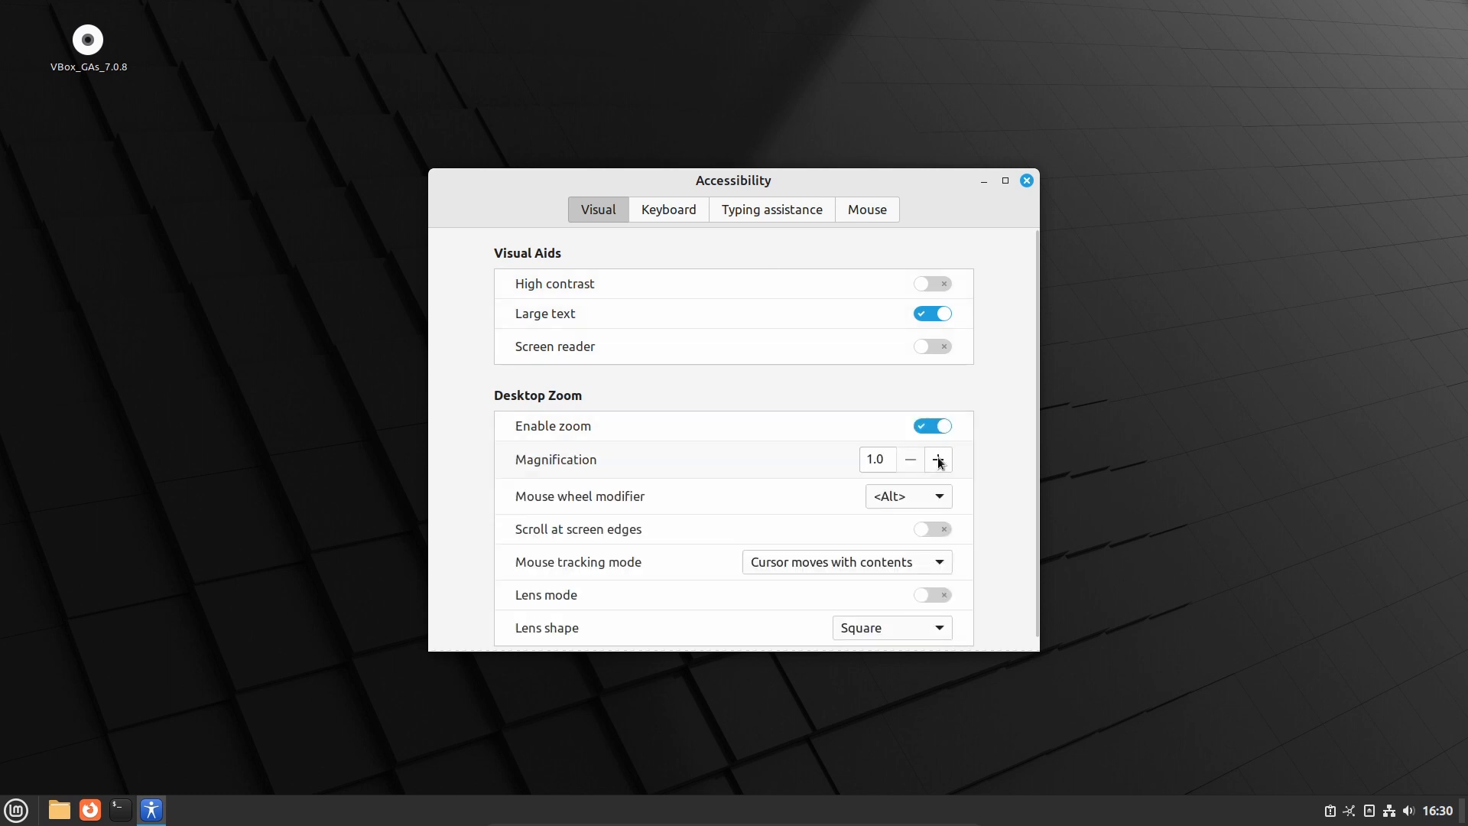
# Try magnification 3.0, return it to 1.0, browse the Typing and Mouse options, then close settings
pyautogui.click(939, 459)
pyautogui.click(939, 458)
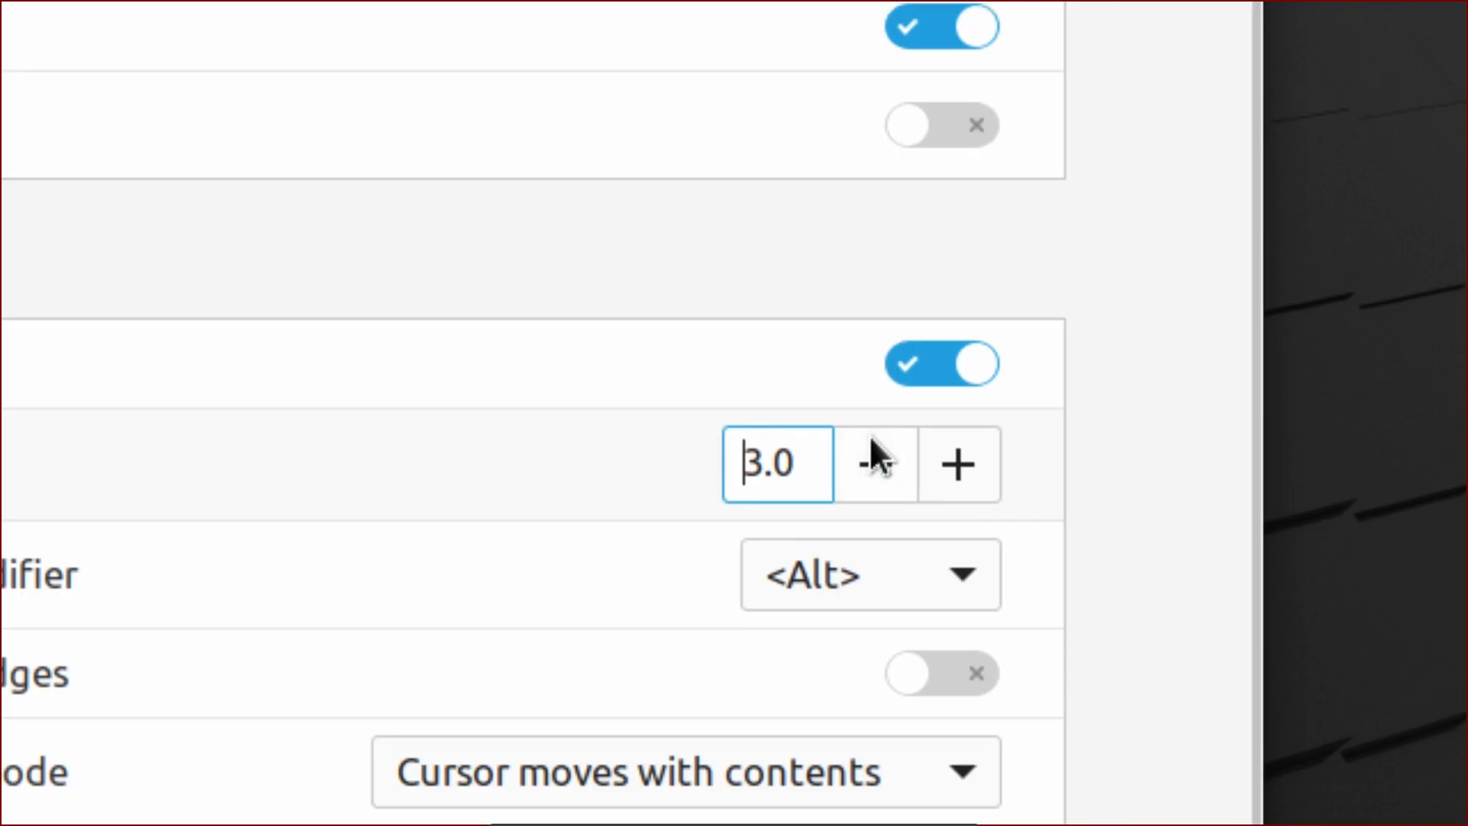
pyautogui.click(871, 439)
pyautogui.click(872, 439)
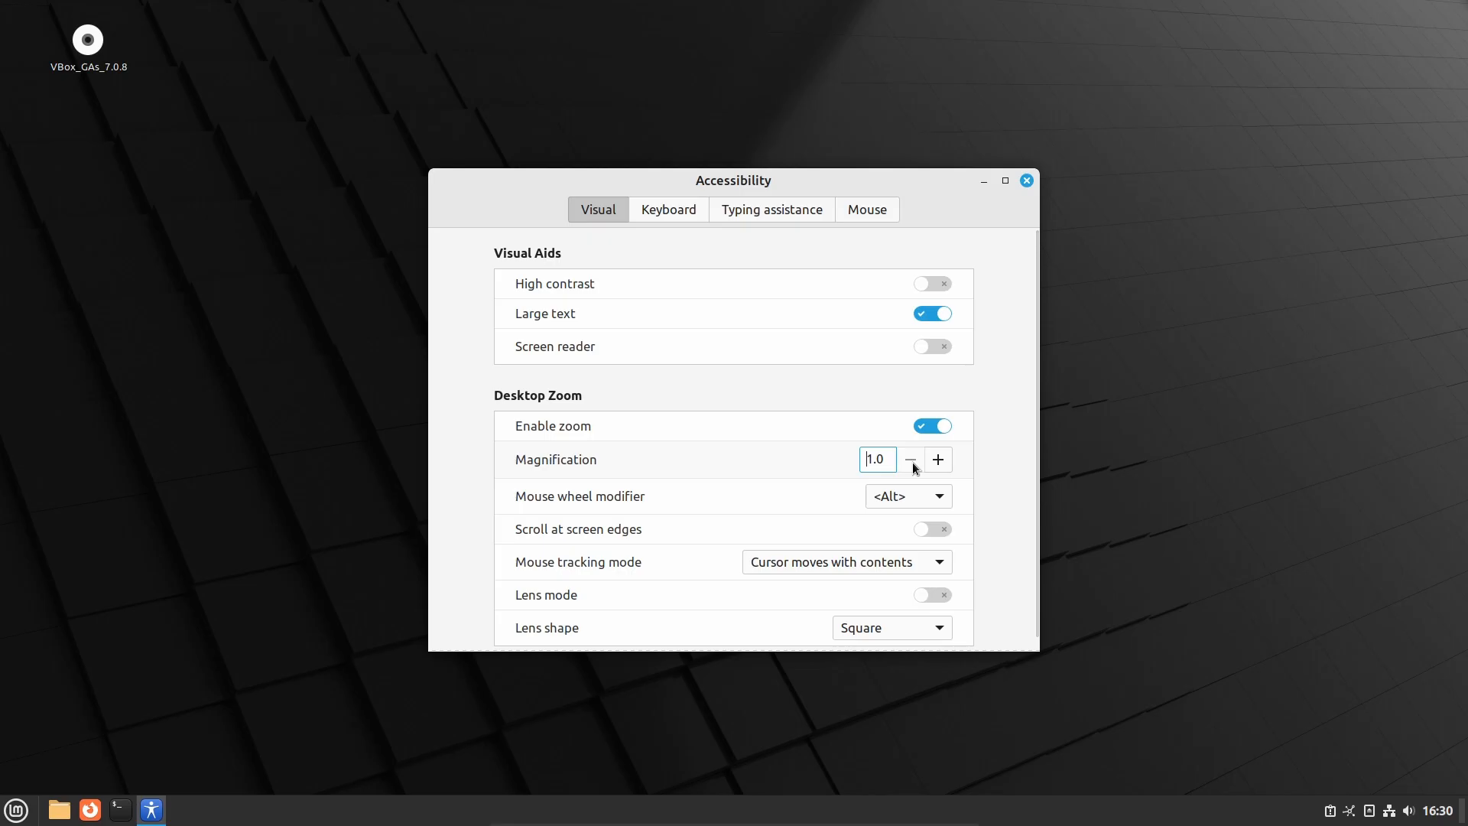
pyautogui.click(710, 205)
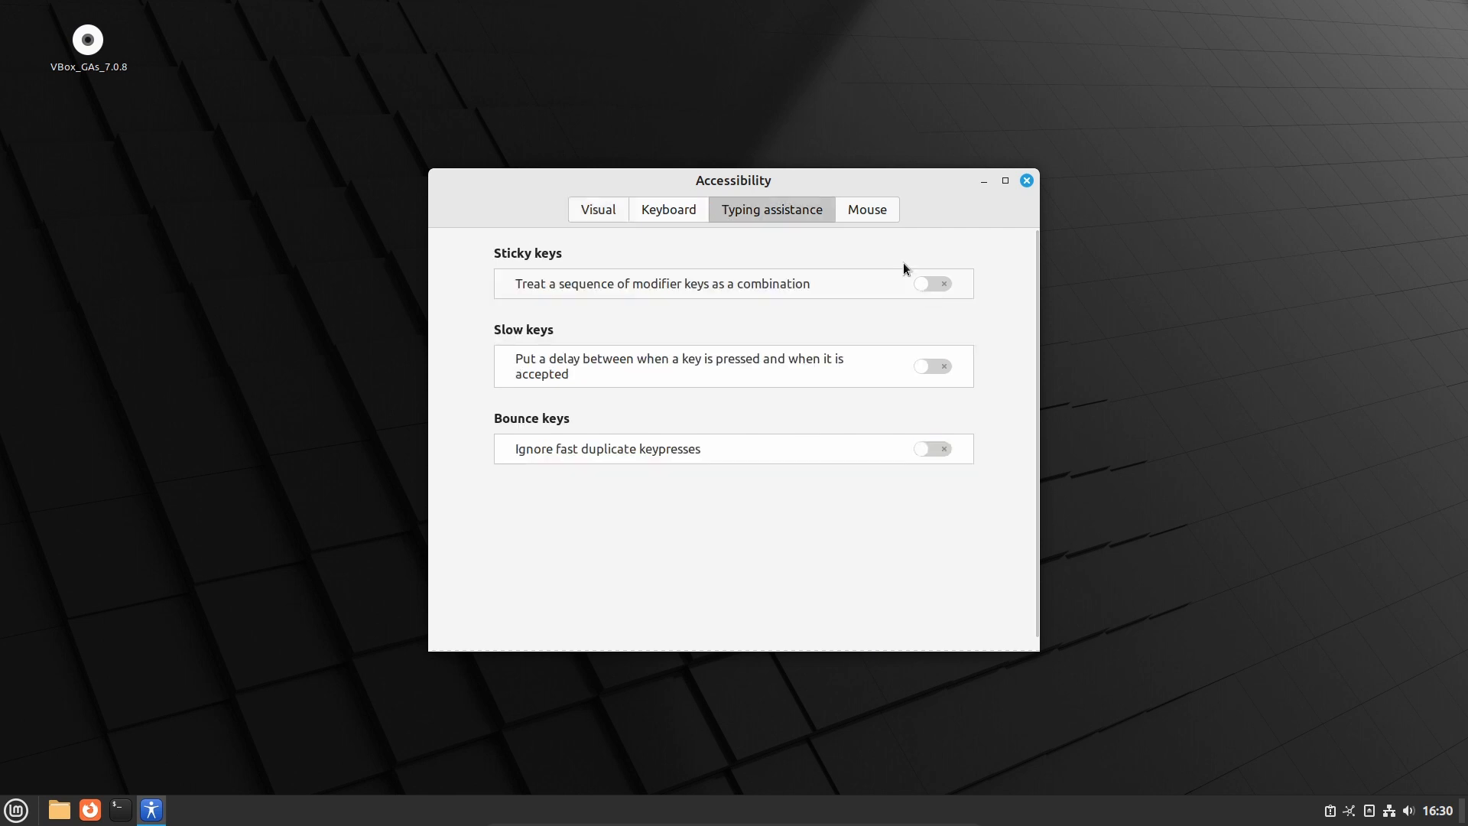
pyautogui.click(869, 210)
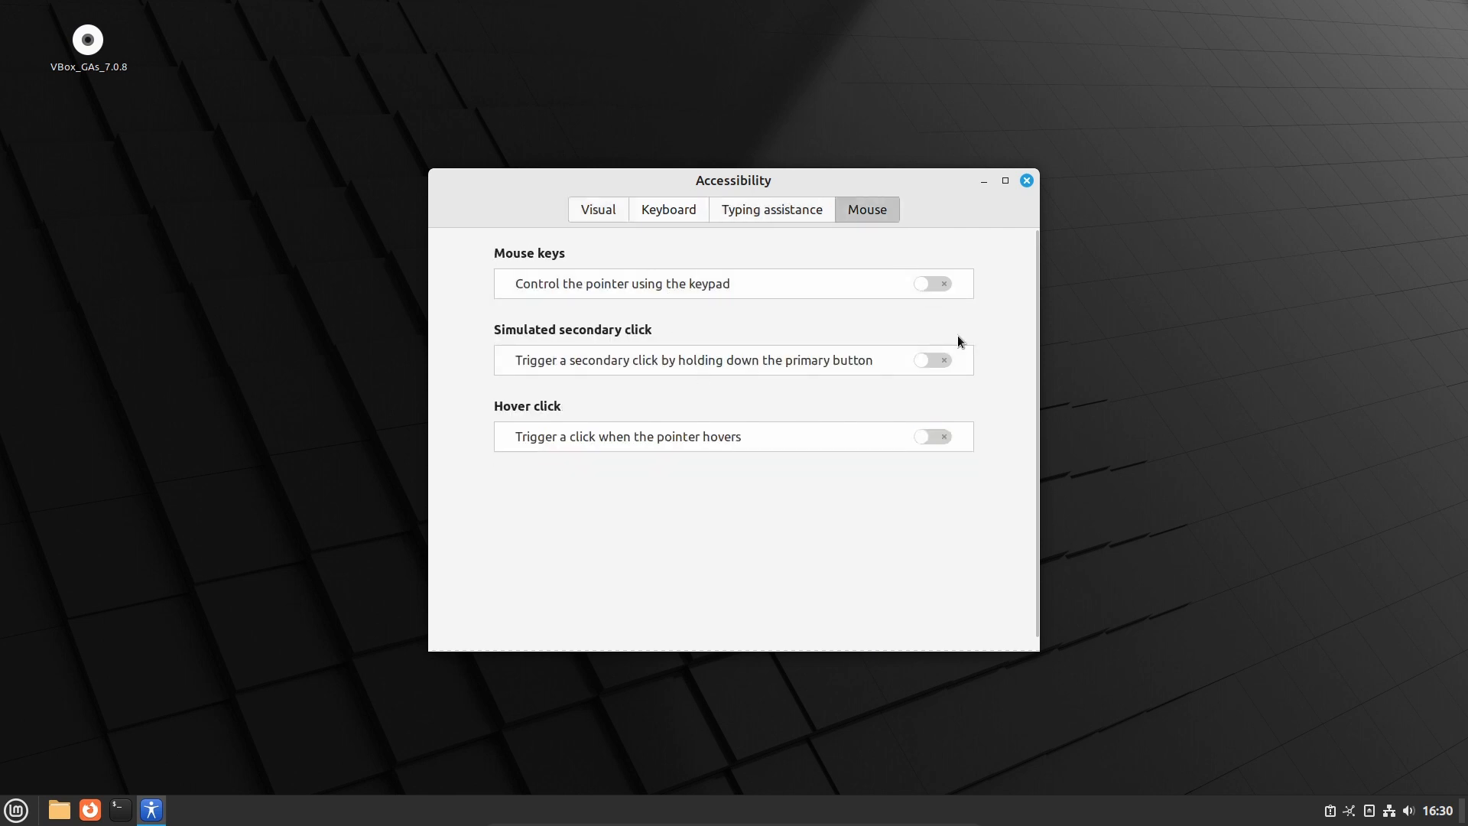
pyautogui.click(589, 211)
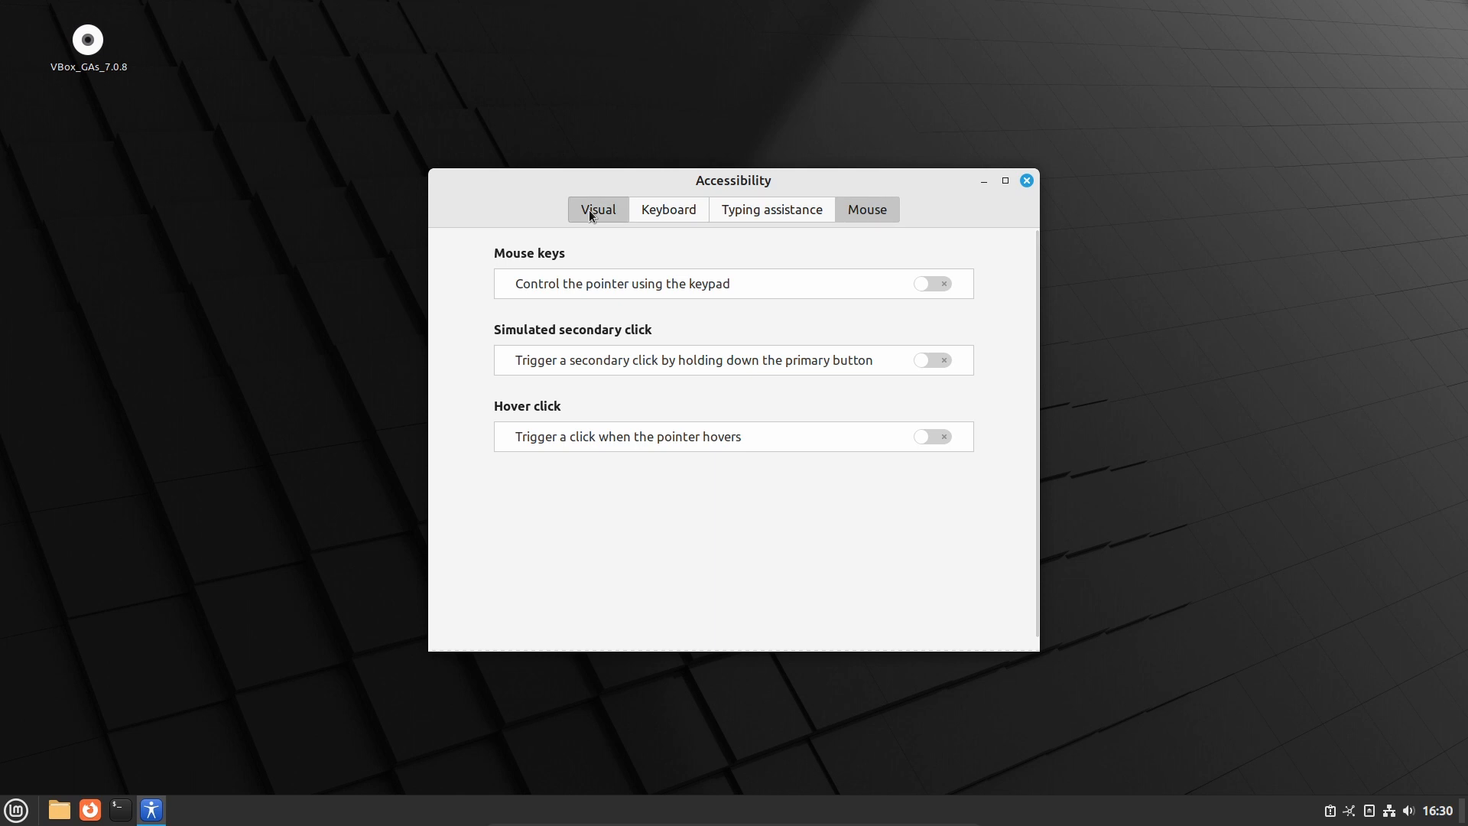
pyautogui.click(589, 210)
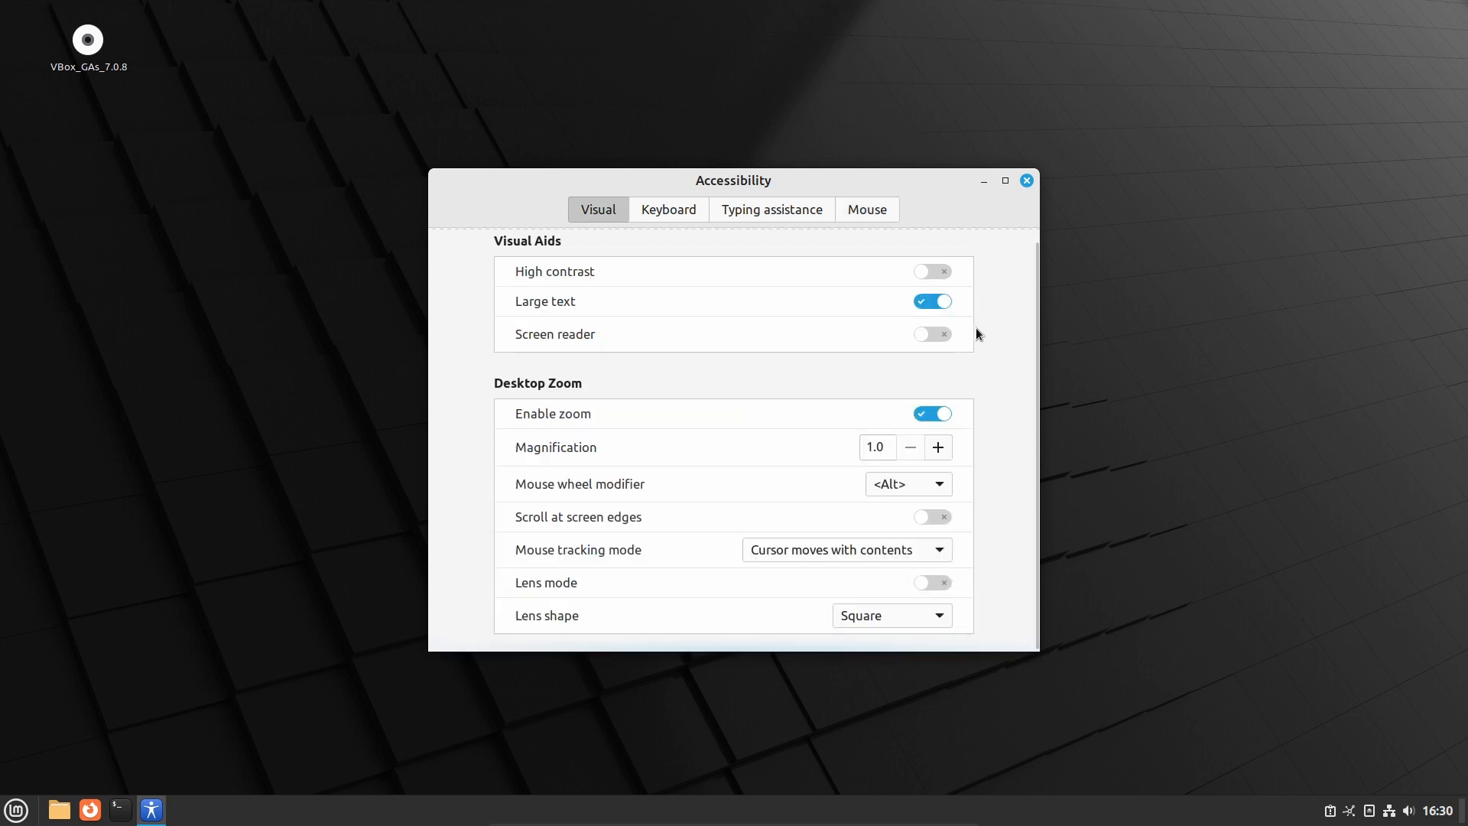
pyautogui.scroll(1, 975, 331)
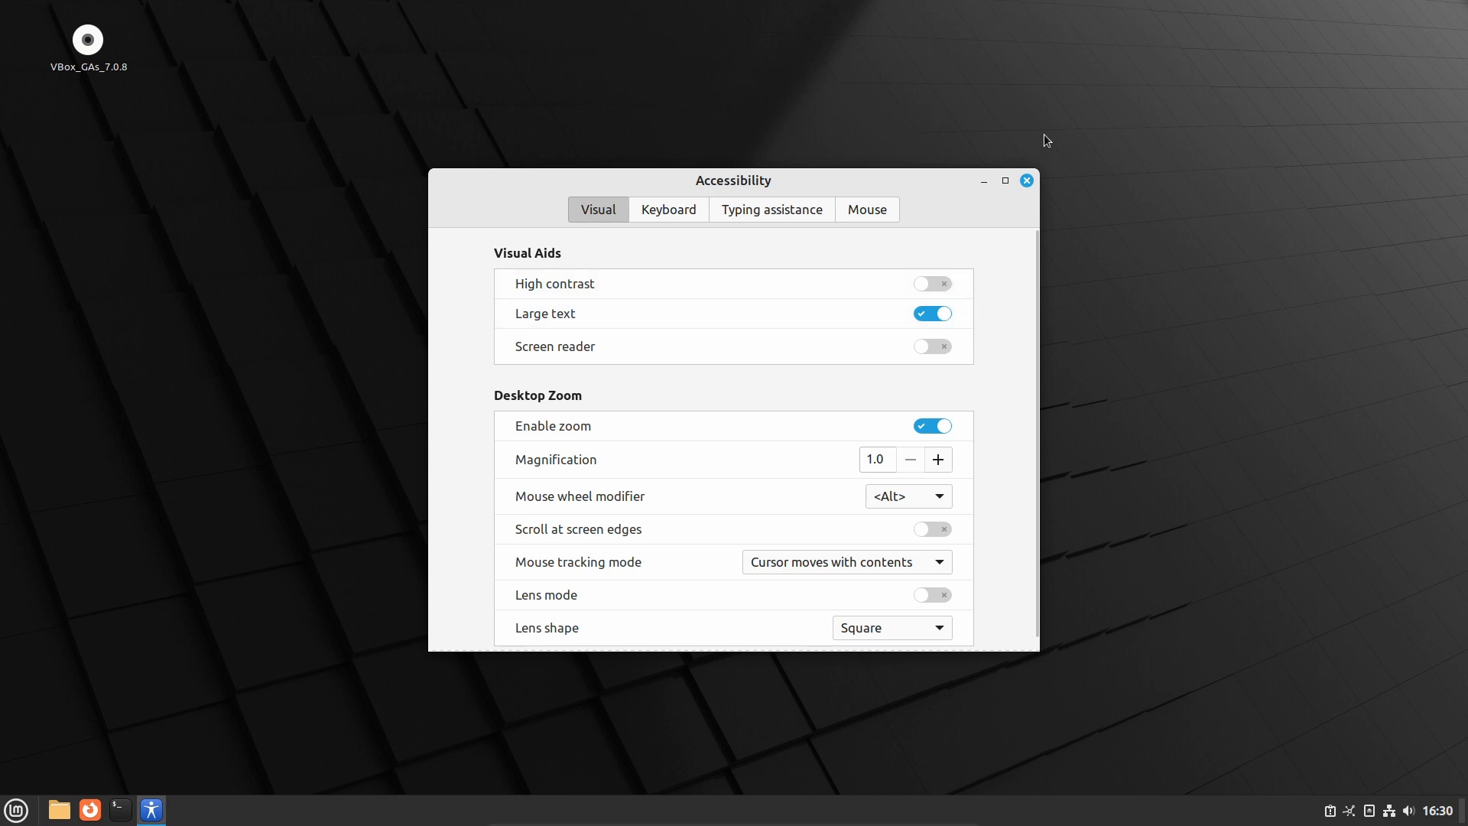
pyautogui.hotkey('alt', 'F4')
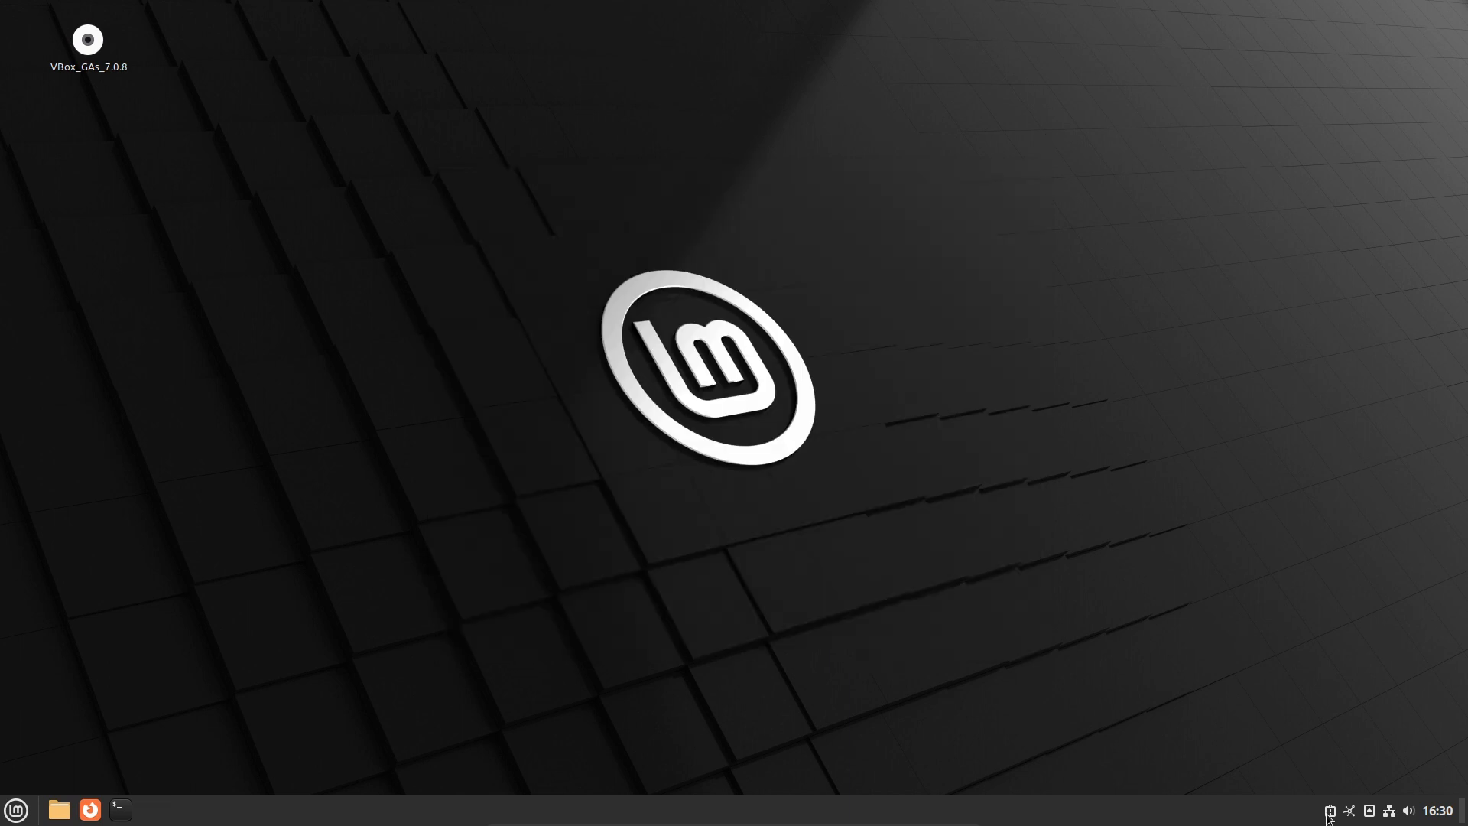
# Open System Reports from the tray and scroll through the VM's hardware details in System information
pyautogui.click(1330, 811)
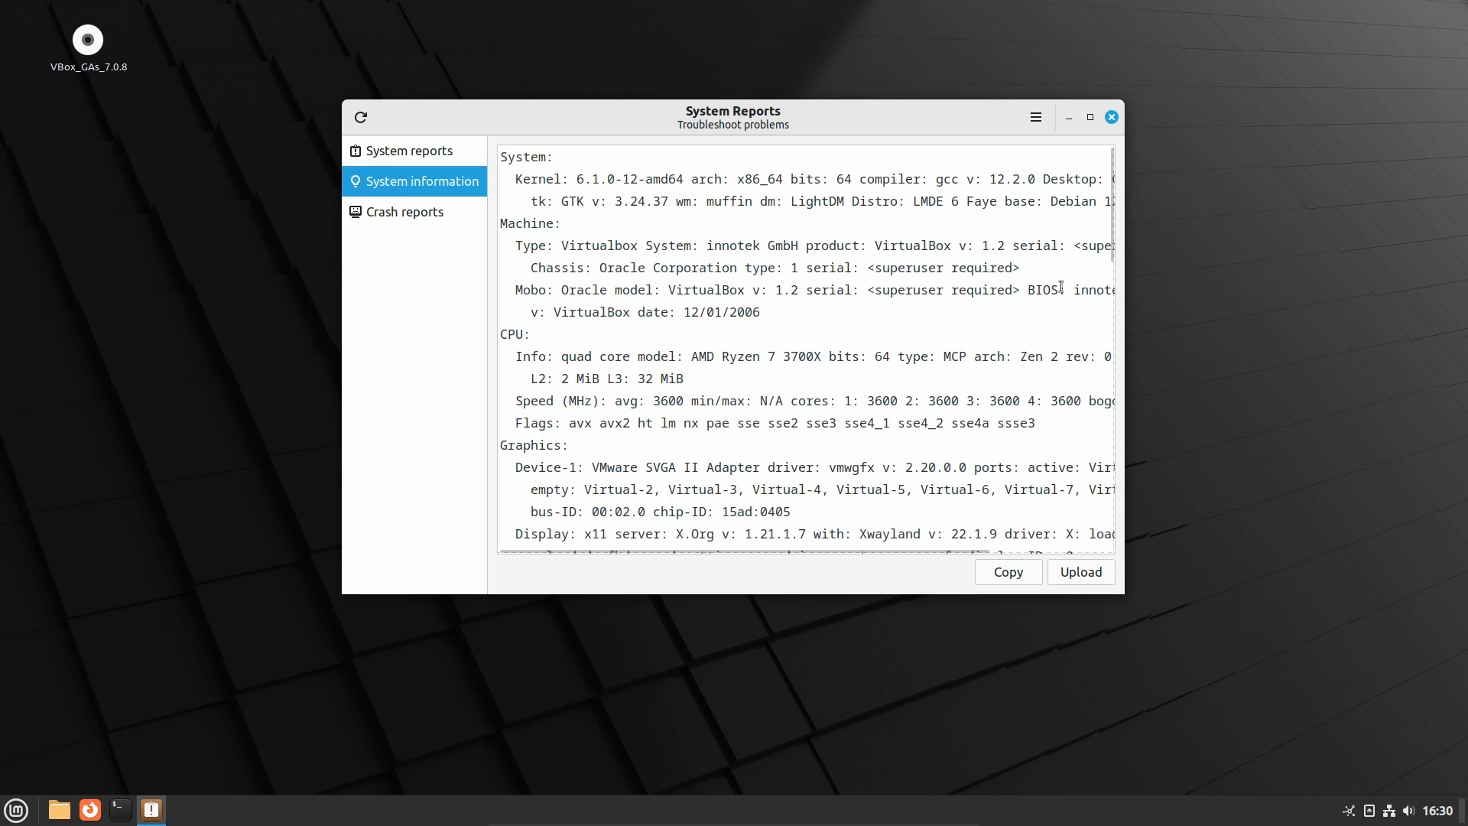
pyautogui.scroll(-5, 1062, 287)
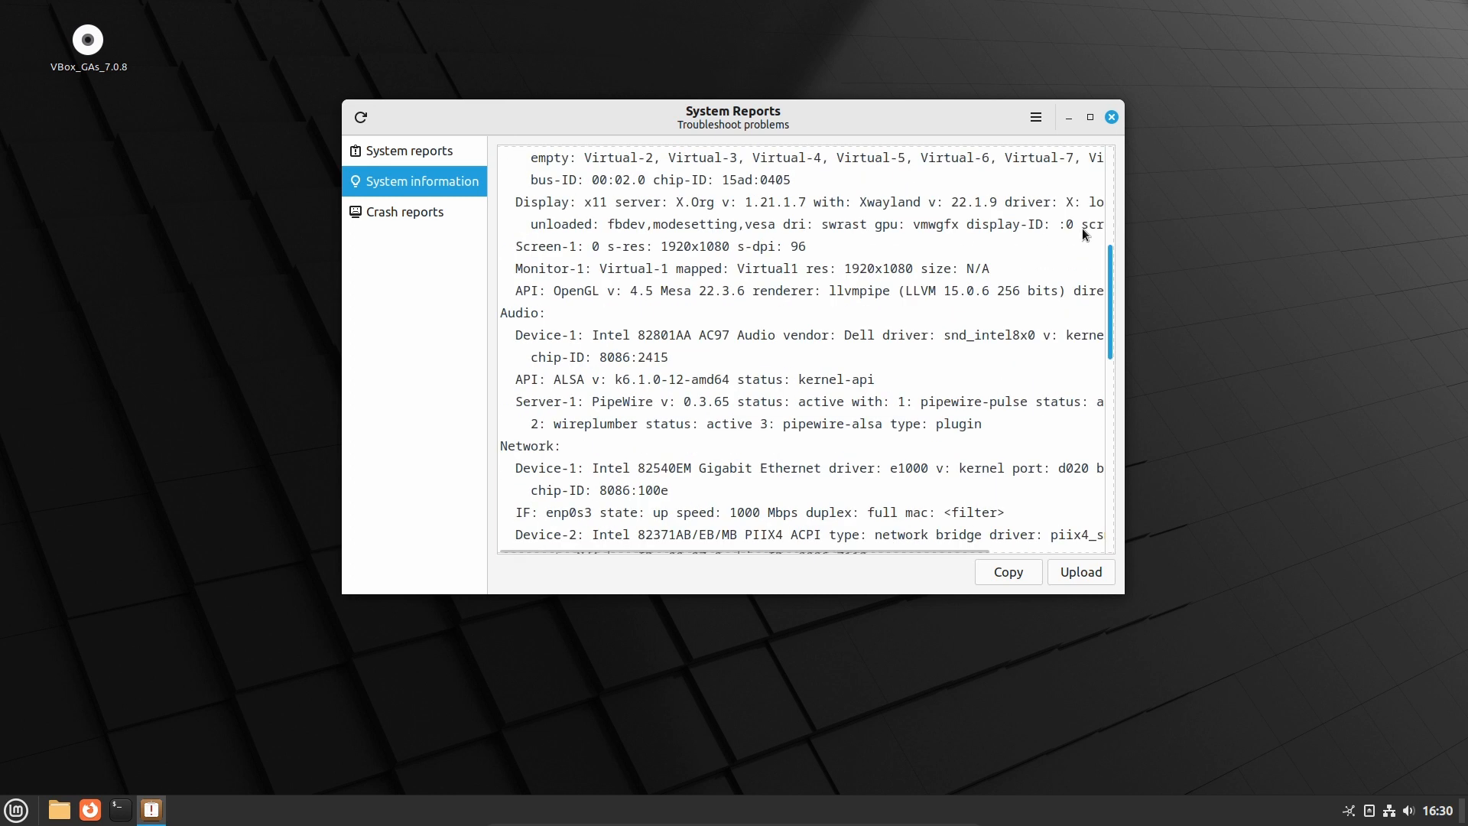